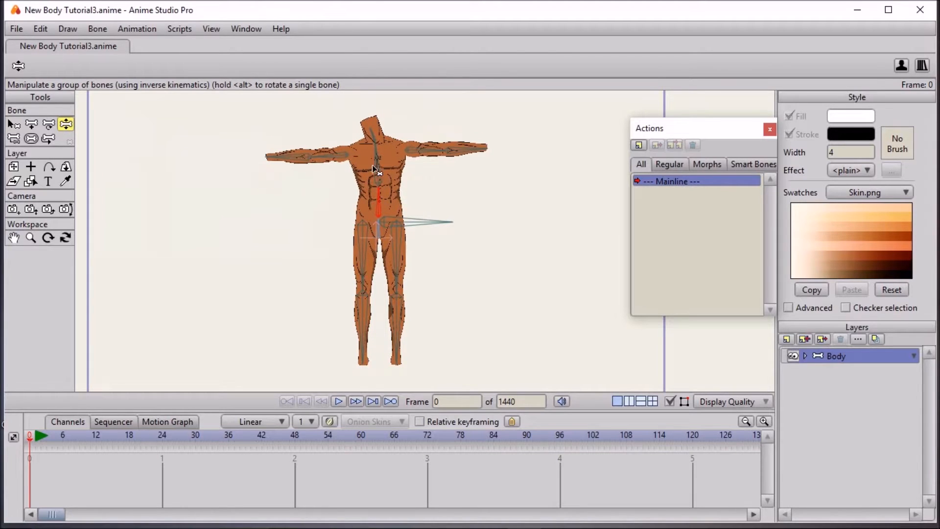
Pose the figure by straightening its tilted neck and lowering both outstretched arms beside the body with Manipulate Bones
left_click_drag(376, 160, 380, 162)
left_click_drag(368, 265, 317, 227)
left_click_drag(386, 252, 421, 293)
left_click(317, 225)
left_click_drag(319, 225, 327, 265)
left_click(14, 125)
left_click(66, 123)
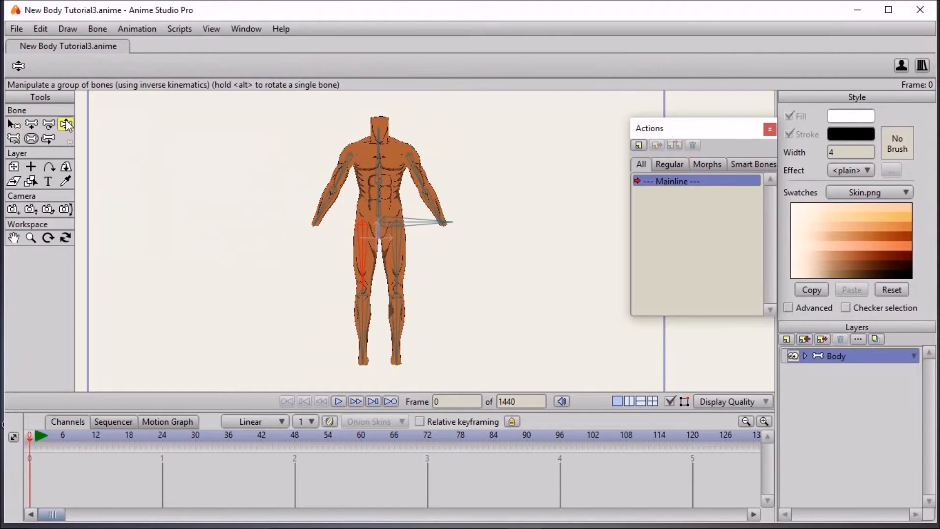
Expand the Body layer and select the Shadow layer in the L Leg group for editing at the knee
scroll(272, 199, "up", 2)
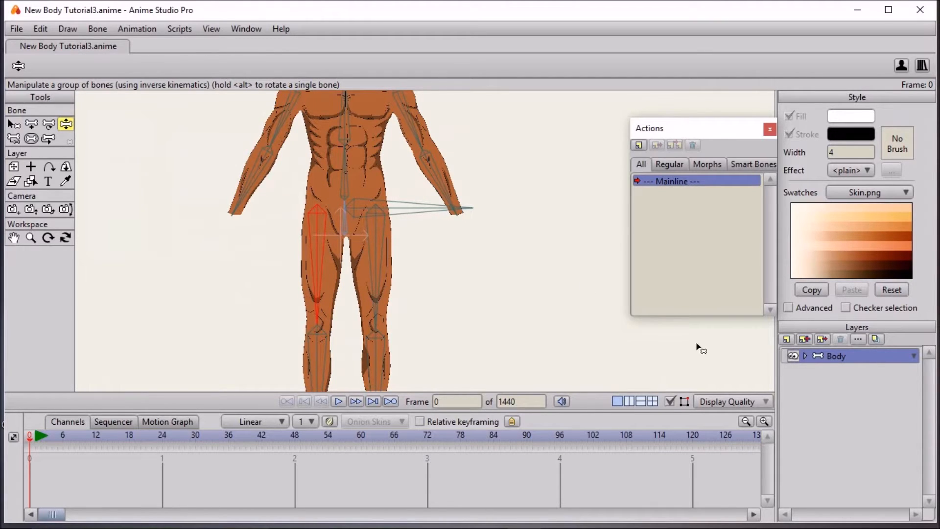
left_click(805, 356)
scroll(827, 423, "down", 2)
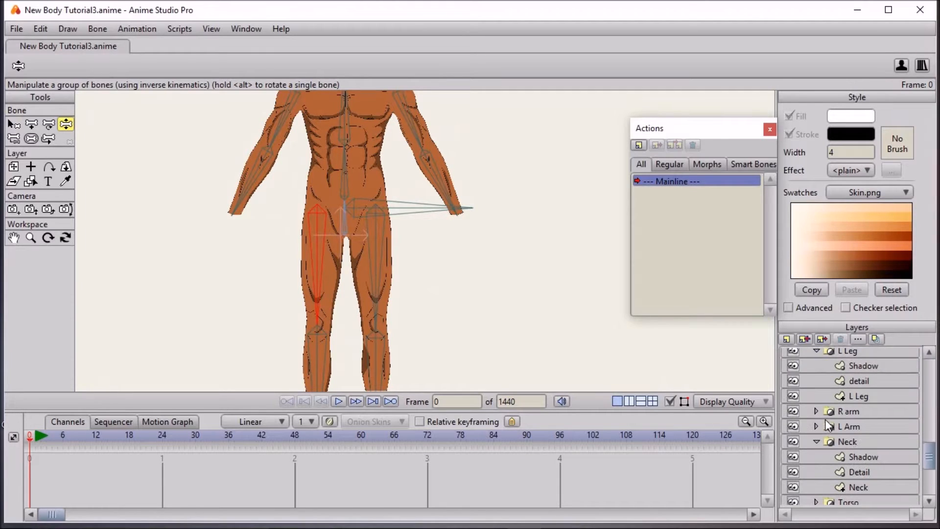
left_click(858, 368)
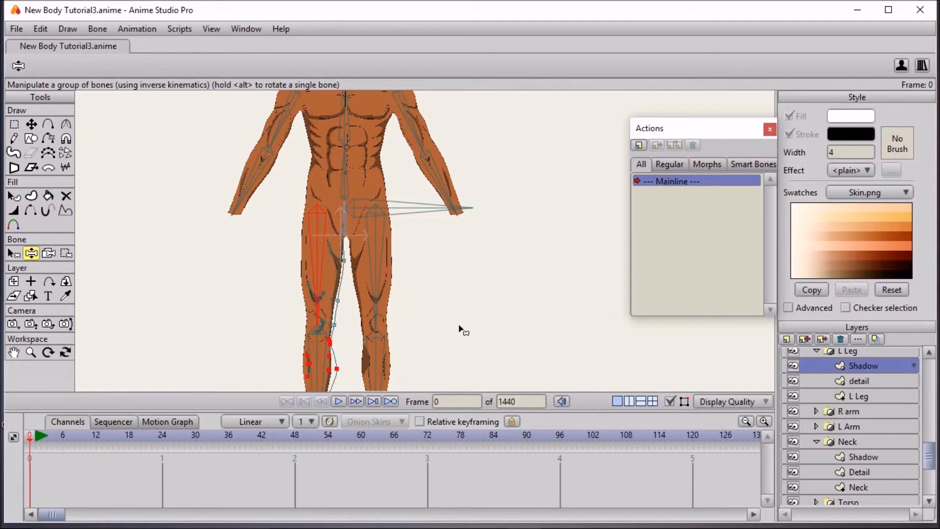
scroll(451, 263, "up", 5)
scroll(416, 195, "up", 1)
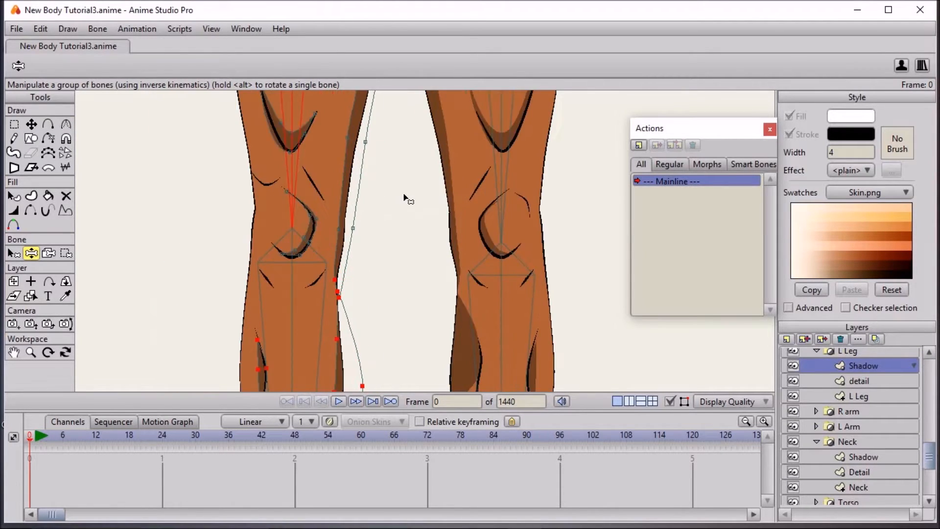
Move the leg shadow's inner point from just below the knee up beside the kneecap with Transform Points
left_click(48, 124)
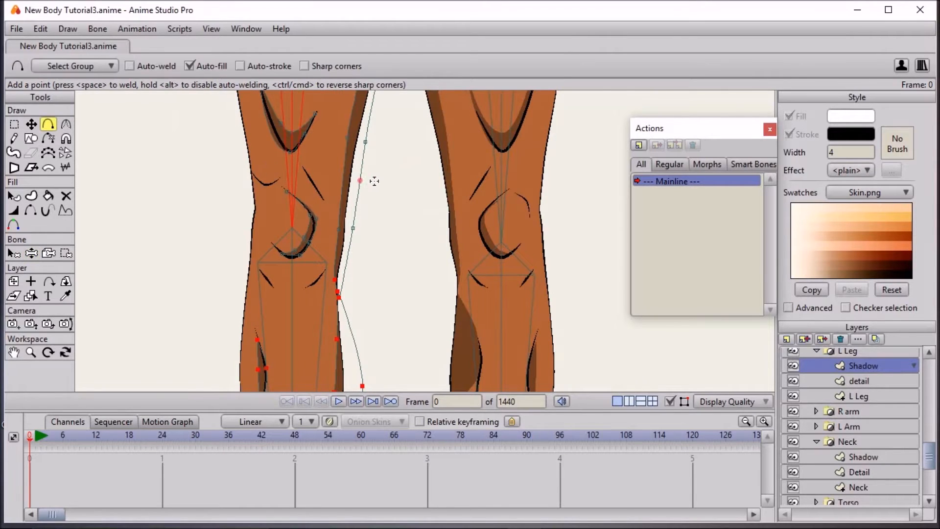
scroll(374, 181, "up", 1)
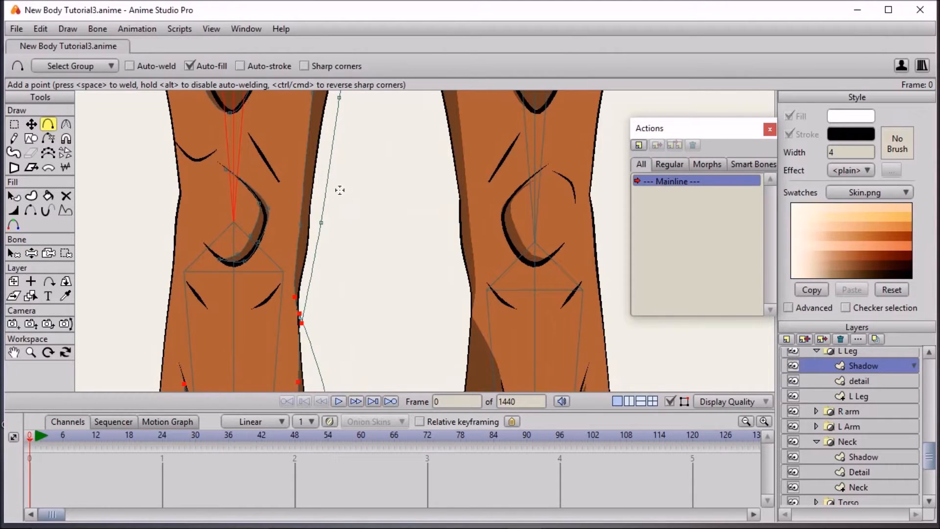
left_click_drag(333, 248, 381, 174)
scroll(361, 265, "up", 2)
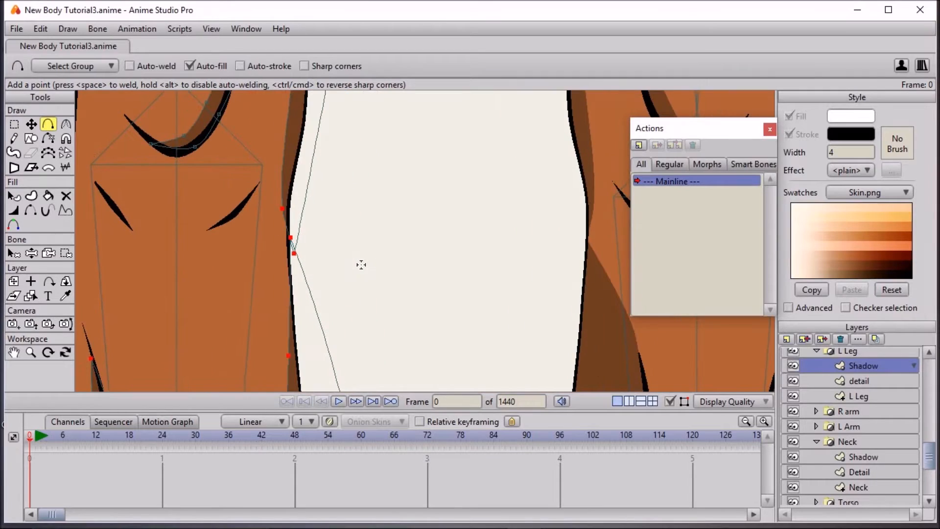
left_click(31, 124)
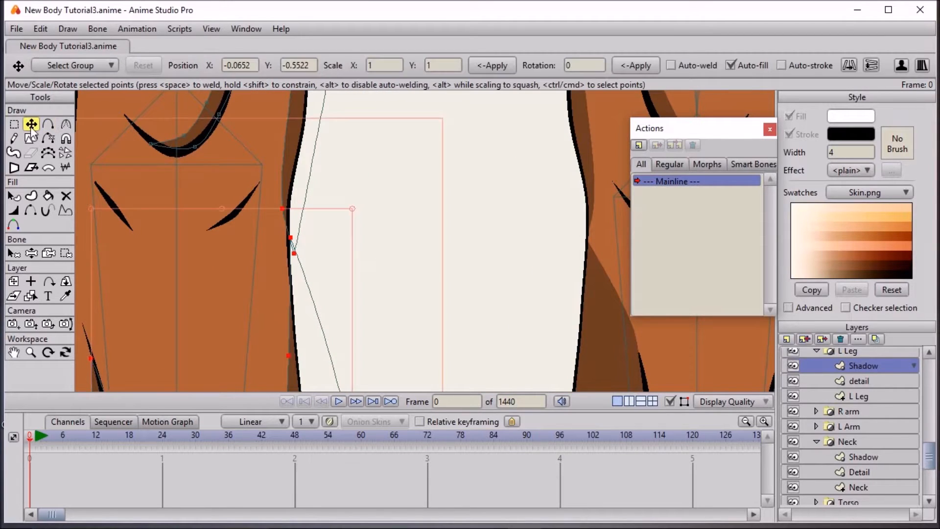
scroll(420, 262, "down", 2)
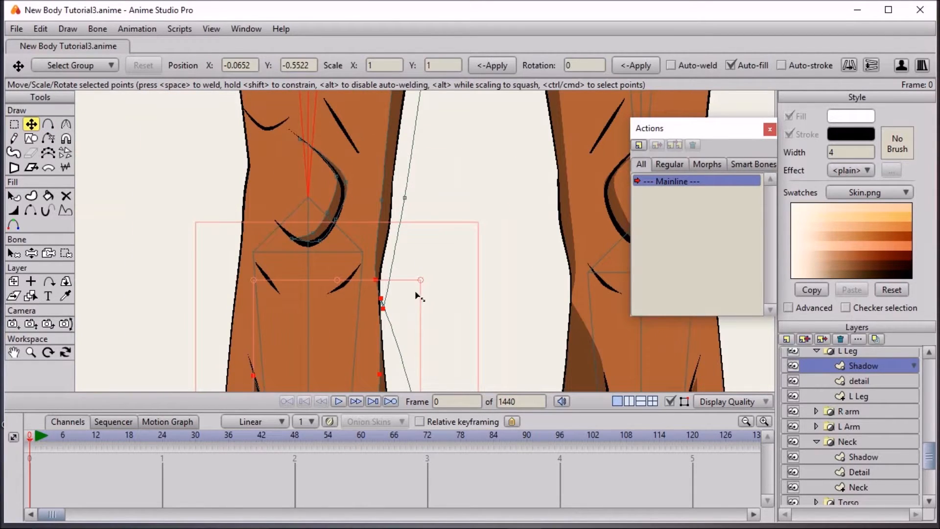
left_click(383, 304)
left_click(376, 282)
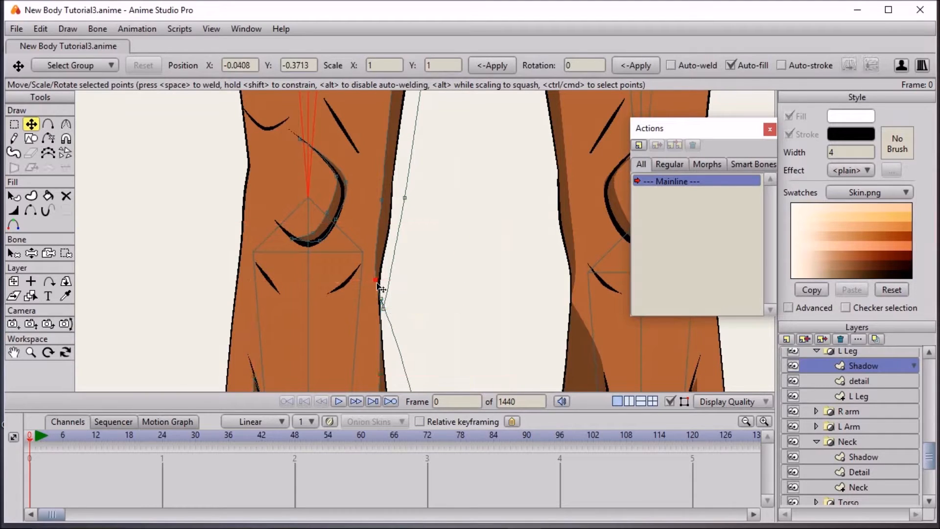
left_click_drag(381, 288, 367, 194)
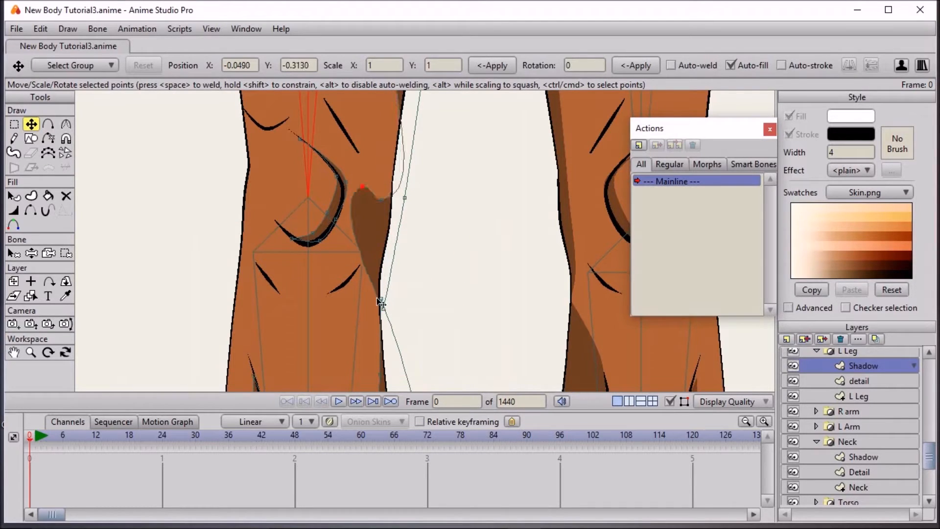
Raise the remaining knee-side shadow points so the thigh and calf shadows meet at the leg's inner edge beside the kneecap
left_click_drag(384, 306, 398, 197)
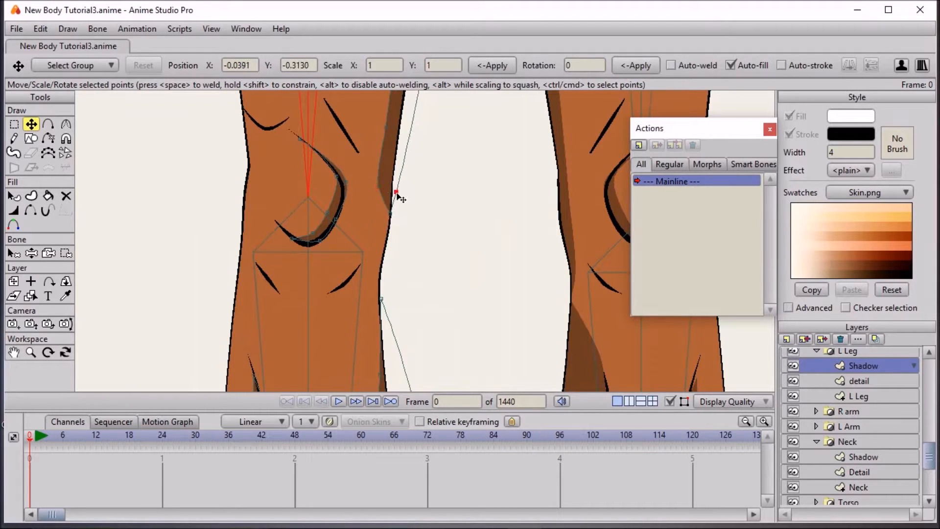
left_click_drag(380, 300, 389, 214)
left_click_drag(389, 361, 373, 158)
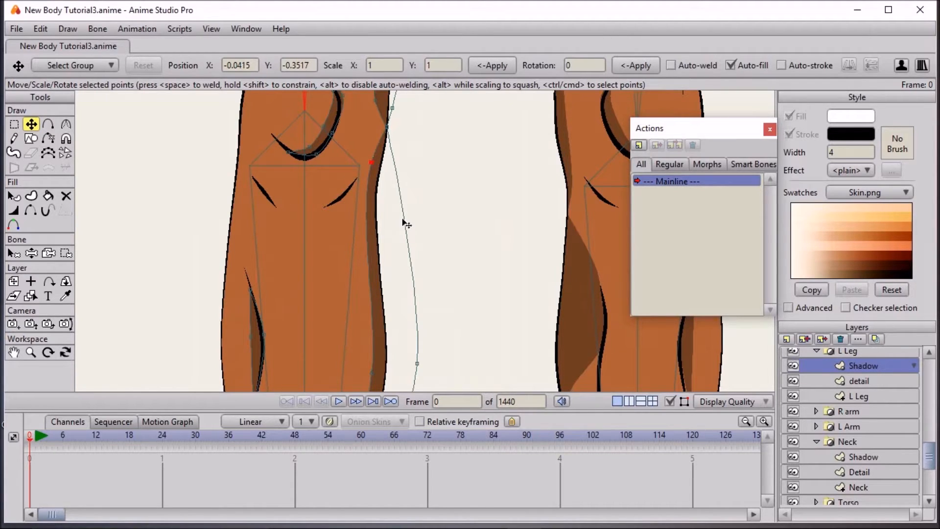
scroll(403, 221, "down", 4)
scroll(451, 231, "down", 3)
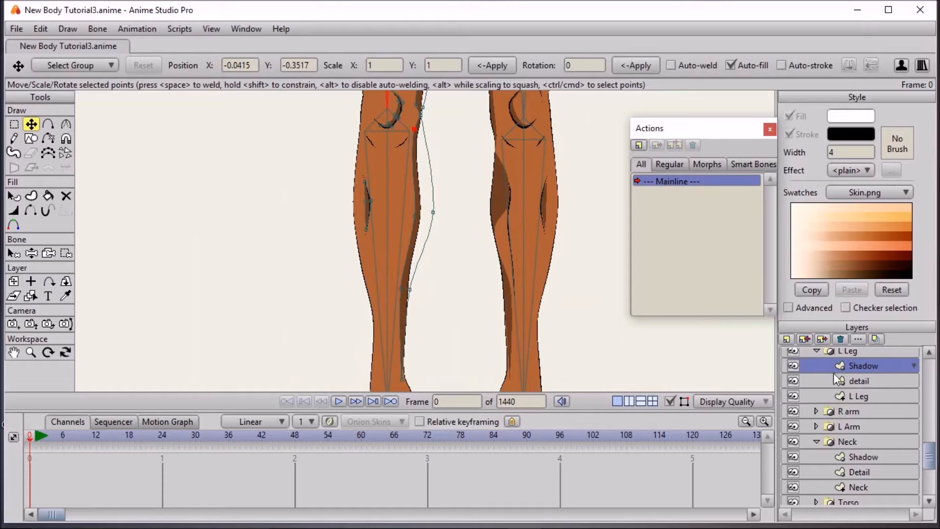
Expand the R arm group and select its Shadow layer for editing around the elbow
left_click(816, 411)
left_click(857, 457)
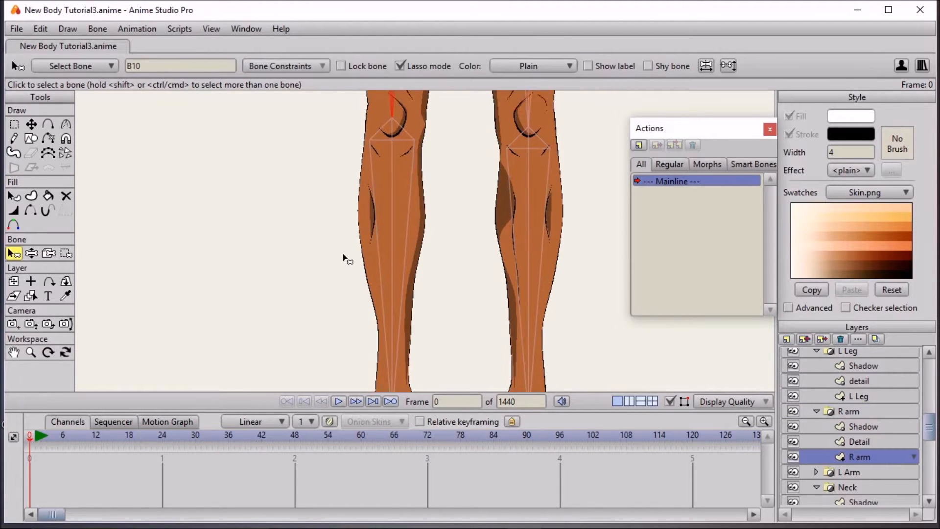
left_click_drag(352, 106, 414, 234)
left_click_drag(418, 98, 348, 221)
left_click_drag(296, 100, 383, 240)
left_click_drag(385, 182, 390, 250)
left_click_drag(516, 264, 291, 184)
left_click_drag(473, 223, 458, 269)
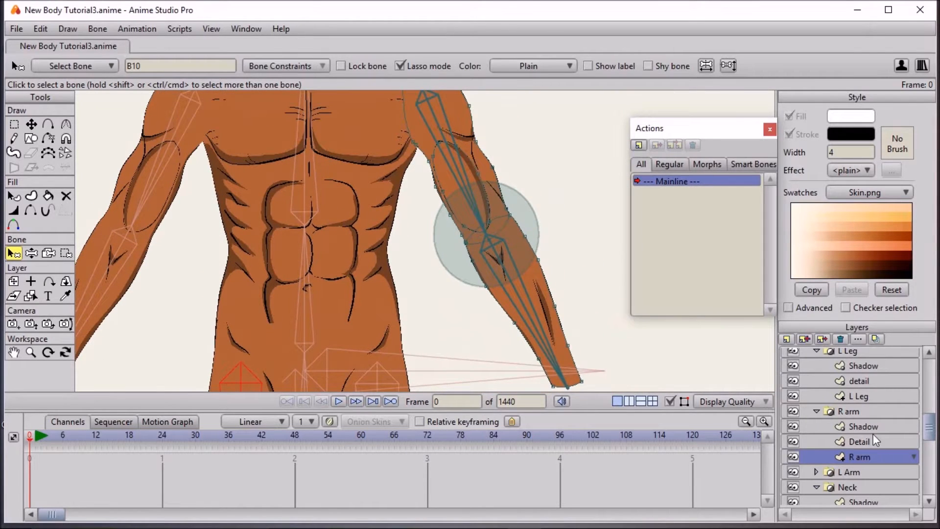
left_click(864, 426)
left_click_drag(476, 205, 484, 236)
left_click_drag(435, 269, 433, 208)
scroll(432, 207, "up", 2)
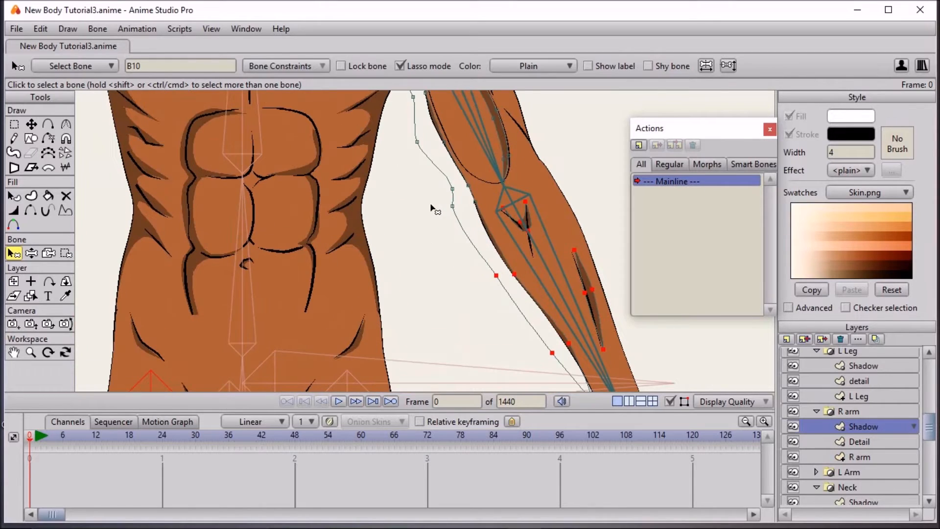
Add two curve segments across the arm shadow outline at the elbow and delete the original edges between them
left_click(51, 124)
scroll(394, 162, "up", 2)
left_click_drag(467, 191, 500, 184)
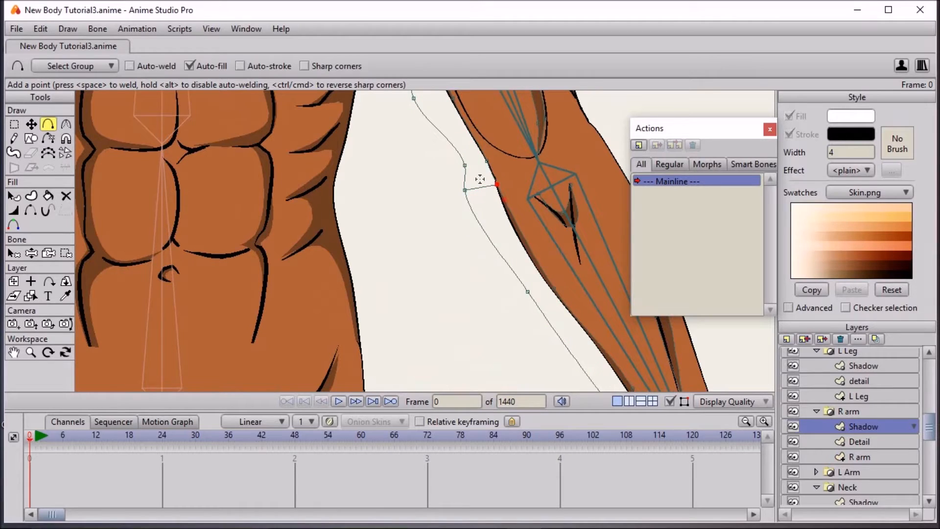
left_click_drag(465, 166, 486, 160)
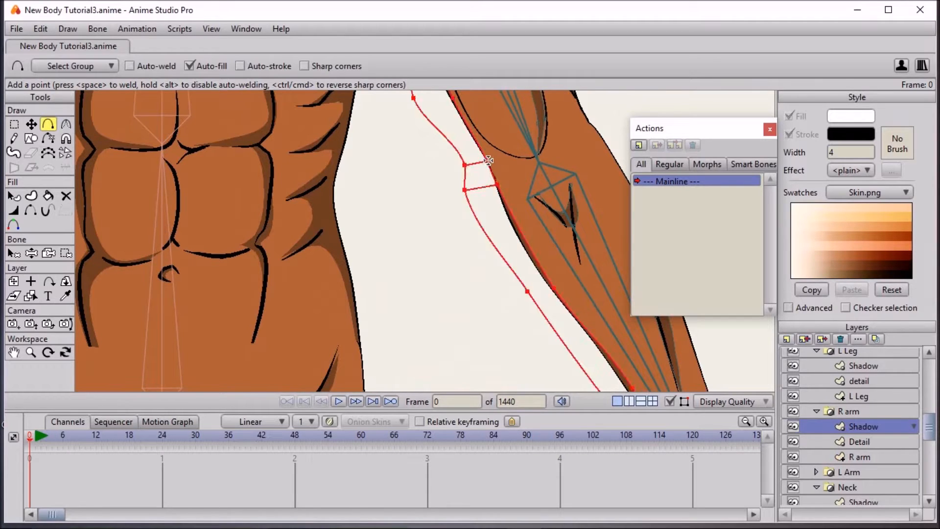
left_click(48, 138)
left_click(465, 178)
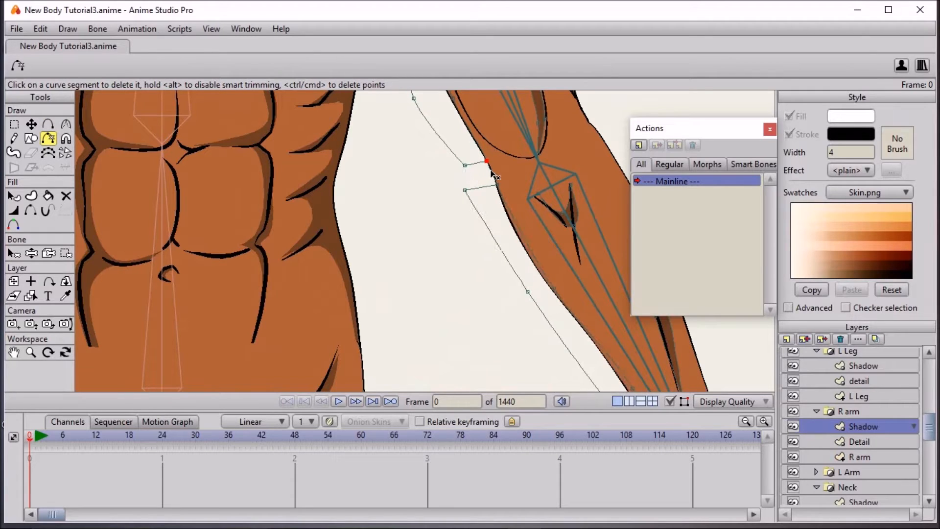
Move the elbow-side points so the ends of the upper-arm and forearm shadow outlines sit close together
left_click(31, 124)
left_click(497, 185)
mouse_move(499, 174)
left_mouse_down()
mouse_move(471, 184)
mouse_move(469, 167)
mouse_move(494, 167)
left_mouse_up()
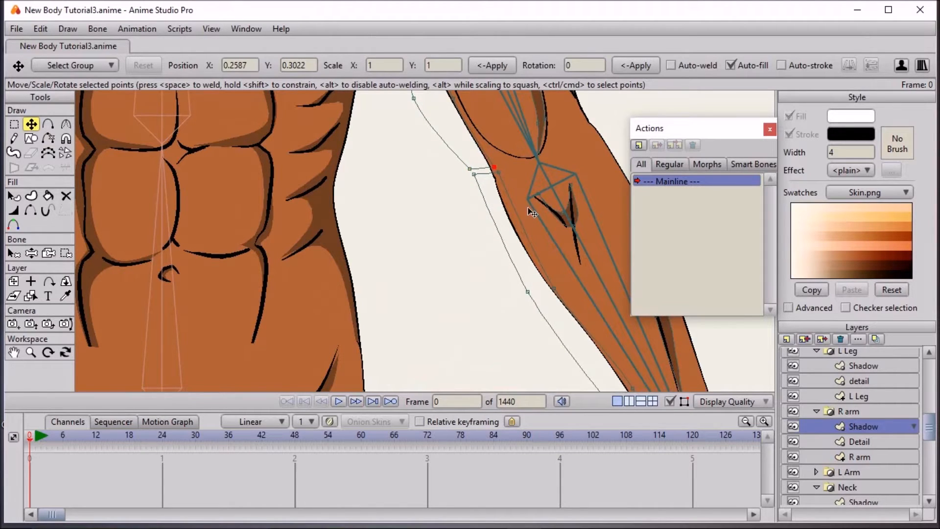
scroll(529, 209, "down", 5)
scroll(532, 214, "up", 4)
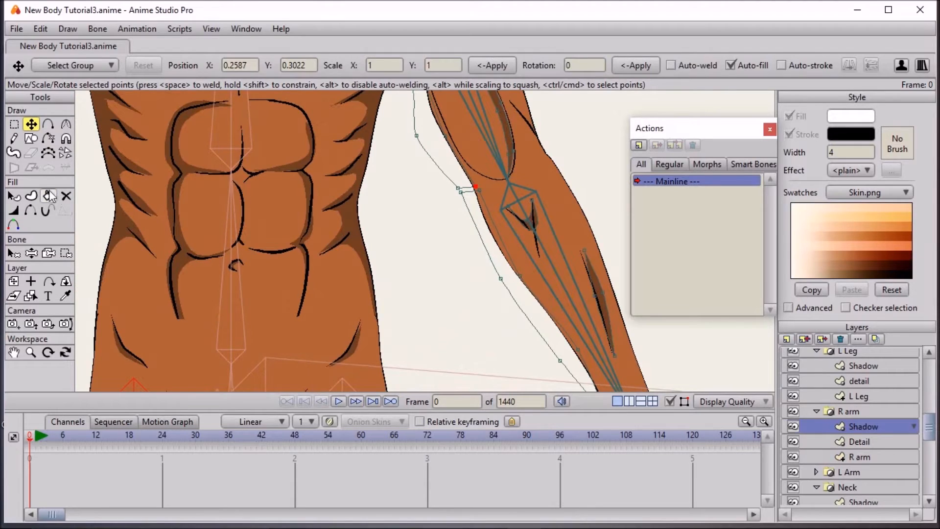
Try to copy the torso shadow's style and paint it onto the forearm and upper-arm shadow outlines with Paint Bucket
left_click(49, 195)
left_click(65, 297)
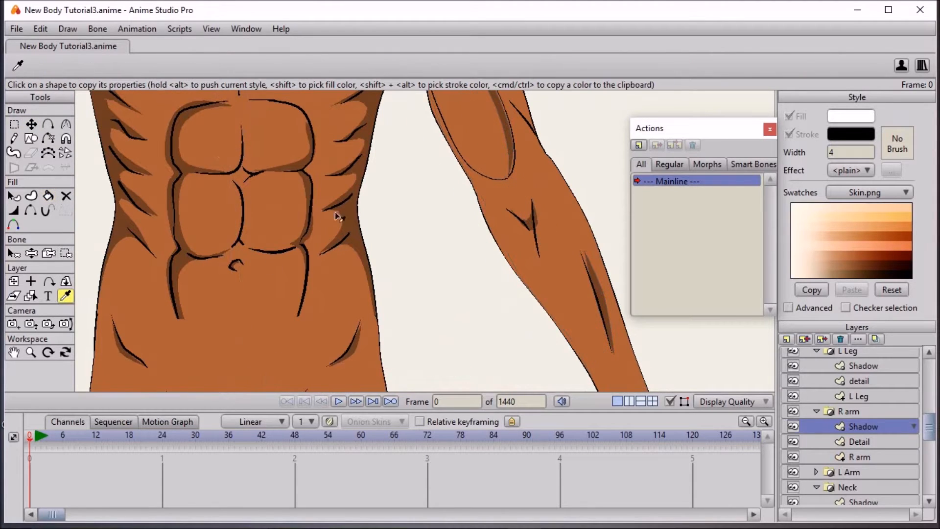
left_click(348, 212)
left_click(49, 196)
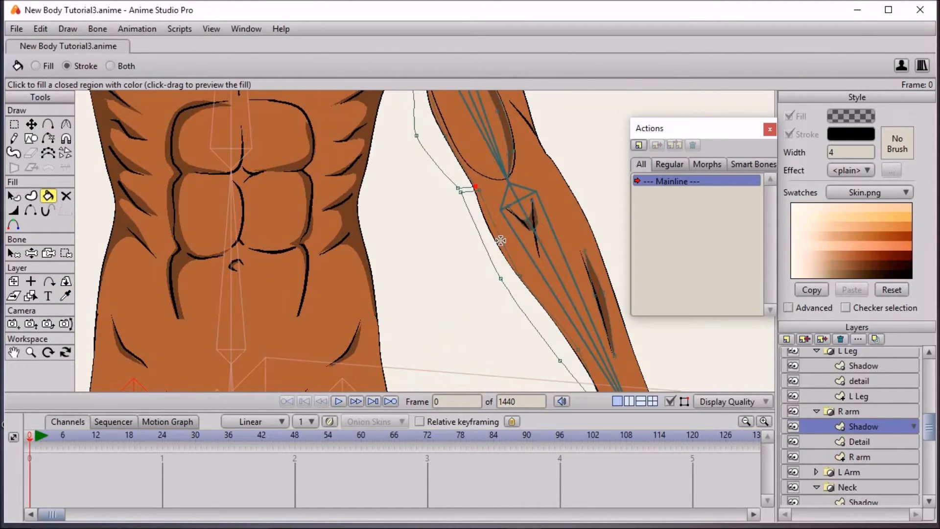
scroll(523, 298, "up", 2)
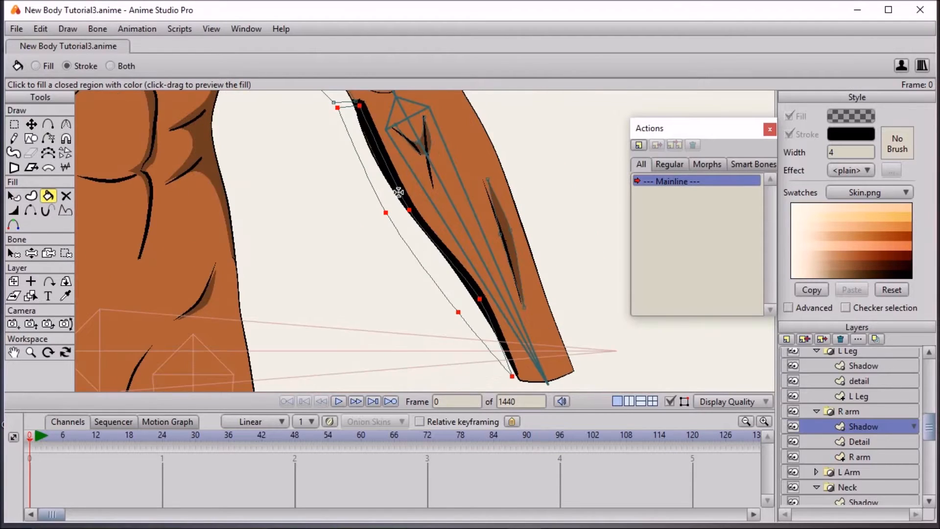
left_click_drag(394, 177, 458, 313)
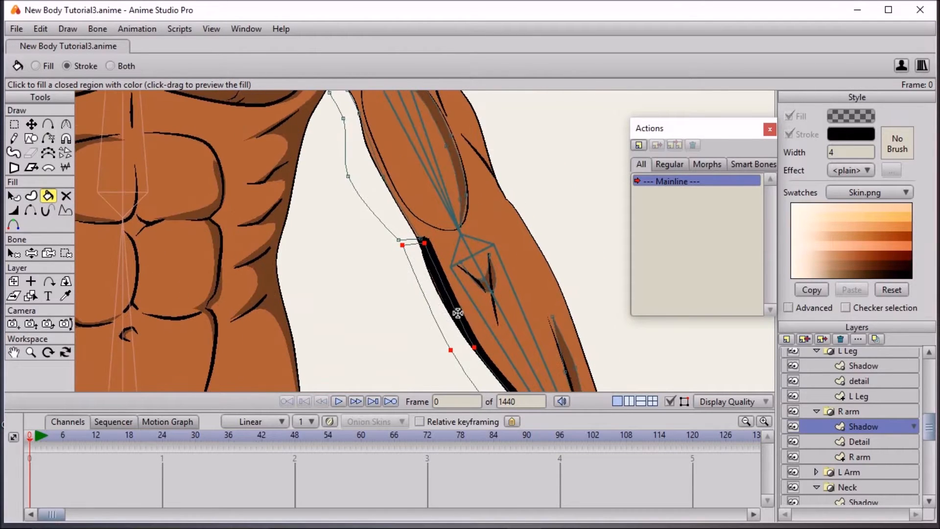
left_click(376, 199)
scroll(442, 240, "down", 2)
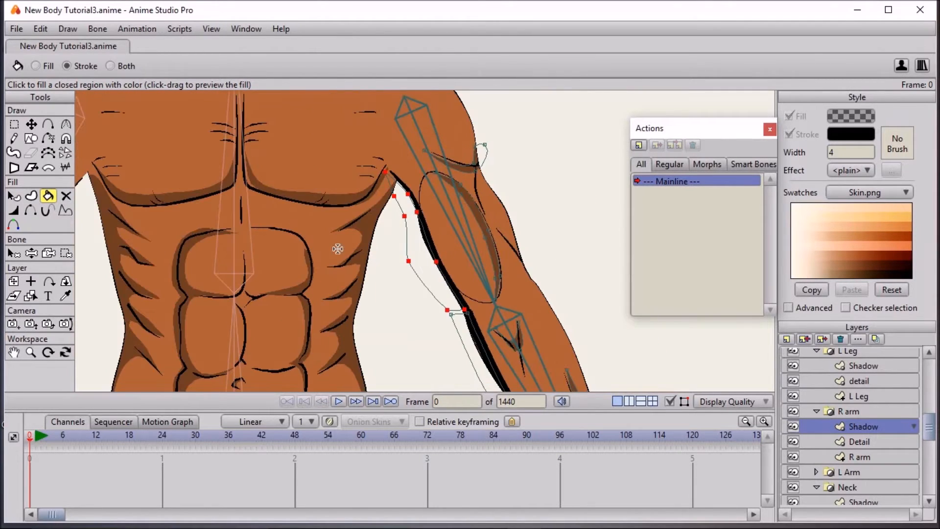
scroll(416, 268, "up", 1)
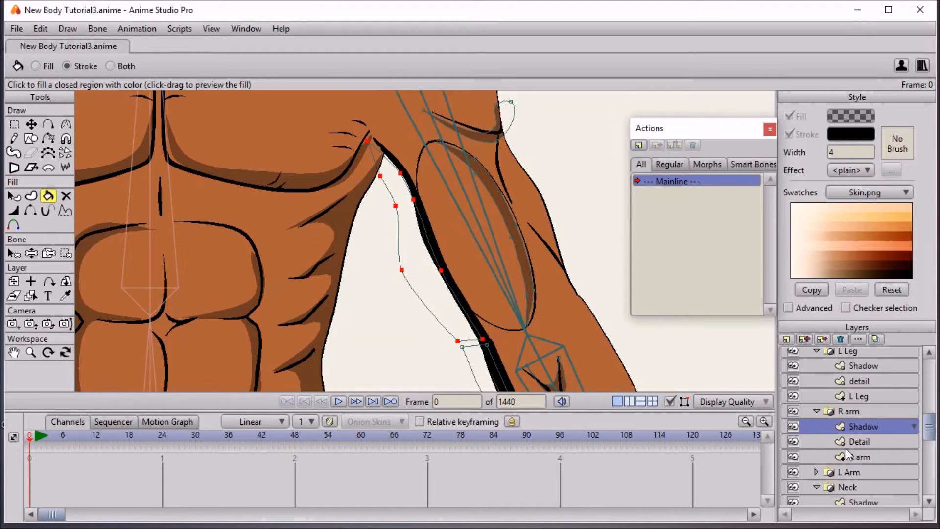
Delete the black stroke shapes from the upper-arm and forearm shadow outlines
left_click(793, 426)
left_click(13, 196)
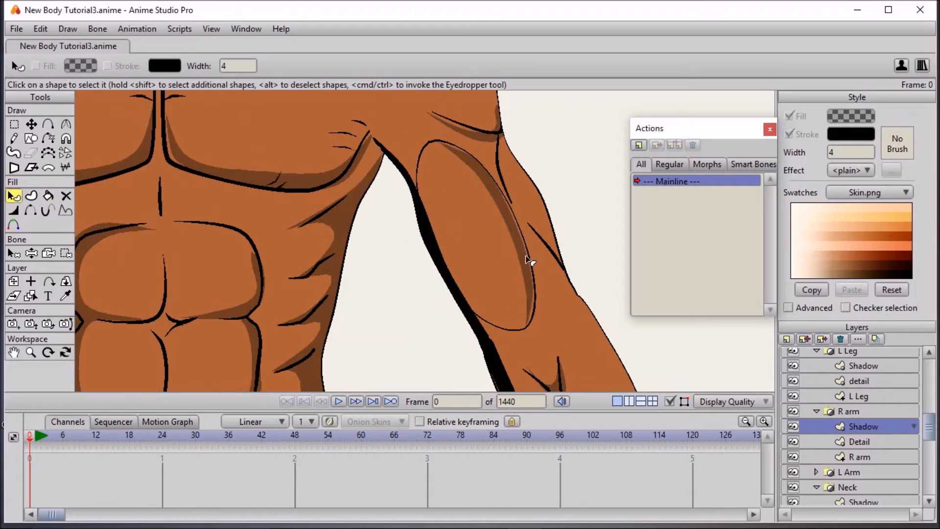
left_click(429, 244)
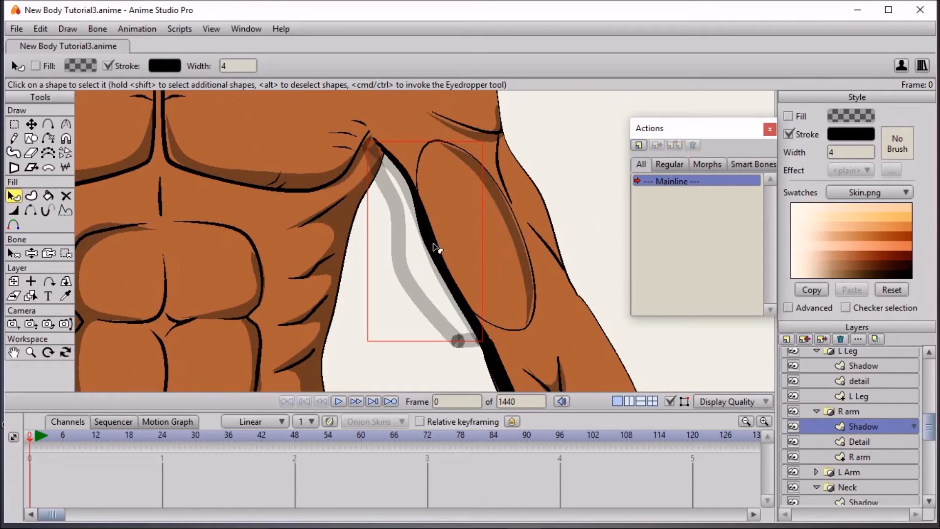
scroll(447, 262, "down", 2)
scroll(447, 263, "up", 1)
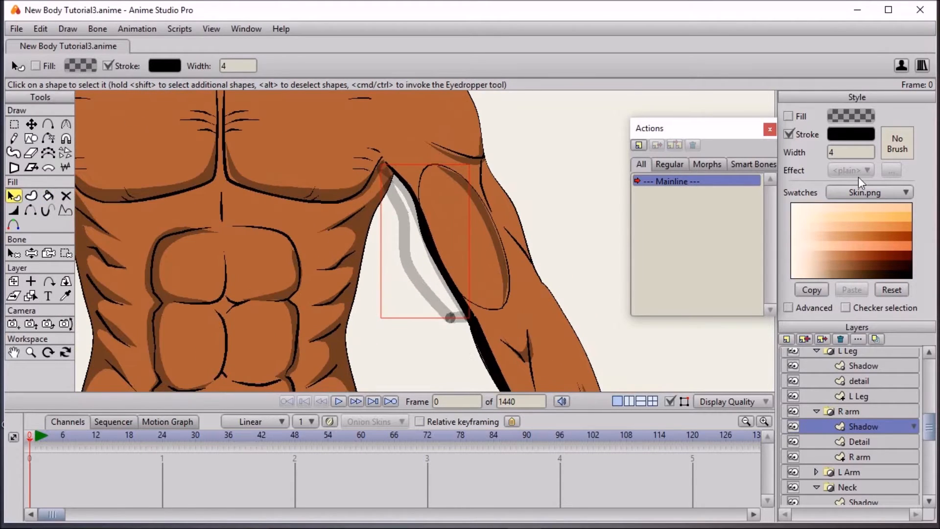
left_click(789, 133)
left_click(790, 133)
left_click(789, 133)
left_click(789, 133)
key("Delete")
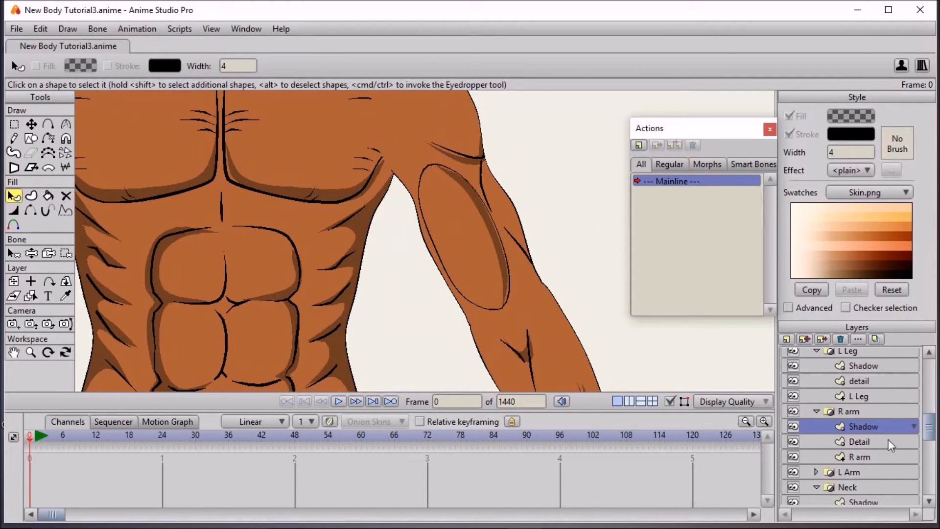
Create a fill-only shape from the upper-arm section of the R arm shadow outline
left_click(31, 125)
left_click_drag(429, 265, 438, 186)
scroll(447, 224, "up", 4)
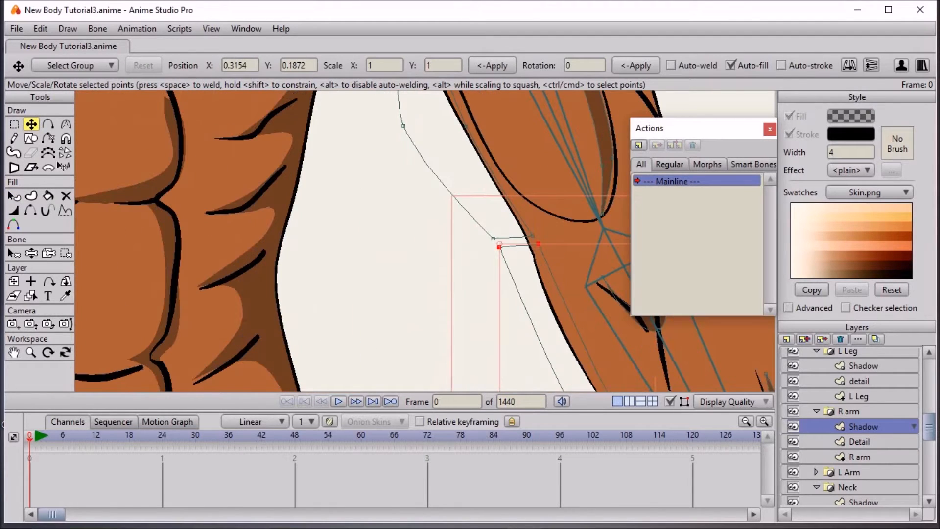
left_click(31, 195)
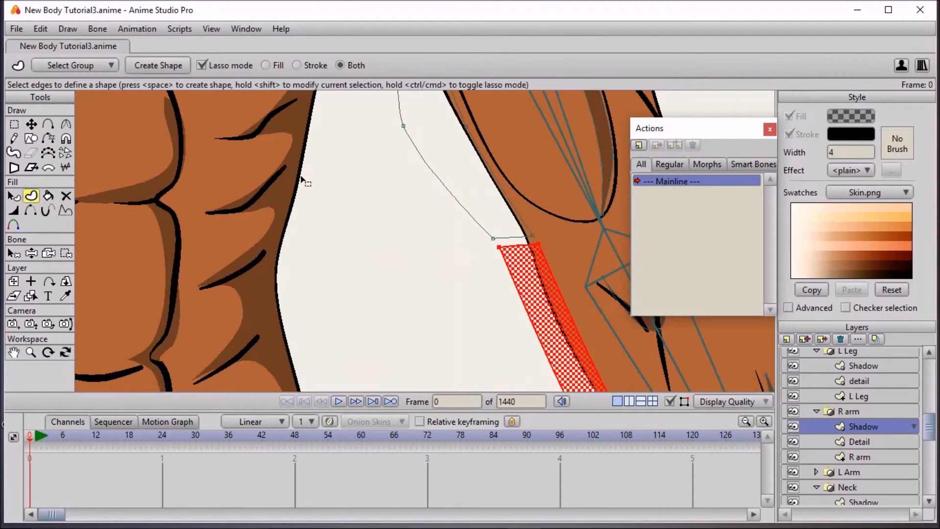
left_click(451, 195)
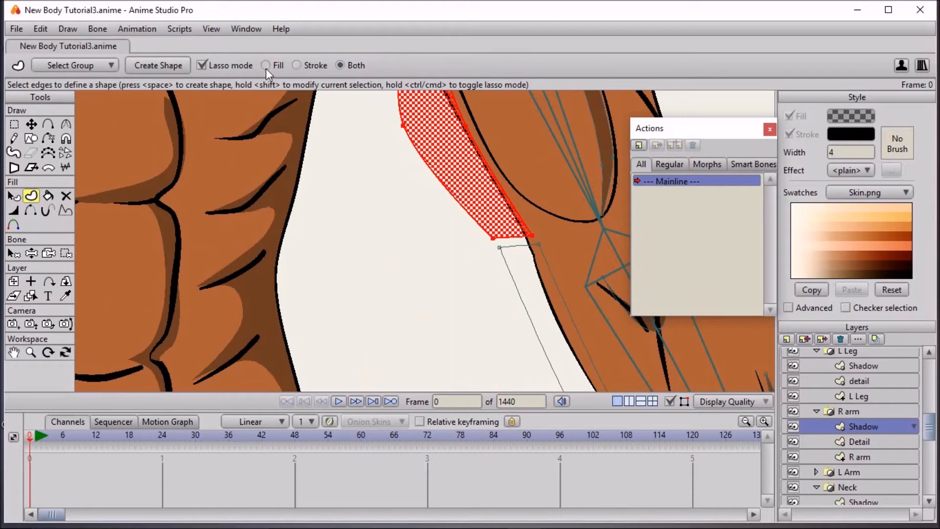
left_click(163, 64)
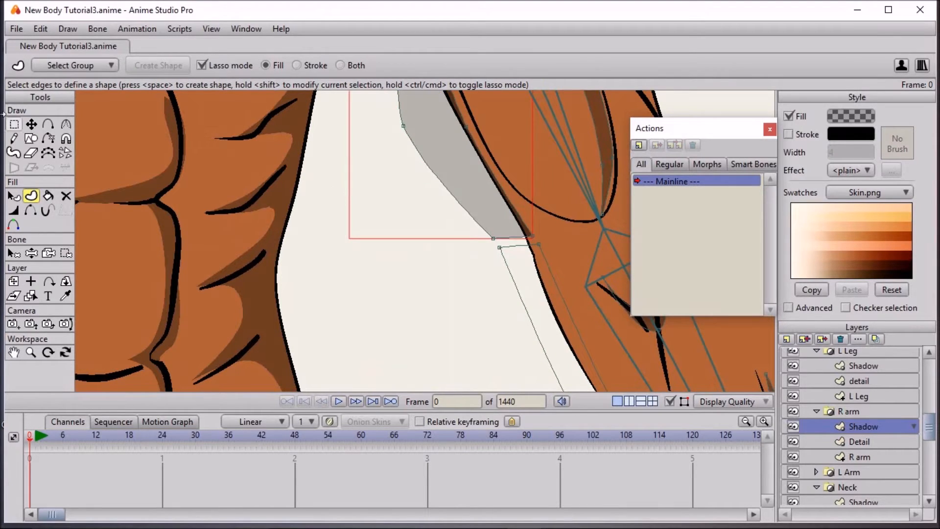
Create a fill-only shape from the forearm section of the R arm shadow and adjust its inner elbow point
left_click(13, 126)
left_click(508, 269)
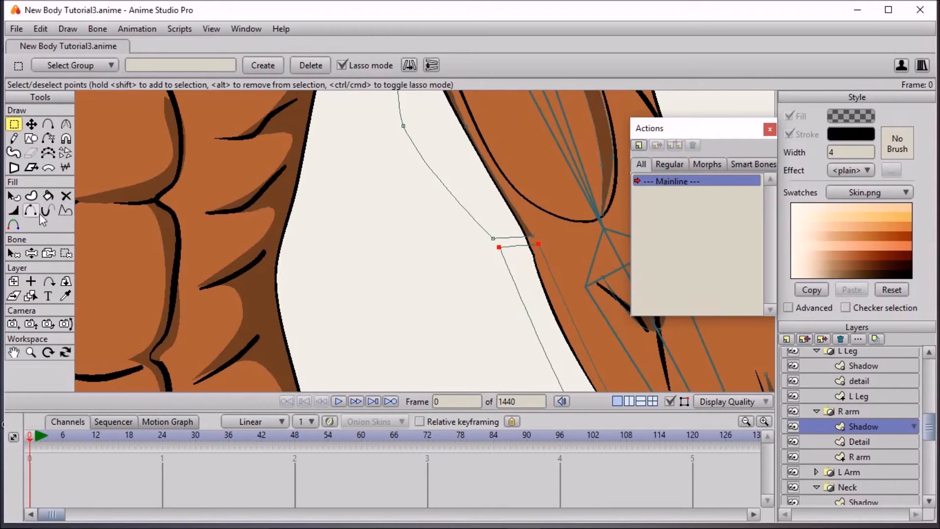
left_click(31, 195)
left_click(158, 65)
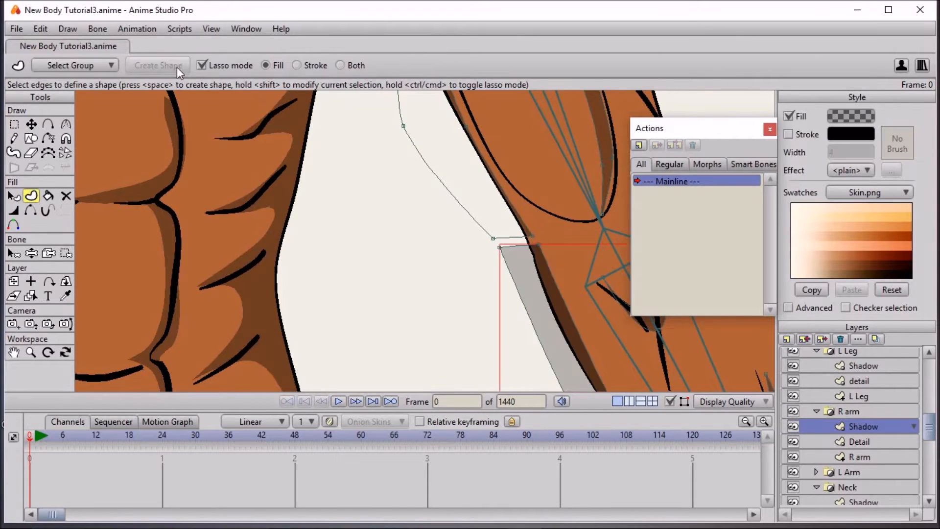
scroll(496, 184, "down", 3)
left_click(31, 124)
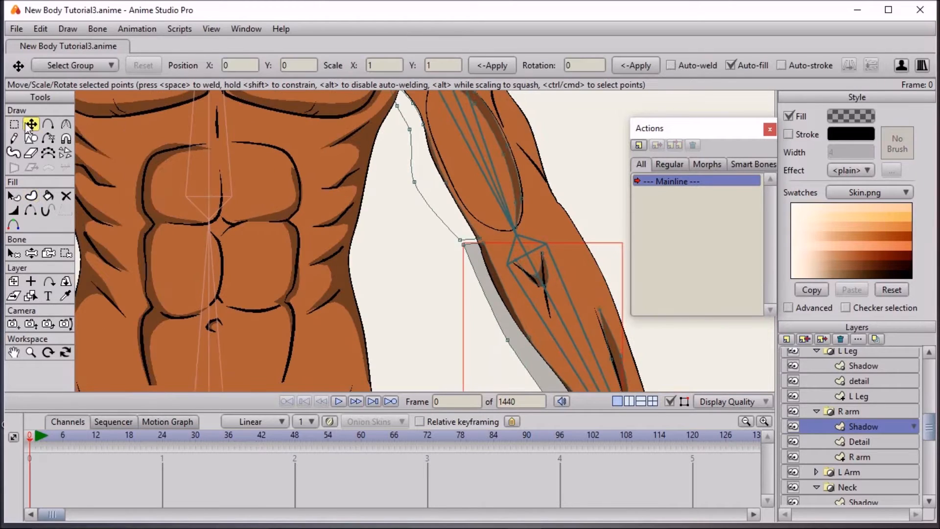
left_click(484, 242)
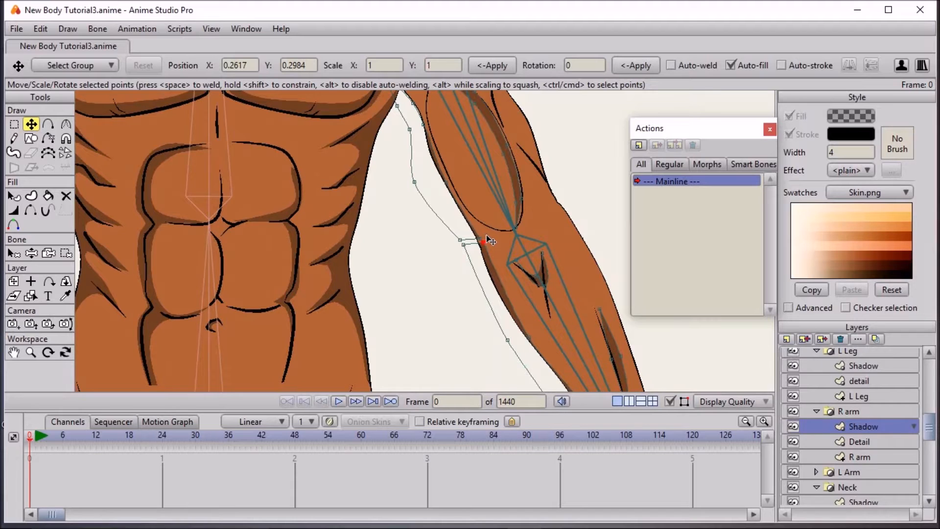
Collapse the R arm group, expand the L Arm group and select its Shadow layer for point editing
scroll(254, 177, "down", 3)
left_click_drag(409, 200, 609, 226)
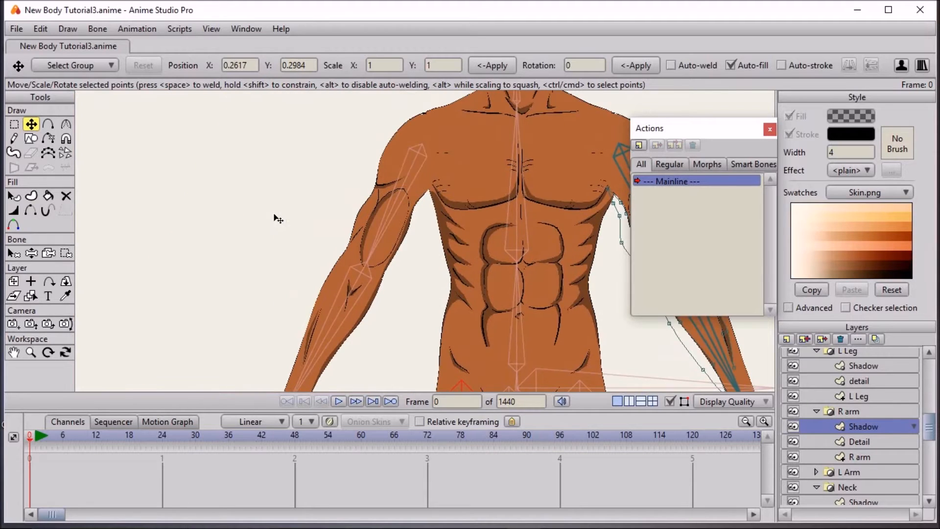
scroll(278, 219, "up", 3)
left_click(815, 411)
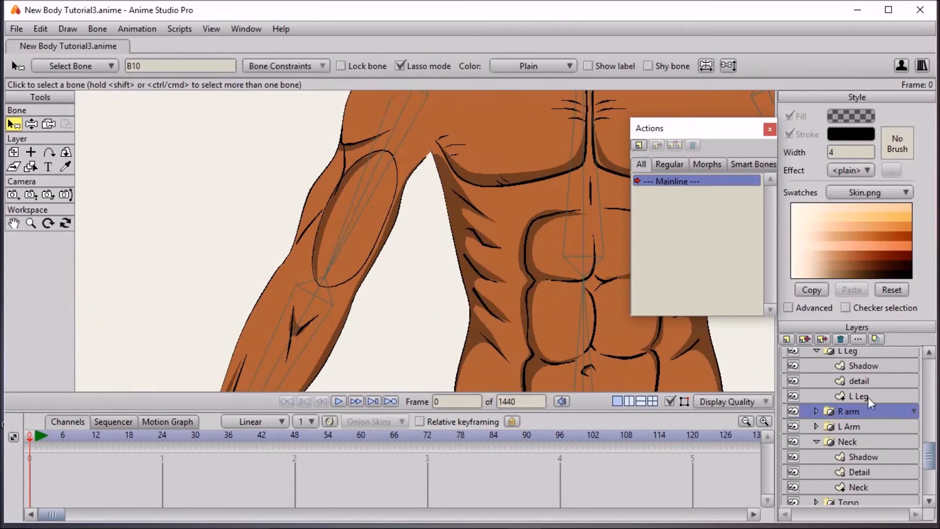
left_click(841, 425)
left_click(856, 447)
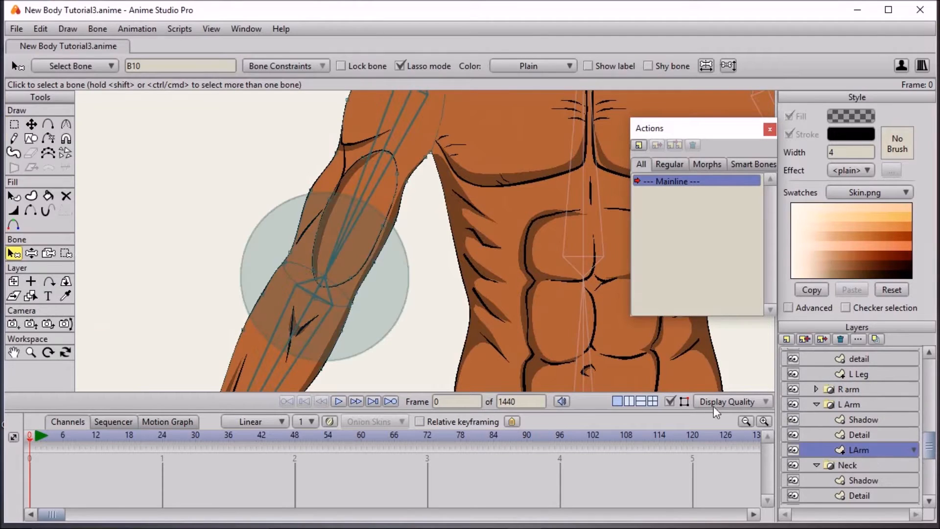
left_click(31, 124)
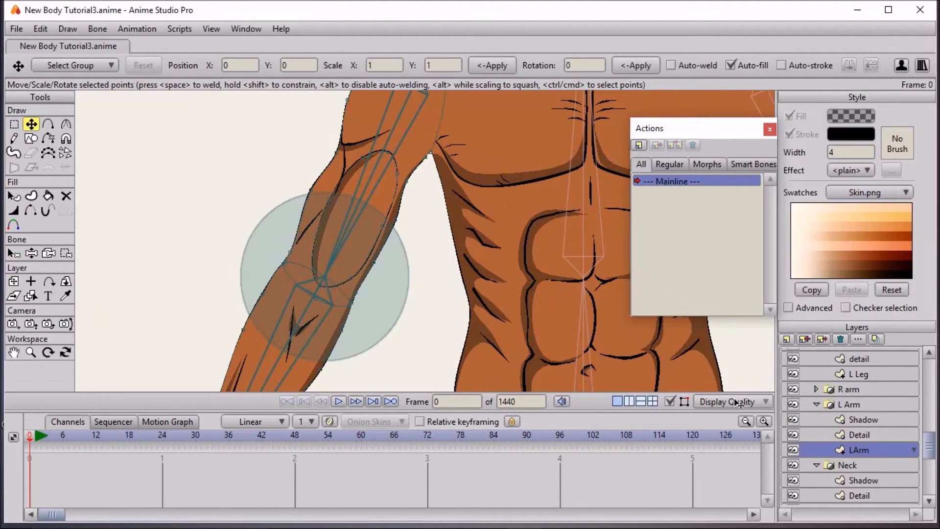
left_click(867, 419)
scroll(345, 309, "up", 3)
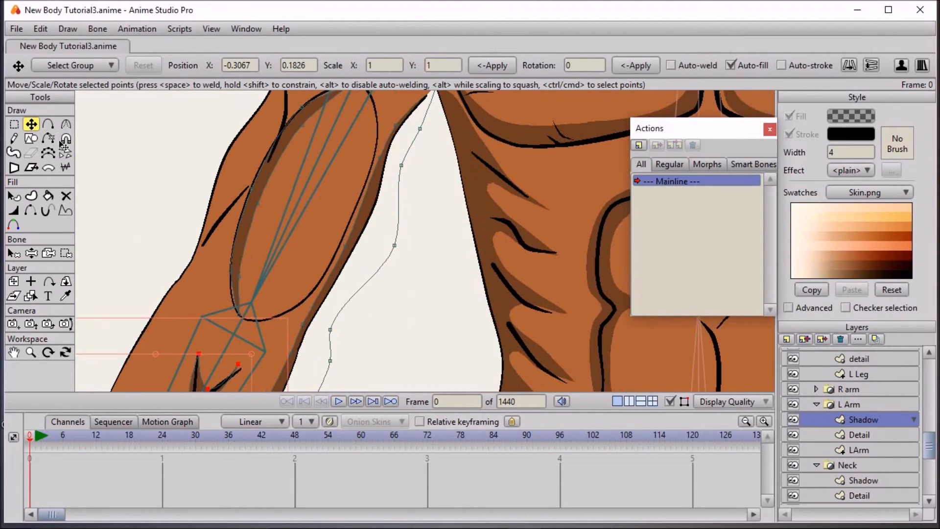
Add two segments across the L Arm shadow outline near the elbow and delete the outer edge between them
left_click(48, 125)
left_click_drag(313, 274, 314, 218)
scroll(313, 219, "up", 2)
left_click_drag(254, 278, 290, 284)
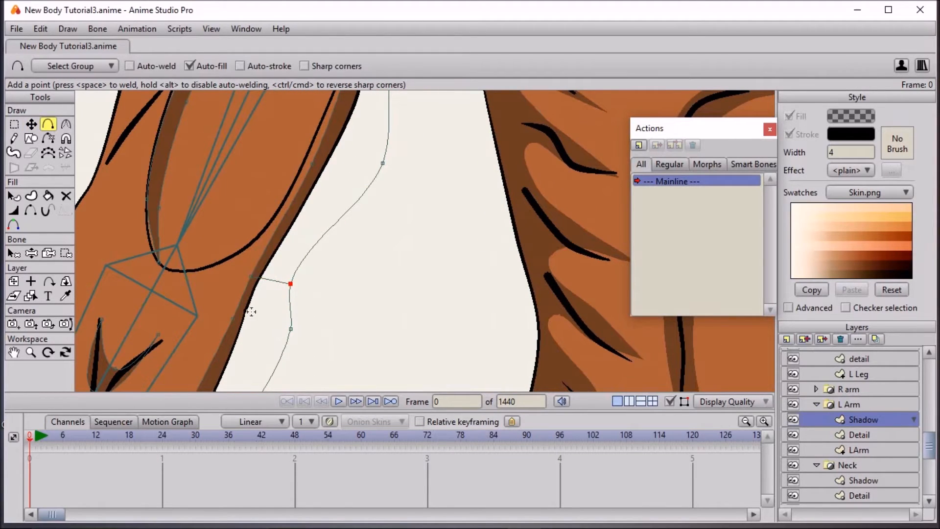
left_click_drag(245, 322, 290, 329)
left_click(48, 138)
left_click(291, 305)
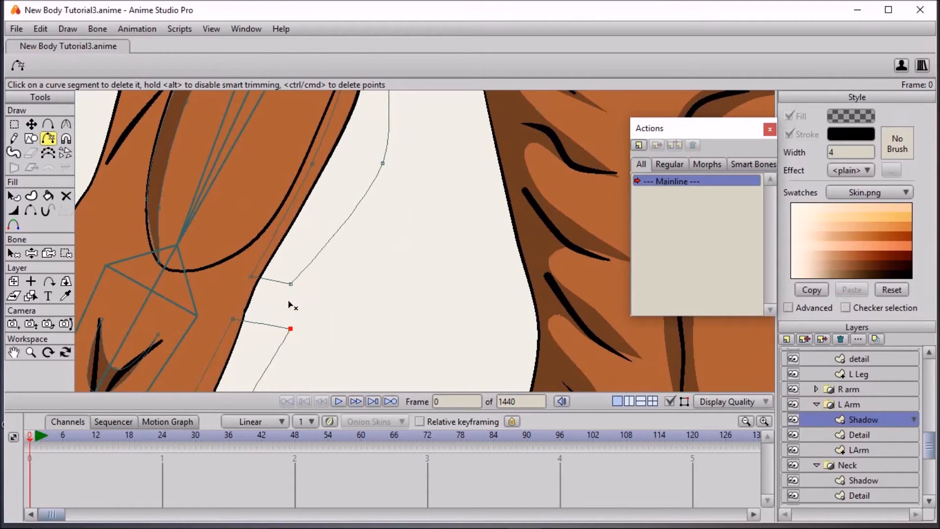
Create separate fill-only shapes from the upper-arm and forearm sections of the L Arm shadow outline
left_click(35, 199)
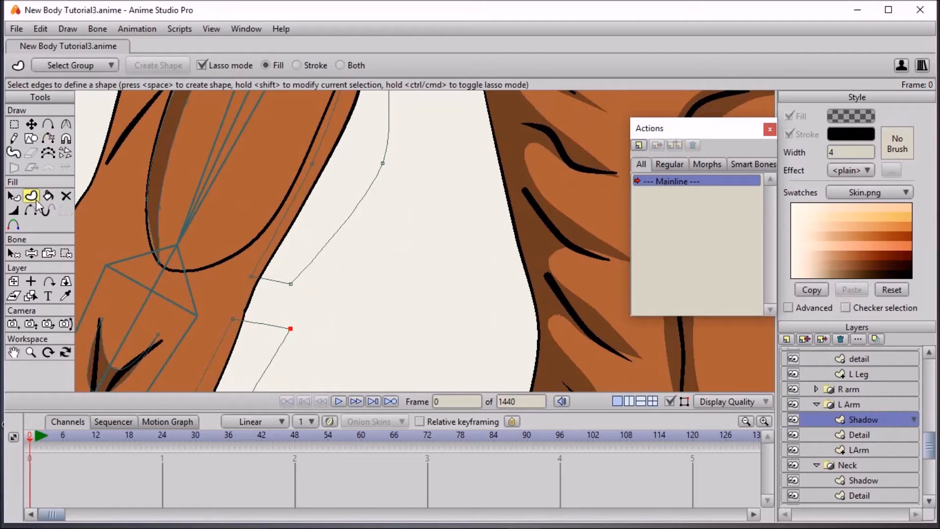
left_click(296, 203)
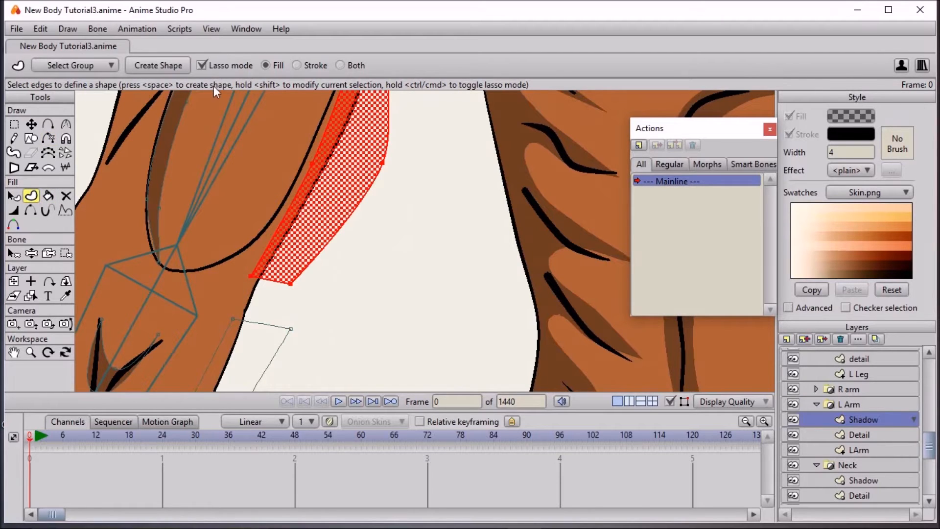
left_click(180, 68)
key("ctrl+z")
left_click(223, 342)
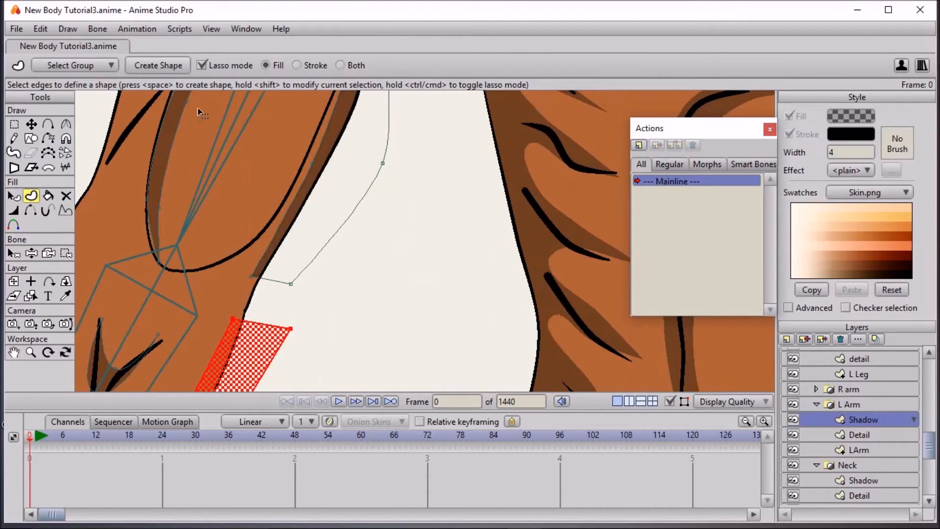
left_click(178, 68)
Move the forearm shadow's elbow-end points up to meet the upper-arm shadow's end, then clear the point and bone selection
left_click(32, 125)
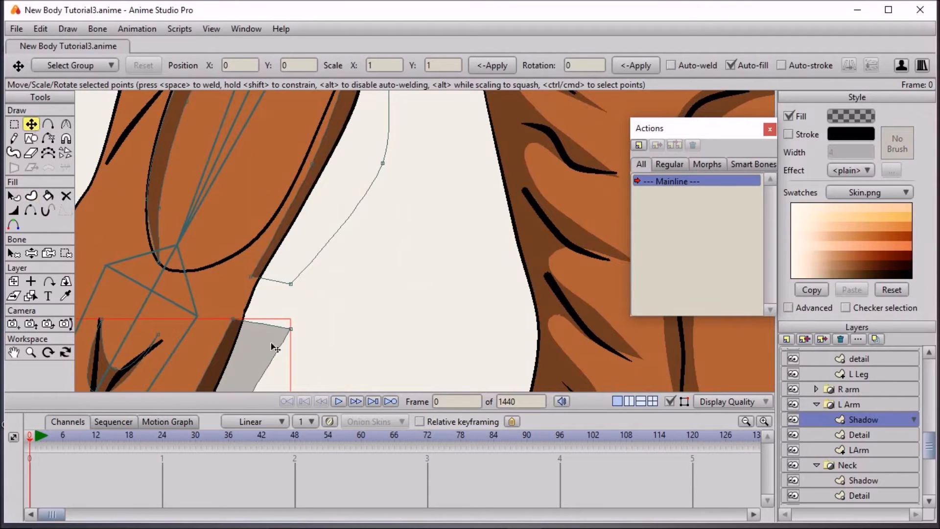
left_click_drag(235, 323, 295, 284)
scroll(313, 299, "down", 3)
scroll(409, 294, "down", 2)
scroll(417, 289, "up", 3)
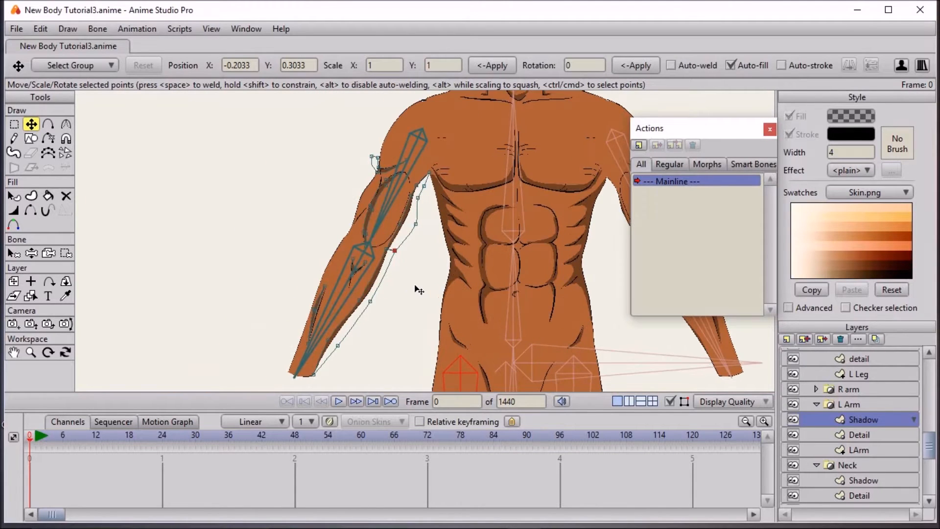
scroll(379, 264, "up", 3)
key("b")
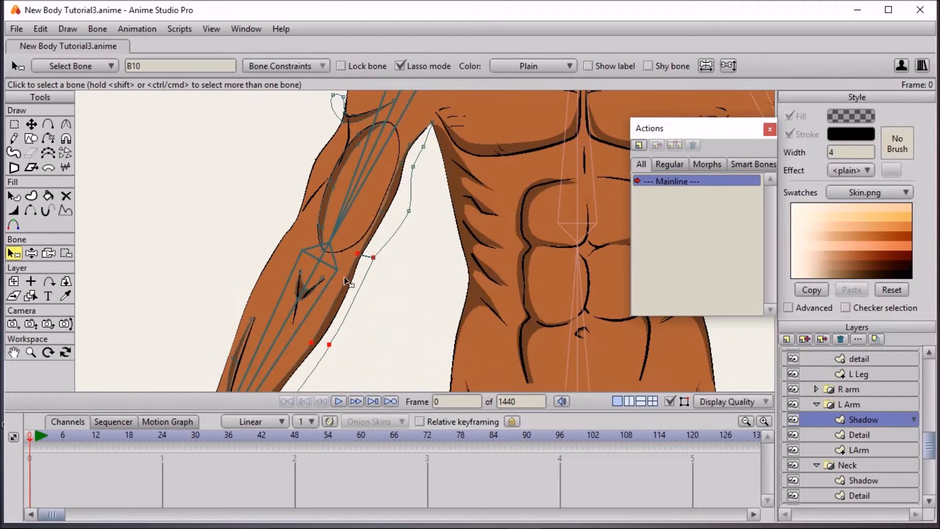
left_click(348, 283)
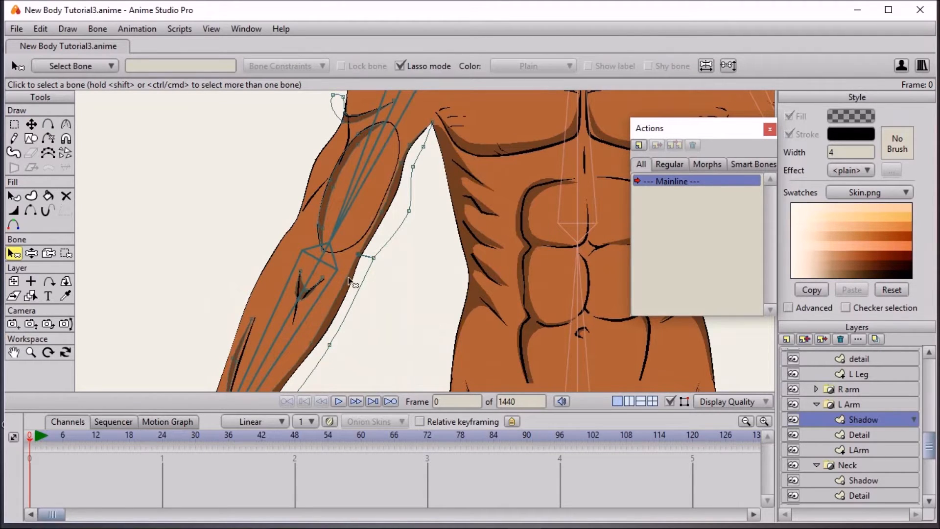
left_click(31, 123)
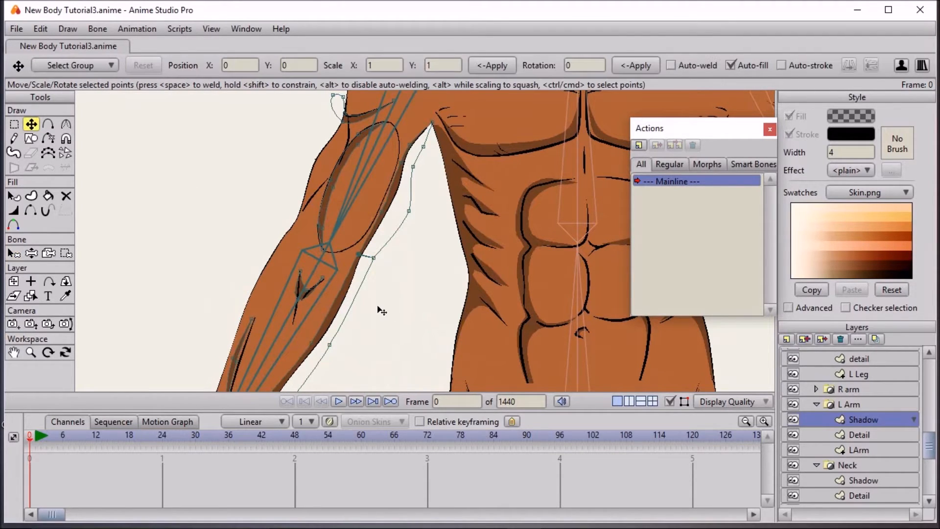
scroll(381, 309, "up", 2)
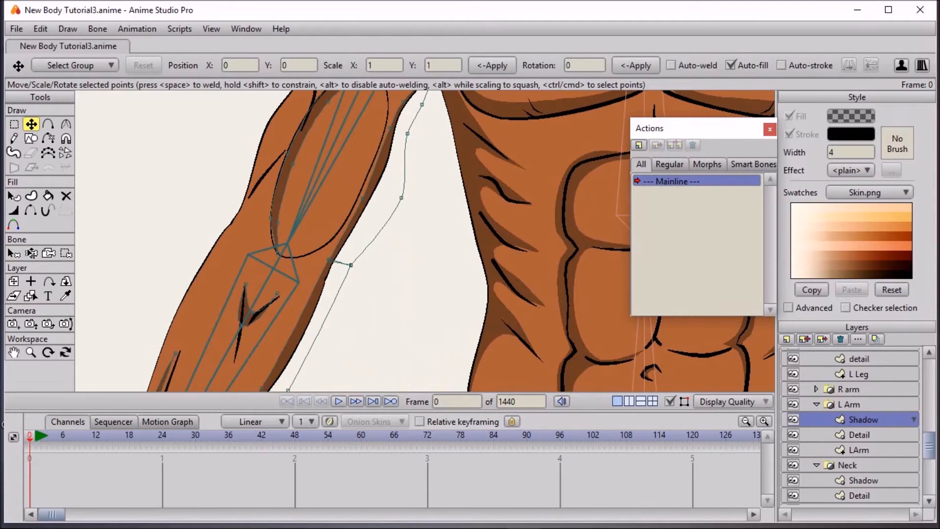
Test the elbow bend on the Body layer by posing the L Arm bones with Manipulate Bones
left_click(31, 253)
scroll(150, 278, "down", 4)
scroll(877, 374, "up", 3)
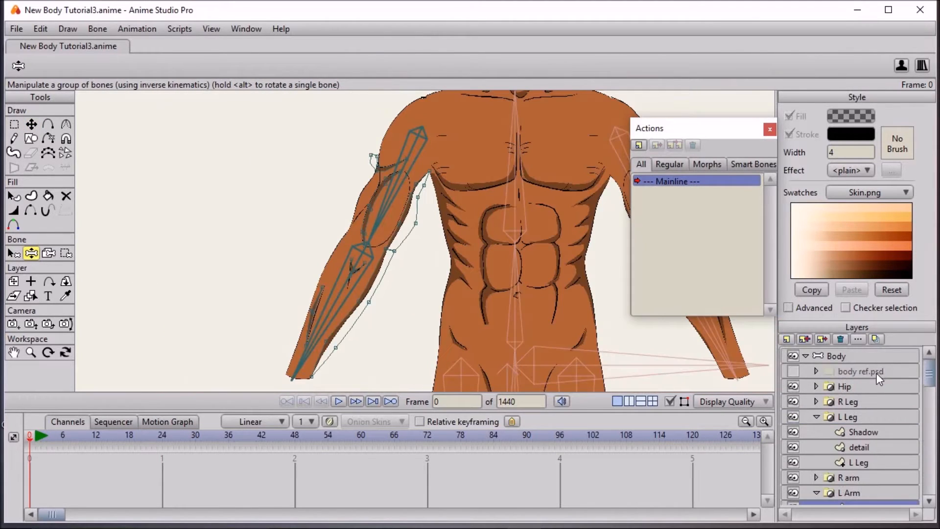
left_click(858, 359)
scroll(285, 297, "down", 4)
scroll(398, 288, "up", 2)
left_click_drag(392, 283, 297, 317)
scroll(309, 213, "up", 2)
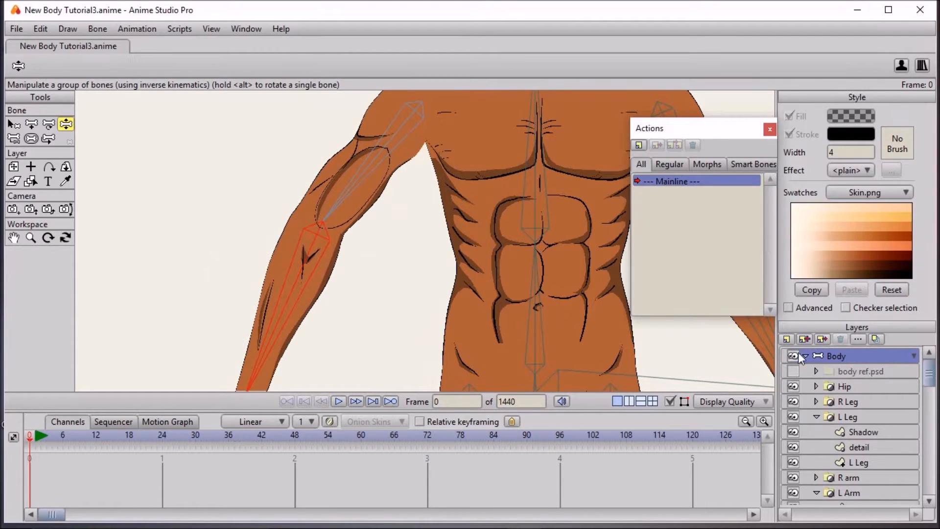
Bind all points of the L Arm group's Shadow layer to the forearm bone B7
scroll(862, 453, "down", 1)
scroll(864, 455, "down", 3)
scroll(867, 458, "up", 2)
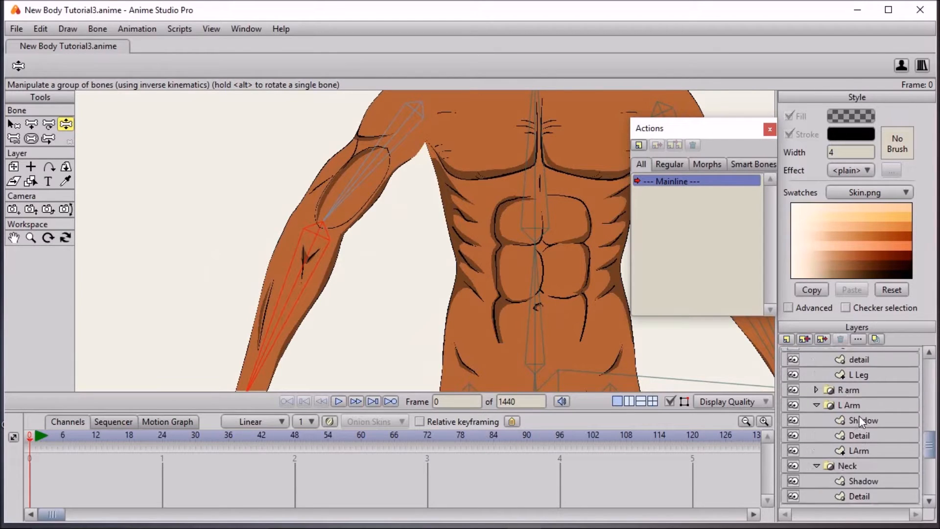
left_click(861, 472)
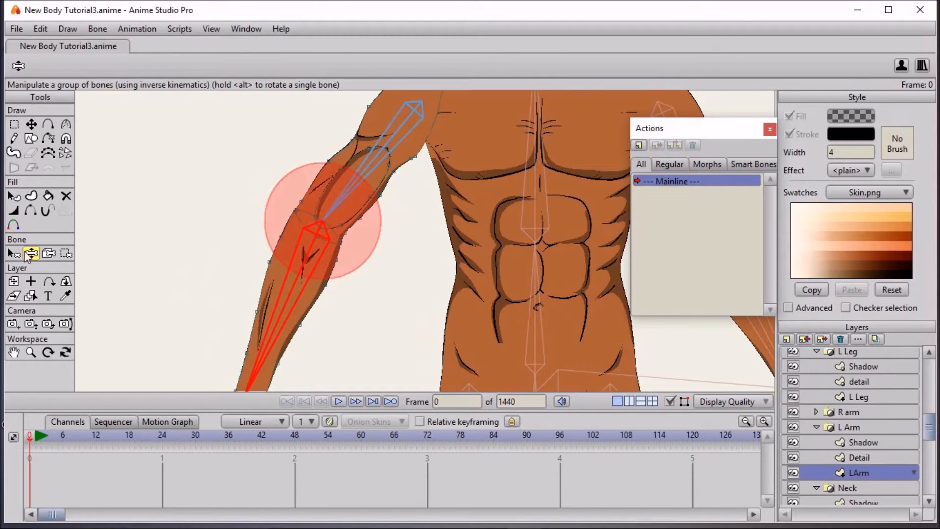
left_click(14, 252)
scroll(247, 251, "up", 3)
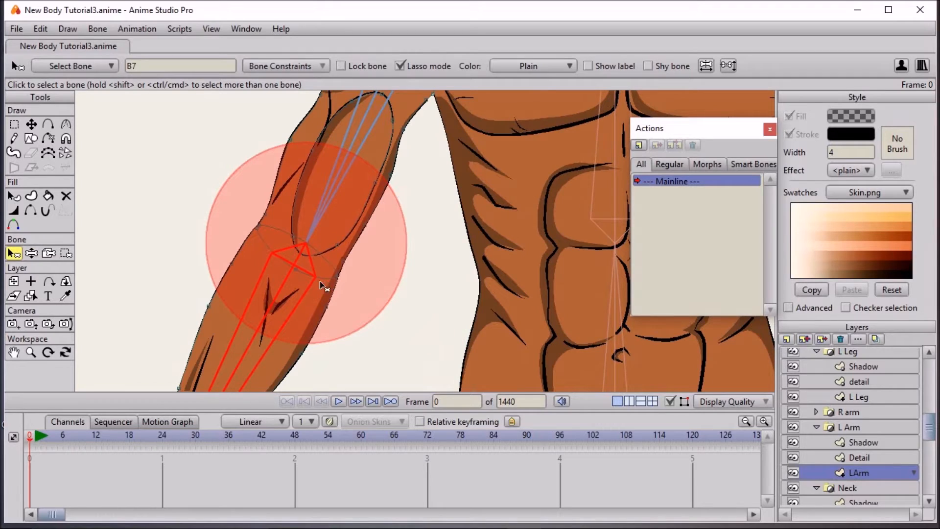
left_click(882, 443)
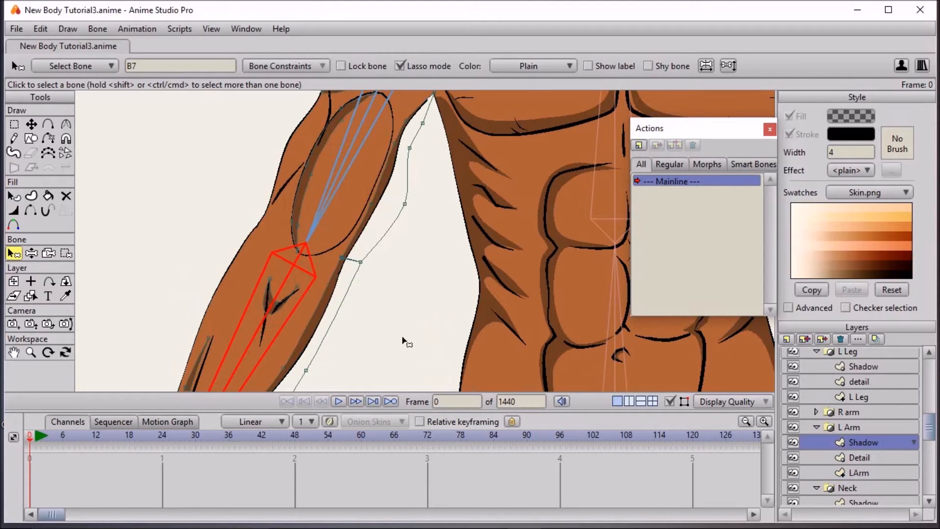
left_click(65, 255)
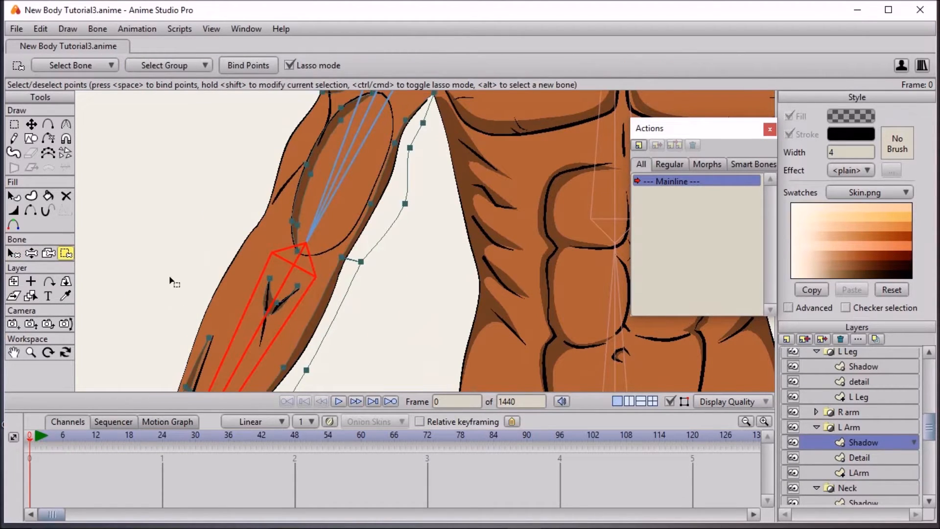
scroll(274, 227, "down", 2)
scroll(388, 211, "down", 2)
mouse_move(356, 110)
left_mouse_down()
mouse_move(282, 354)
mouse_move(530, 210)
mouse_move(424, 52)
mouse_move(309, 180)
left_mouse_up()
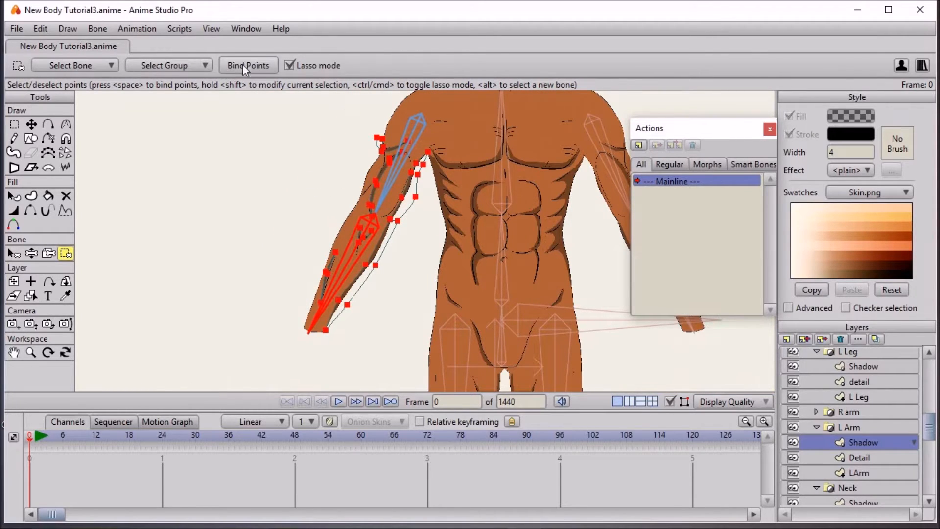
Bind the upper-arm section's points on the L Arm group's Shadow layer to the upper-arm bone B6
left_click(14, 253)
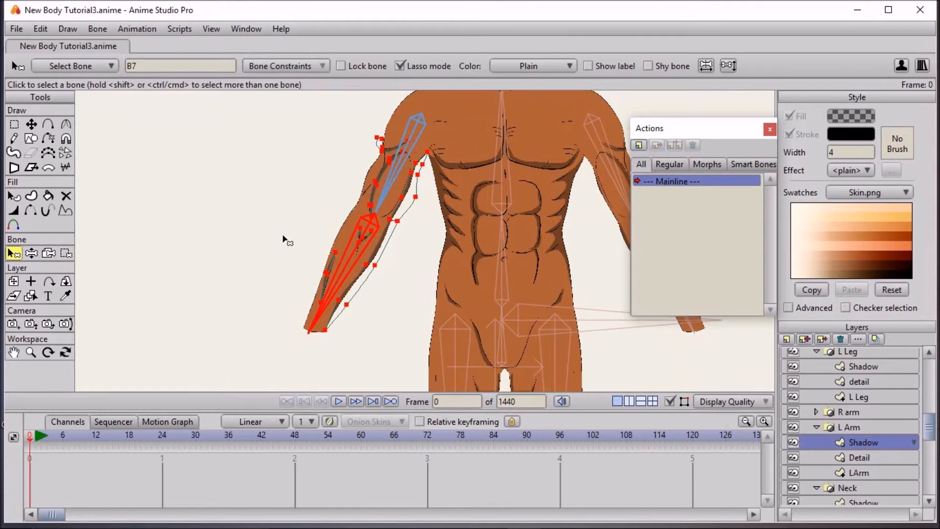
scroll(287, 240, "up", 2)
left_click(372, 163)
left_click(65, 253)
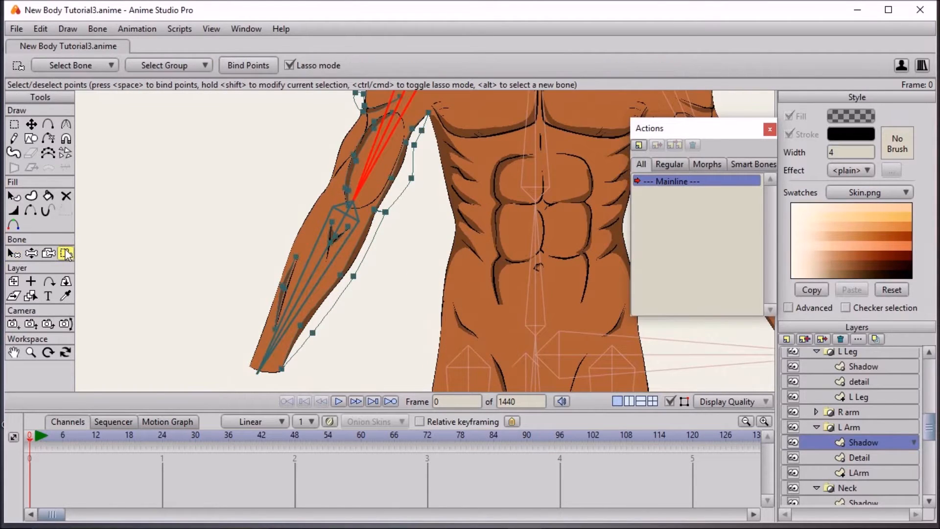
scroll(289, 261, "up", 2)
left_click(264, 182)
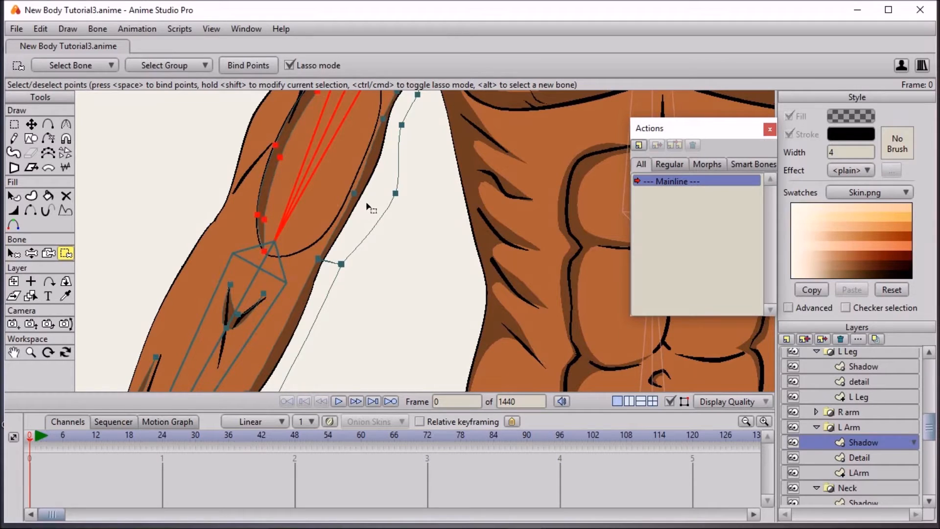
left_click_drag(385, 154, 401, 293)
scroll(354, 221, "down", 2)
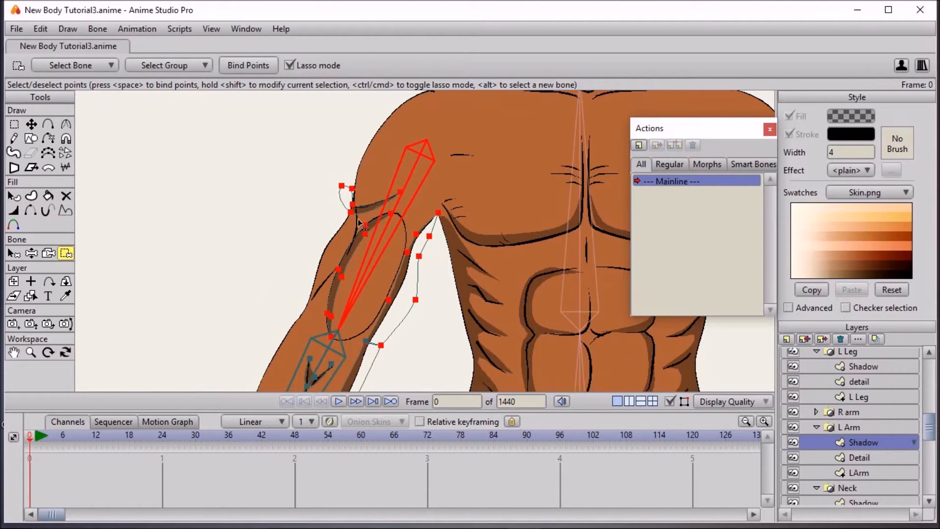
left_click(260, 67)
scroll(468, 213, "down", 4)
left_click_drag(608, 247, 466, 215)
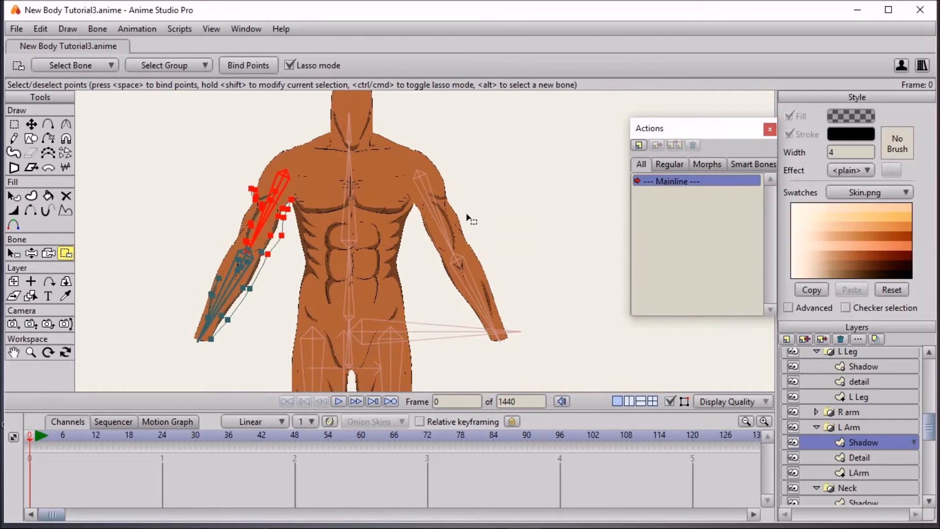
Bind all points of the R arm group's Shadow layer to the forearm bone B9
left_click(817, 427)
left_click(816, 412)
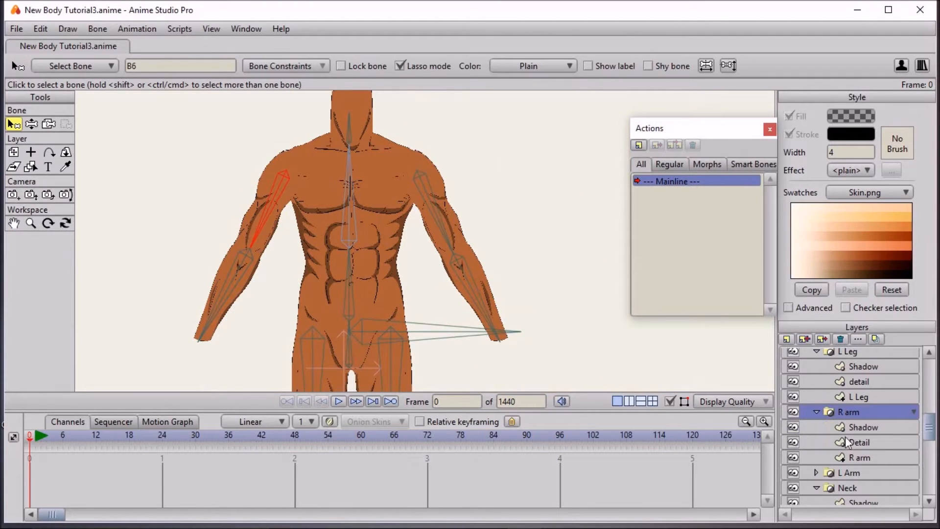
left_click(814, 427)
scroll(421, 235, "up", 2)
left_click(472, 292)
left_click(66, 253)
scroll(464, 213, "down", 2)
mouse_move(422, 159)
left_mouse_down()
mouse_move(382, 218)
mouse_move(467, 373)
mouse_move(551, 258)
mouse_move(387, 142)
left_mouse_up()
left_click(14, 253)
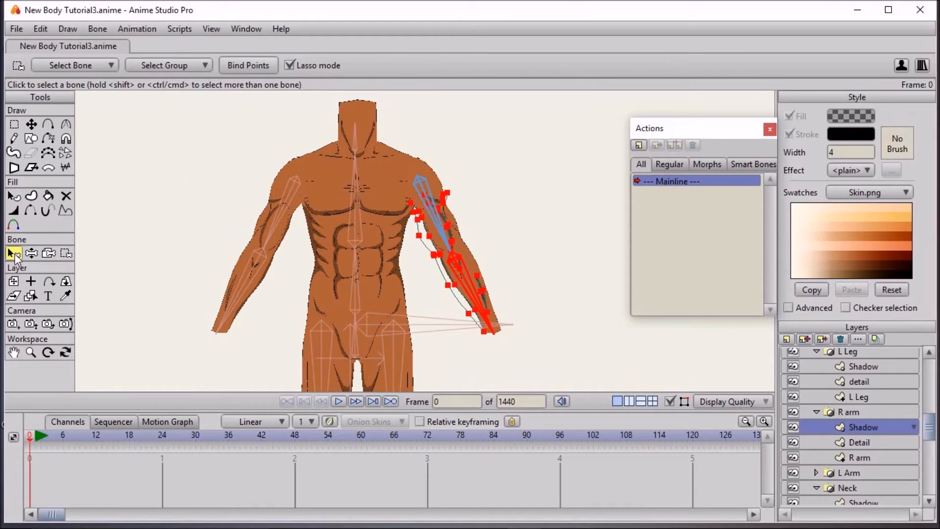
scroll(438, 238, "up", 2)
left_click(444, 223)
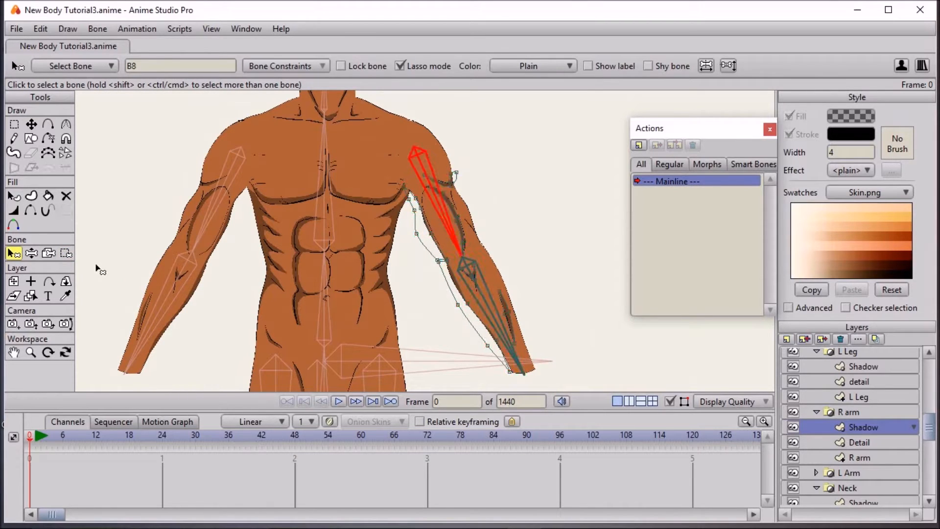
left_click(67, 253)
scroll(379, 175, "up", 2)
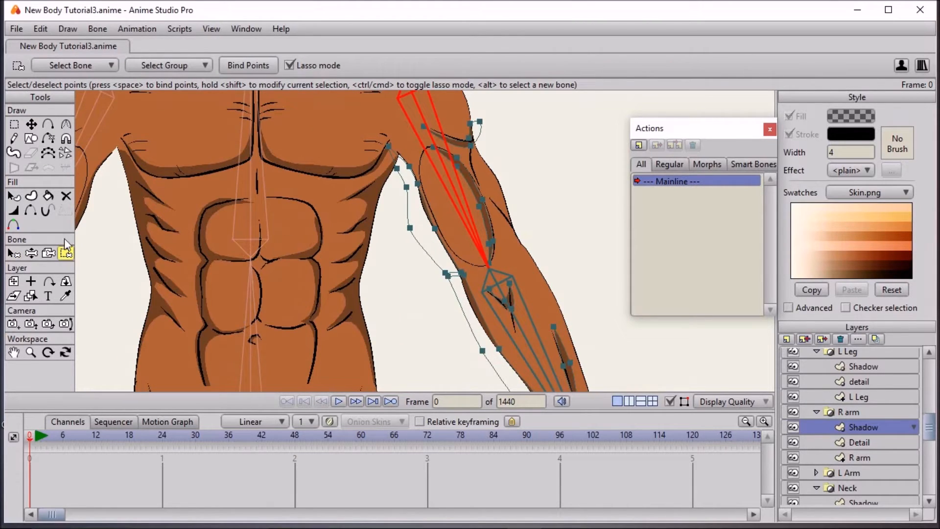
left_click(14, 254)
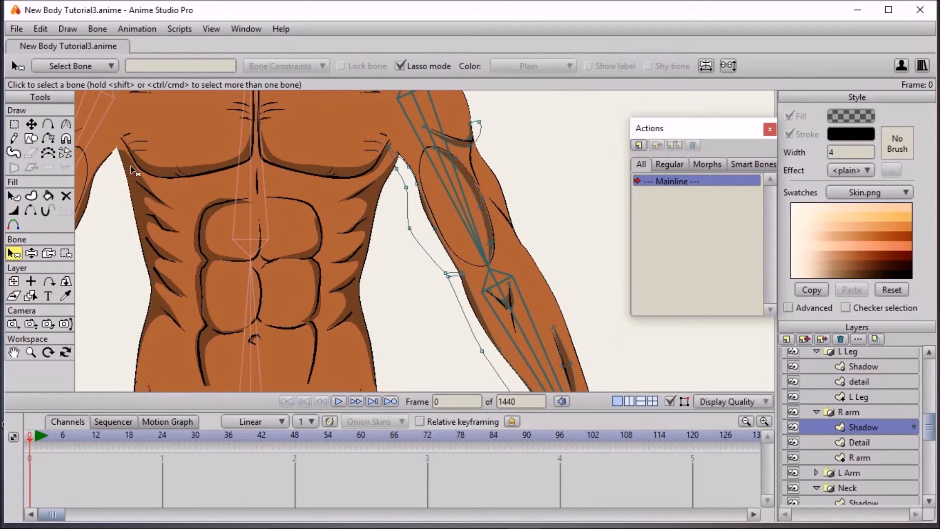
left_click(32, 125)
key("g")
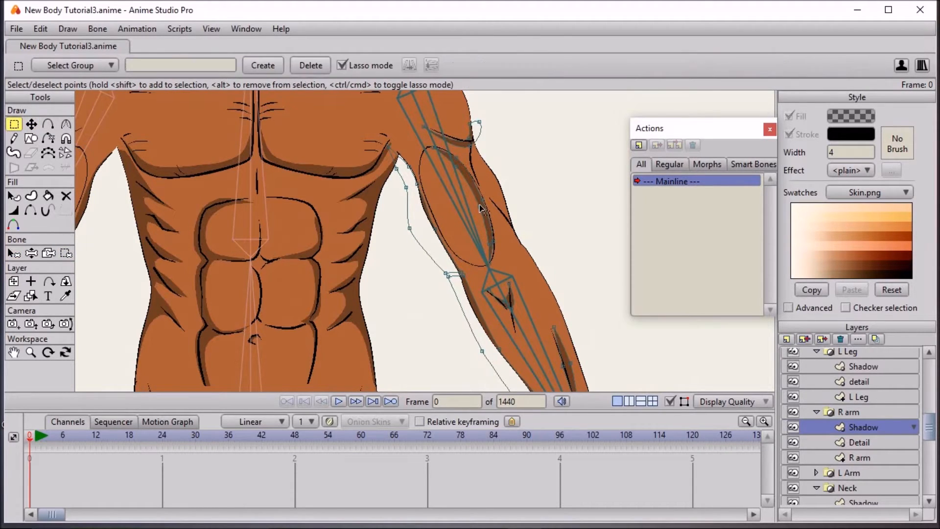
left_click(408, 196)
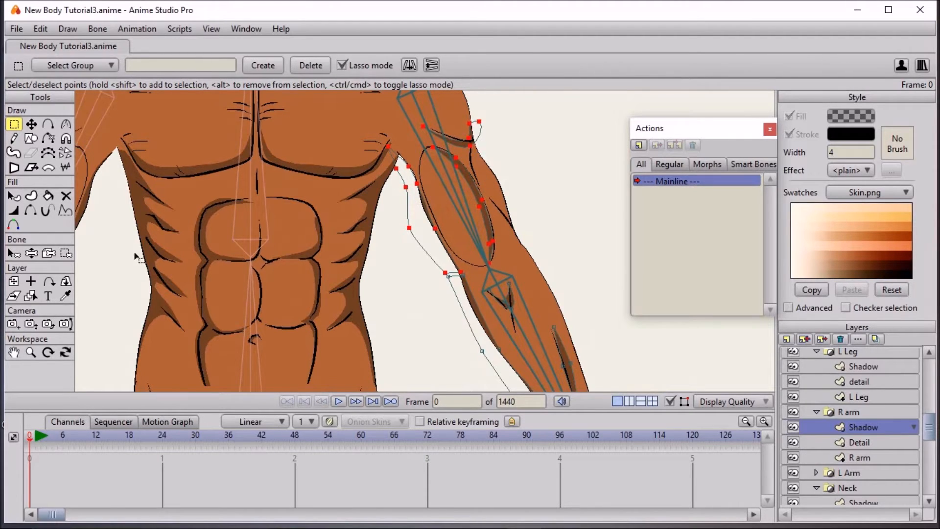
Bind the upper-arm section's points on the R arm group's Shadow layer to the upper-arm bone B8
left_click(15, 253)
left_click(445, 184)
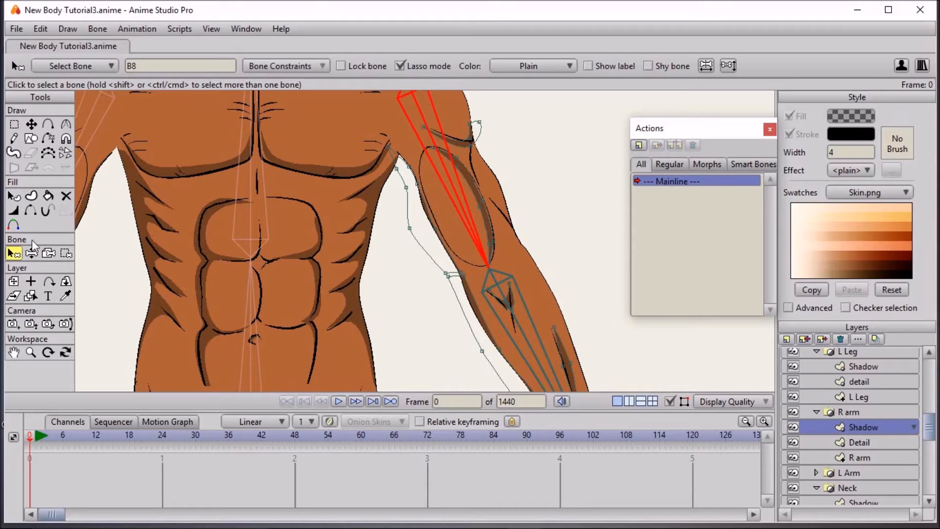
key("g")
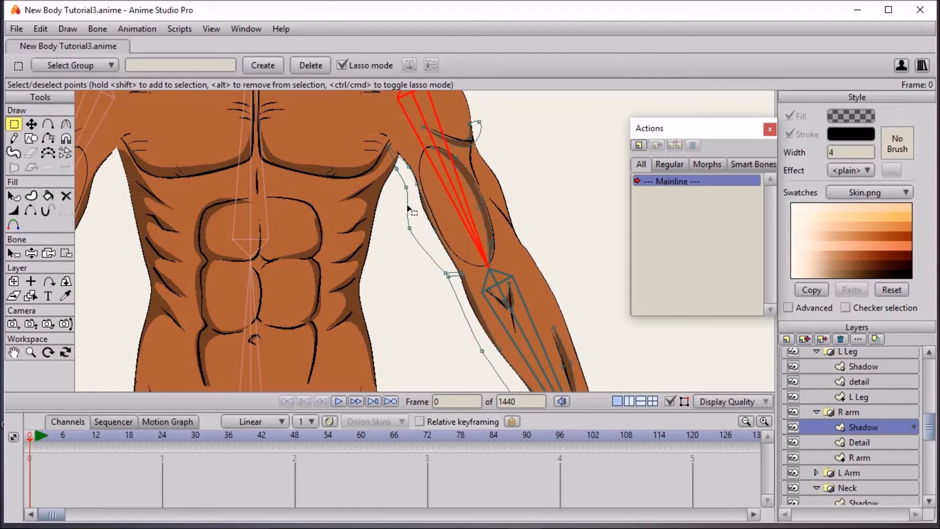
left_click_drag(408, 208, 469, 177)
left_click(475, 136, "shift")
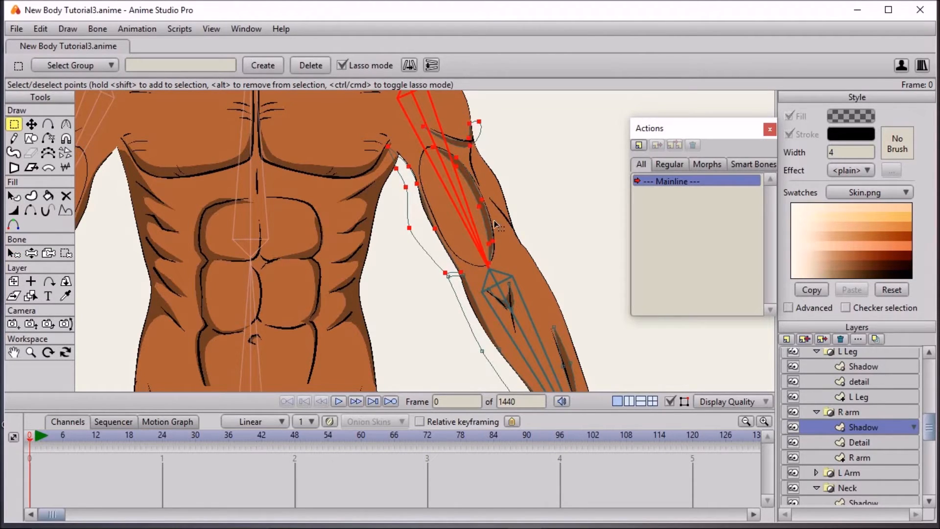
left_click(66, 253)
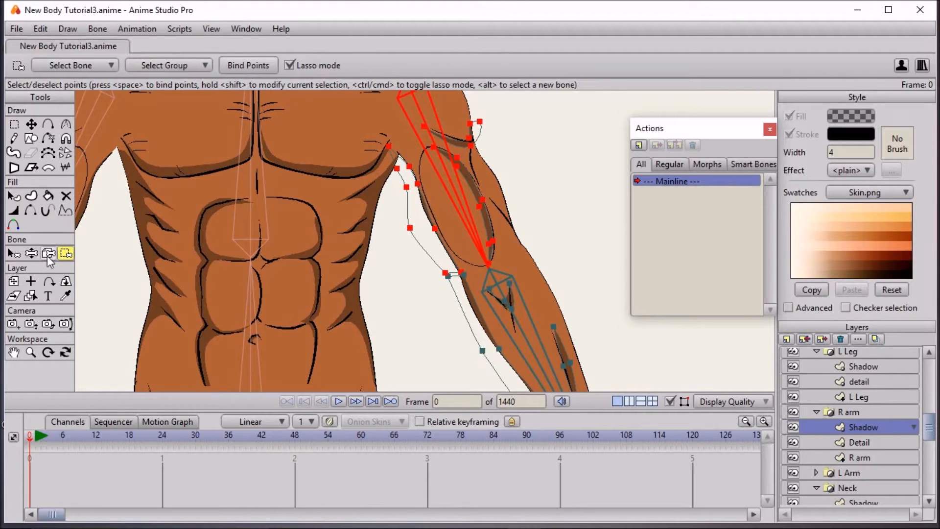
Test the R arm's shadow deformation by raising the forearm bone with Manipulate Bones, then return to the rest pose
left_click(31, 253)
scroll(287, 251, "down", 3)
left_click_drag(496, 323, 627, 294)
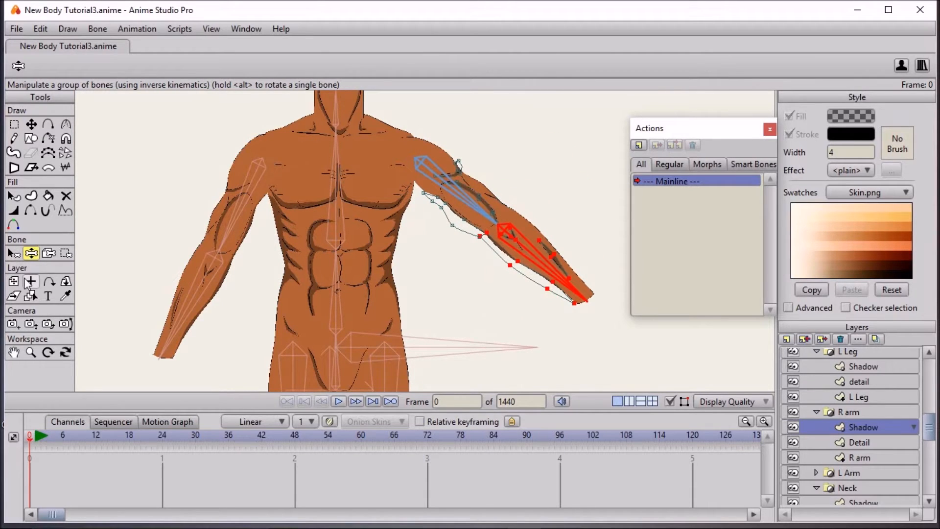
left_click(13, 253)
scroll(393, 188, "down", 3)
scroll(395, 252, "up", 4)
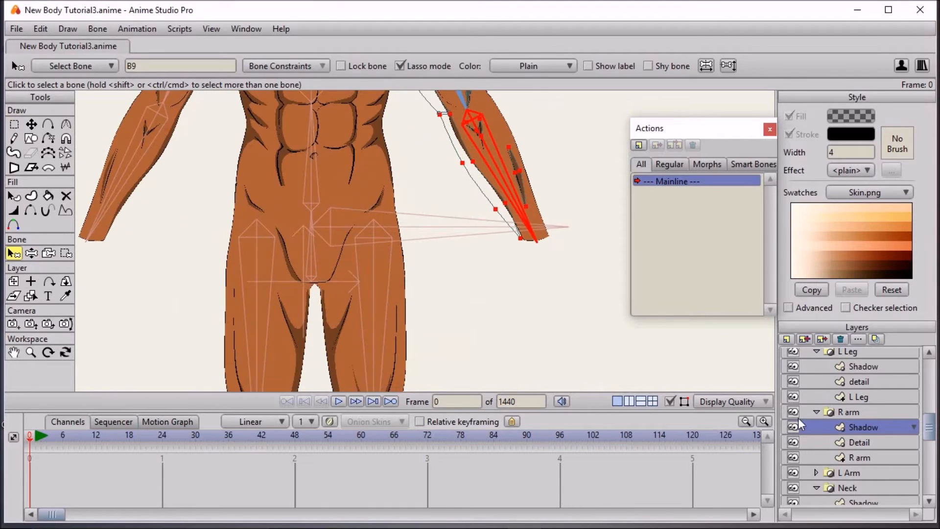
Collapse the R arm and Neck groups, then expand the Hip group and select its Hip layer
left_click(817, 413)
scroll(818, 414, "down", 2)
left_click(816, 419)
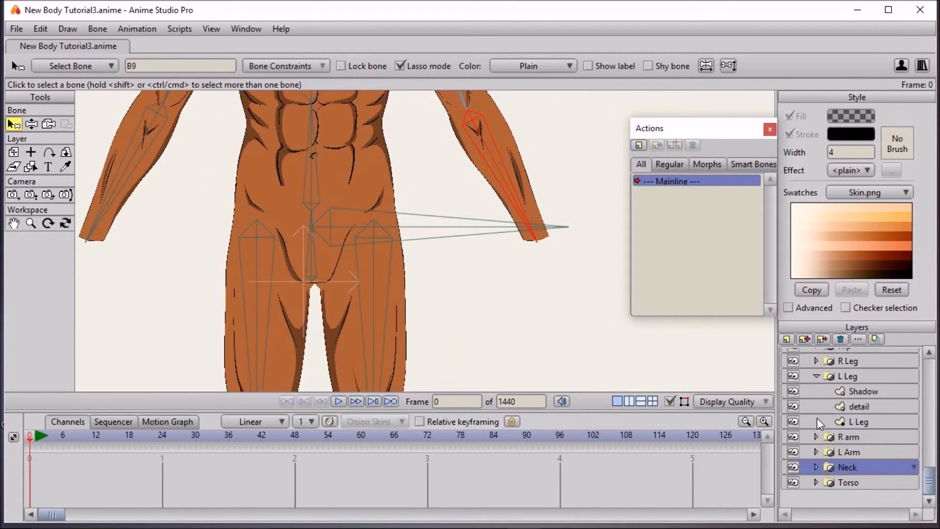
scroll(827, 417, "up", 3)
left_click(816, 386)
left_click(871, 431)
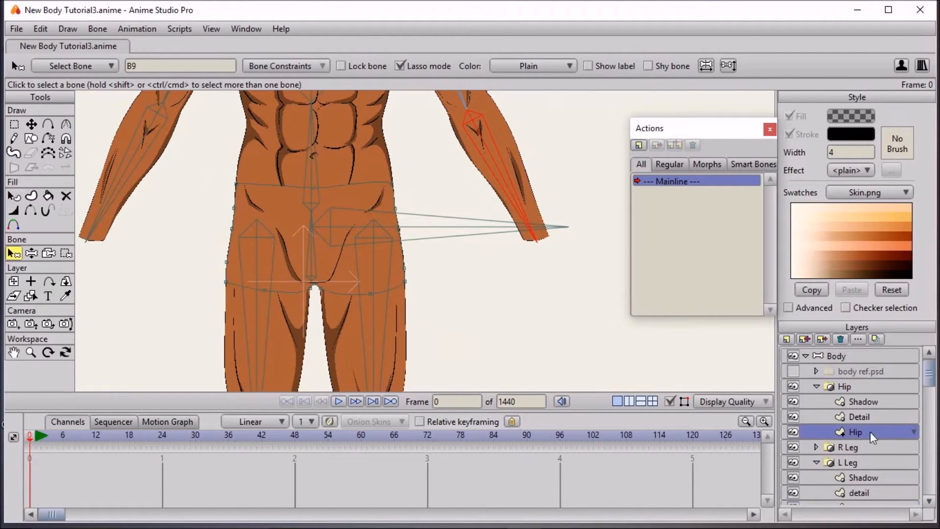
Hide the outline edges along both outer sides of the Hip shape with the Hide Edge tool
left_click(31, 211)
scroll(209, 214, "up", 5)
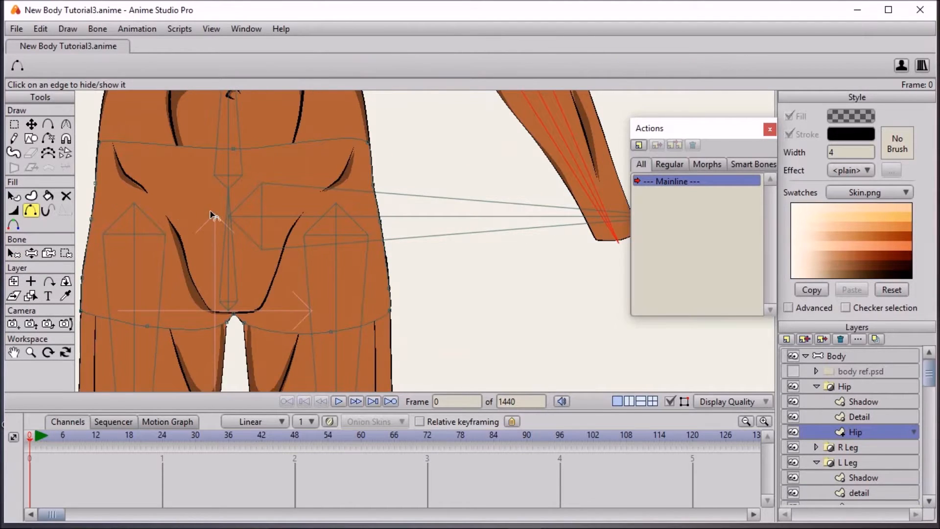
left_click_drag(354, 177, 406, 226)
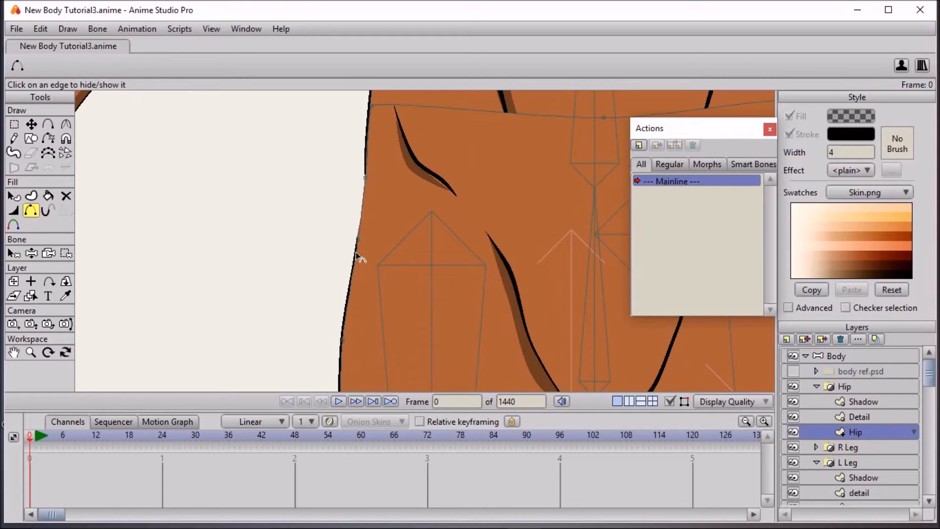
left_click_drag(353, 323, 51, 310)
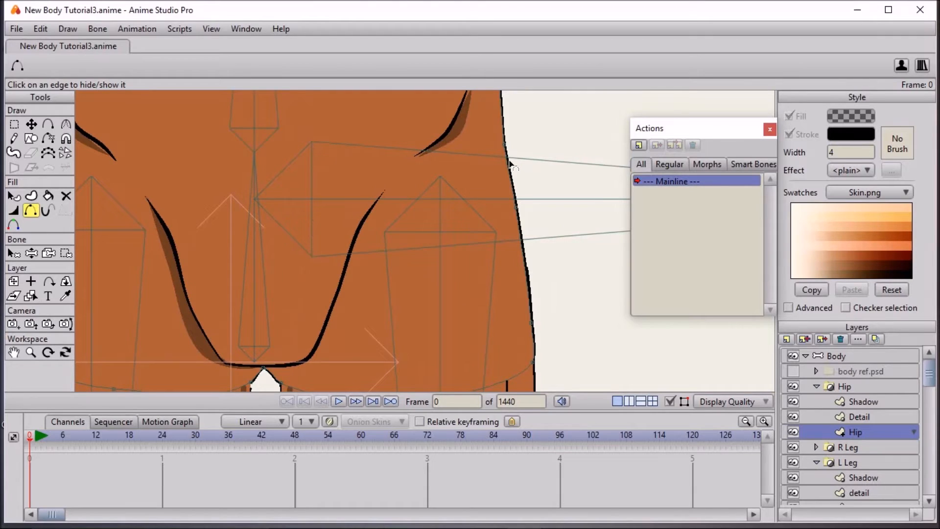
left_click(520, 230)
left_click(514, 177)
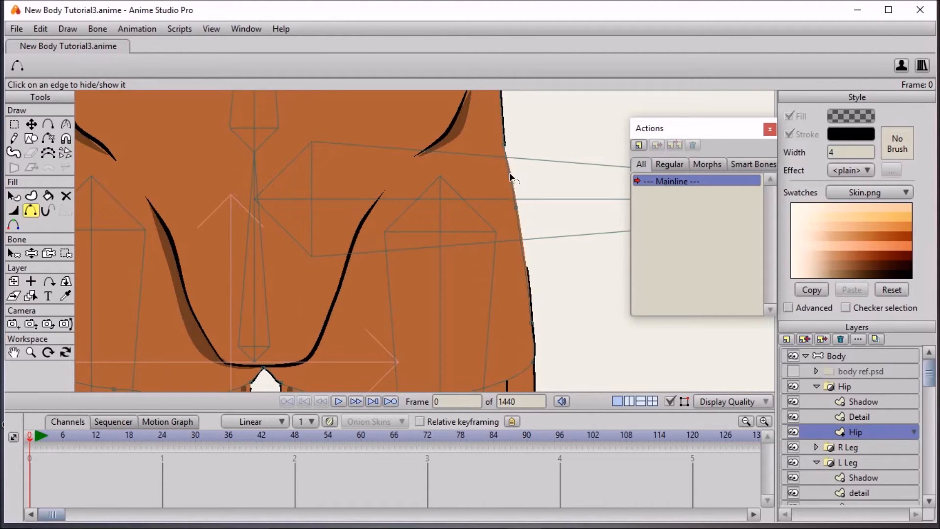
left_click(530, 307)
left_click(529, 272)
left_click(533, 345)
scroll(535, 332, "down", 4)
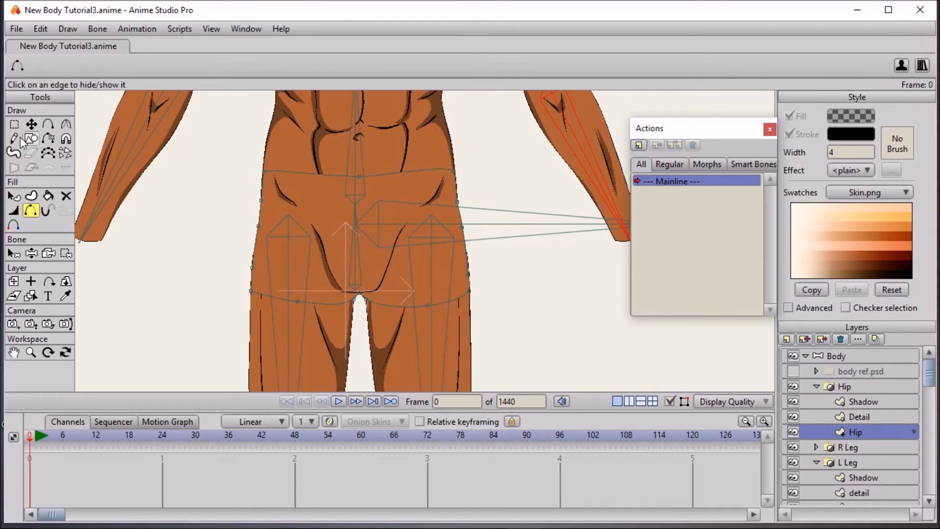
Move the Hip shape's lower outer corner points slightly up and adjust the bottom curve point over the L Leg
left_click(31, 124)
scroll(404, 209, "down", 3)
scroll(404, 208, "up", 5)
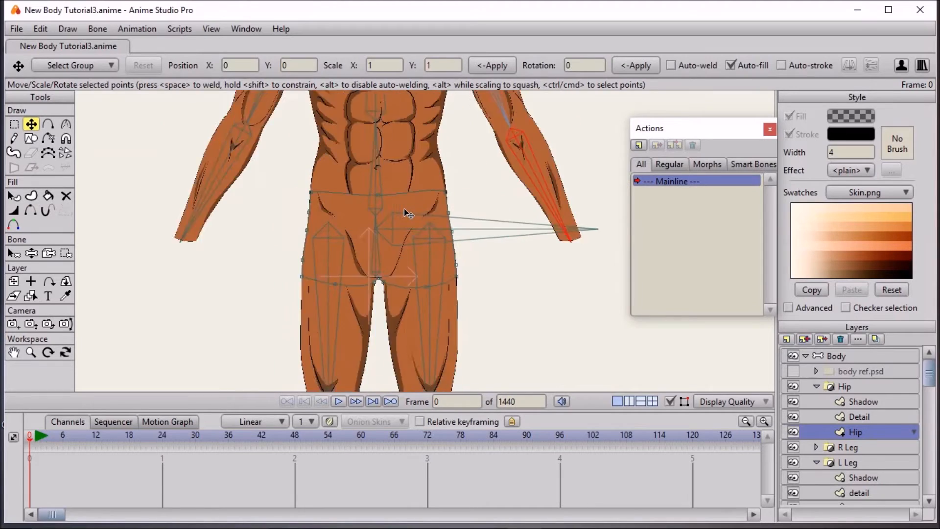
scroll(409, 226, "up", 1)
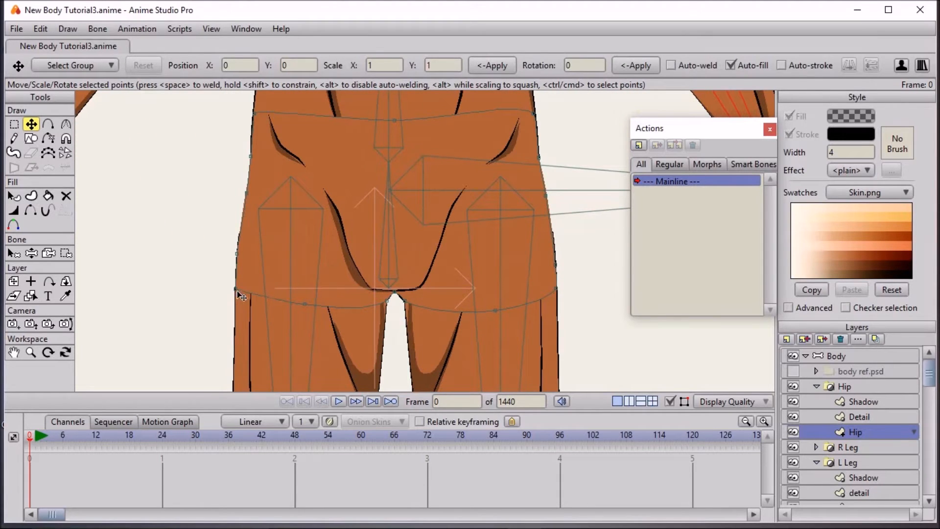
left_click_drag(236, 284, 297, 317)
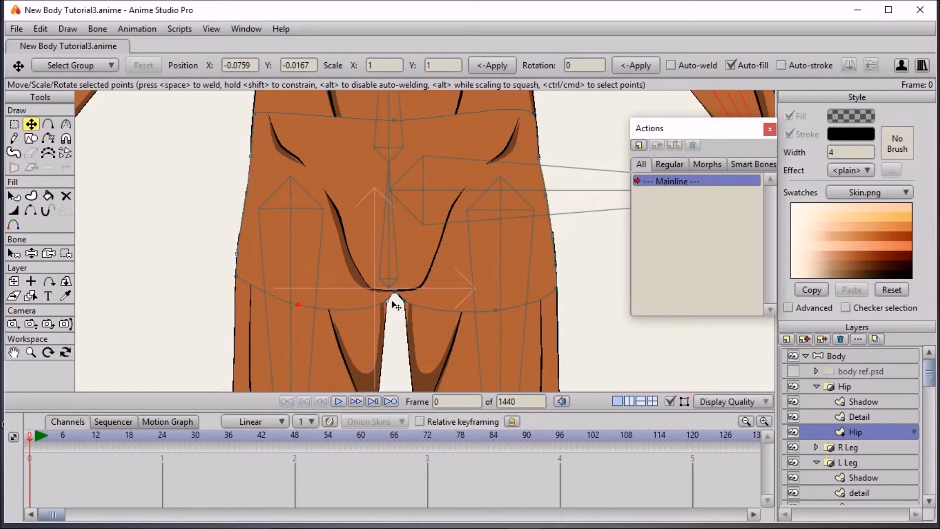
left_click(556, 283)
scroll(485, 313, "down", 5)
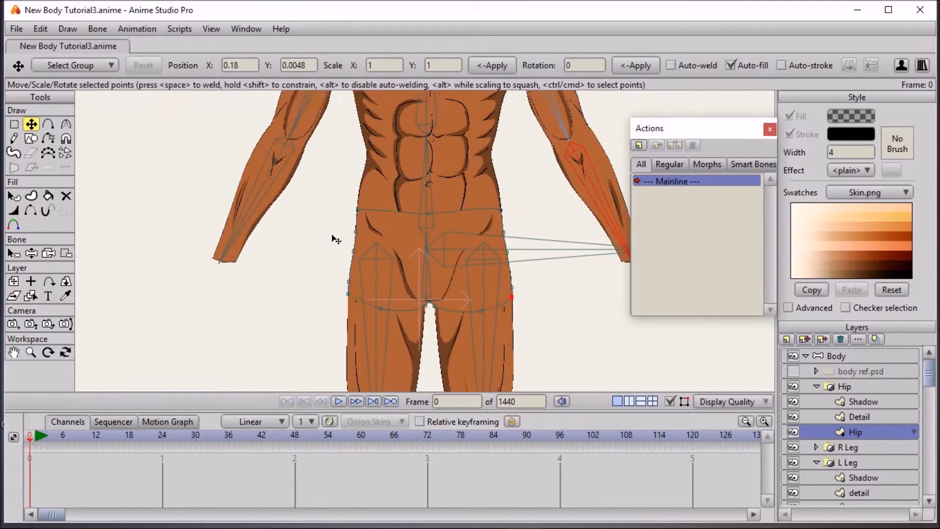
Test the hip joint by swinging thigh bone B10 outward and back with Manipulate Bones, then return to the rest pose
scroll(336, 239, "down", 2)
left_click(31, 253)
scroll(216, 273, "down", 2)
left_click_drag(401, 327, 307, 252)
scroll(337, 235, "up", 2)
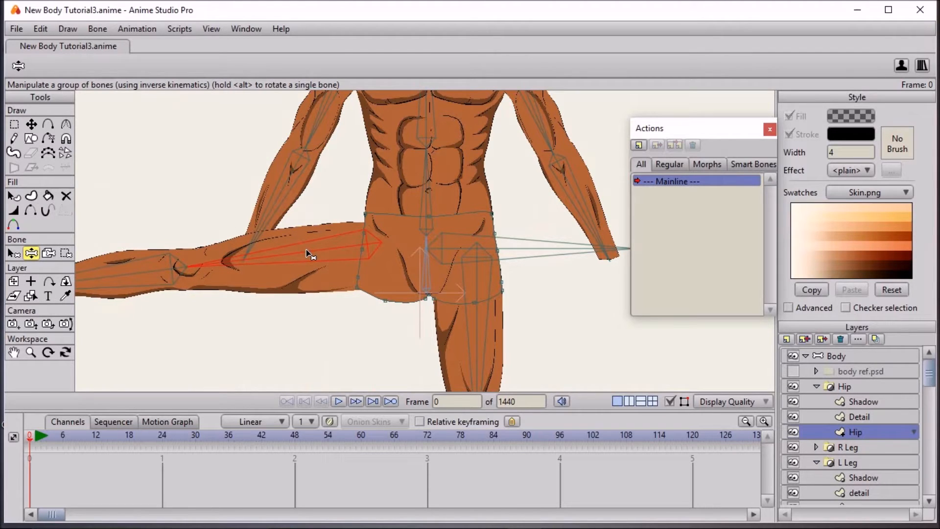
left_click_drag(308, 254, 301, 364)
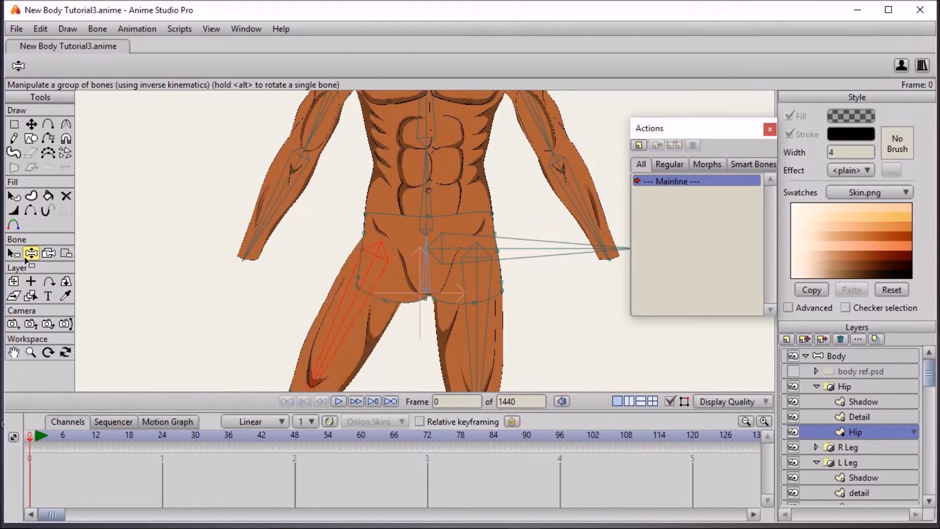
left_click(14, 253)
Test the L Arm's elbow bend by swinging forearm bone B7 inward toward the hip with Manipulate Bones
scroll(288, 242, "down", 3)
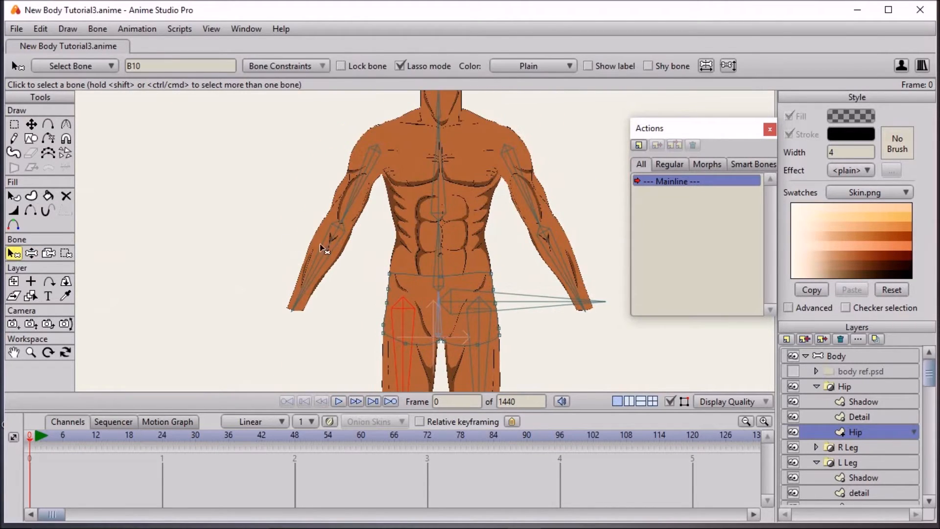
left_click(31, 253)
scroll(334, 211, "up", 2)
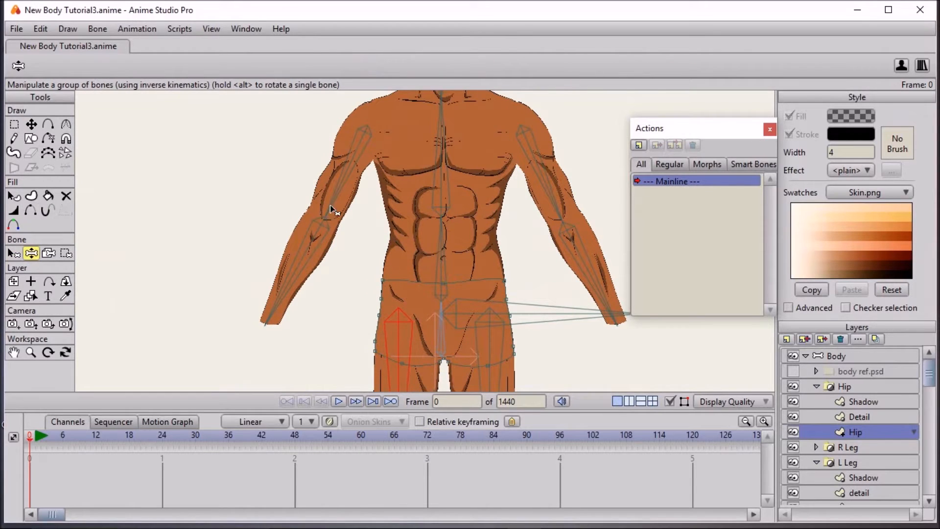
left_click_drag(293, 273, 342, 300)
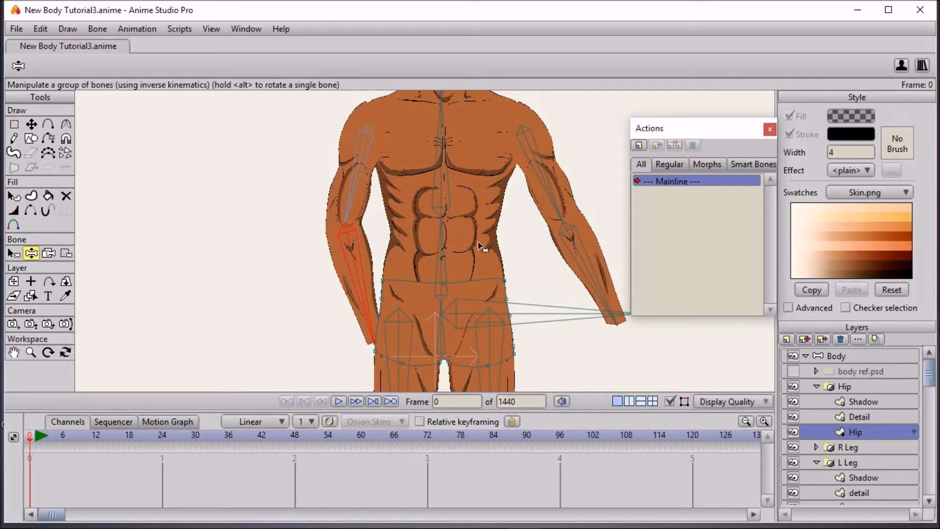
left_click(14, 253)
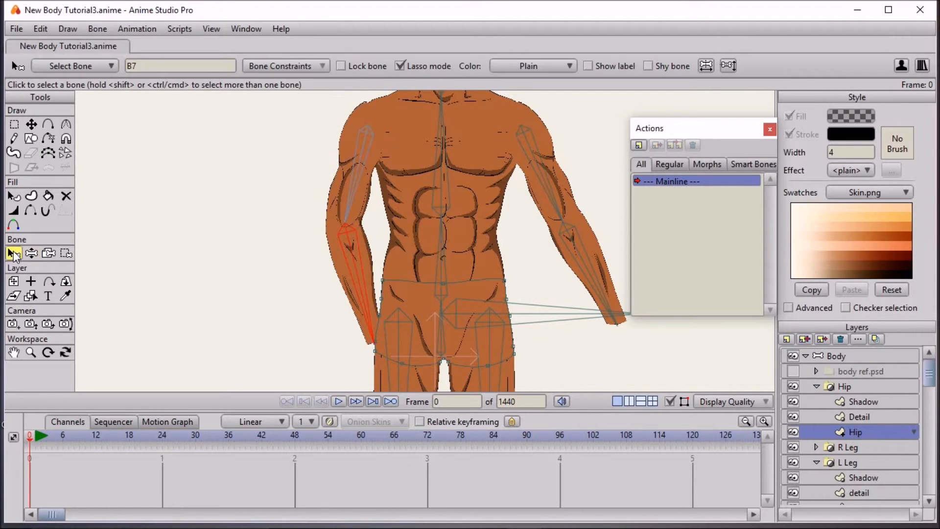
Select the Body bone layer and rename its neck bone as Neck
scroll(406, 274, "down", 3)
left_click(847, 356)
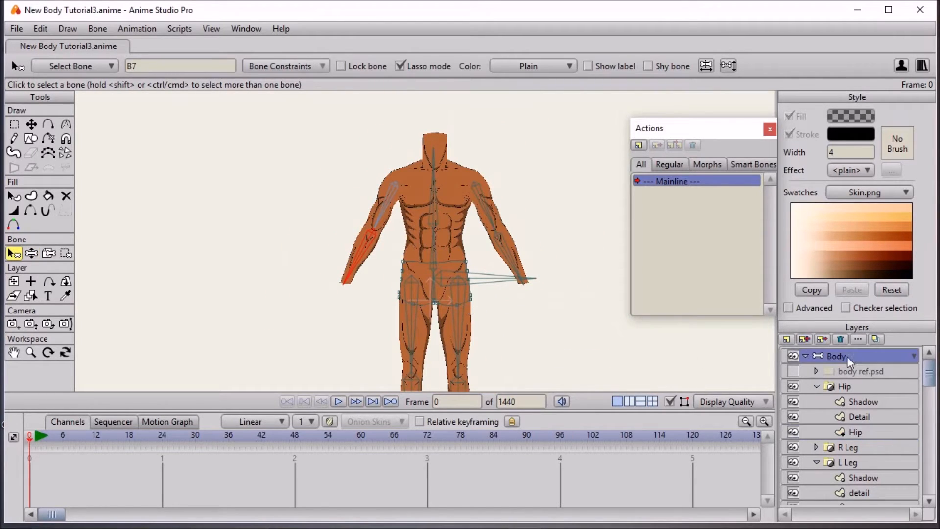
scroll(424, 207, "down", 2)
scroll(424, 206, "up", 1)
scroll(415, 187, "up", 3)
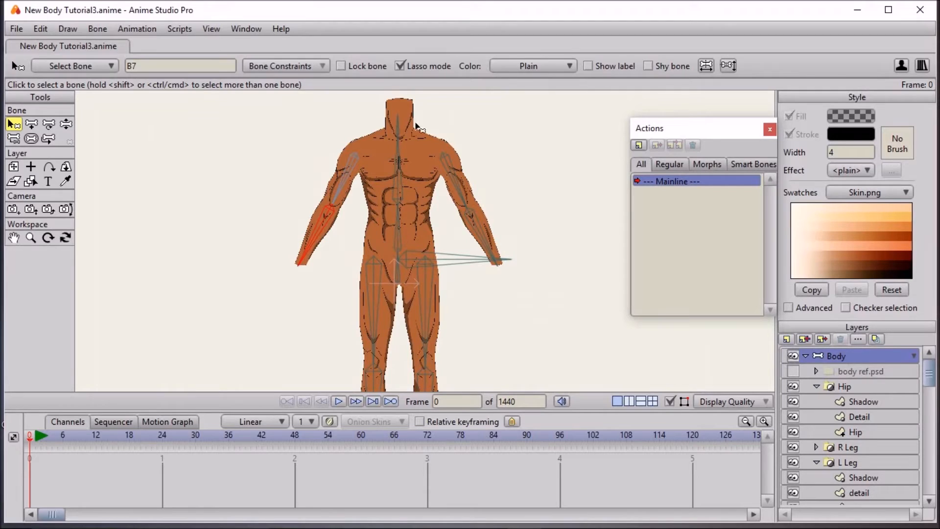
left_click(399, 129)
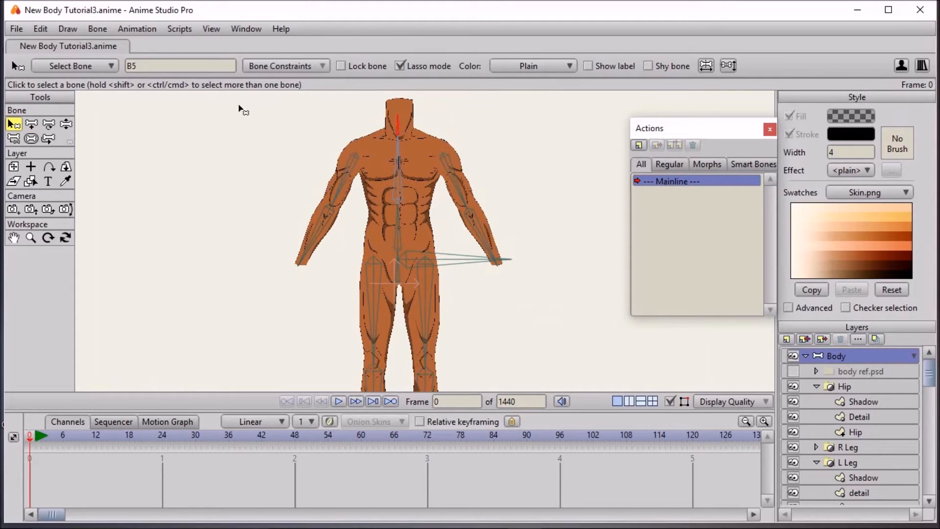
double_click(164, 68)
type("Neck")
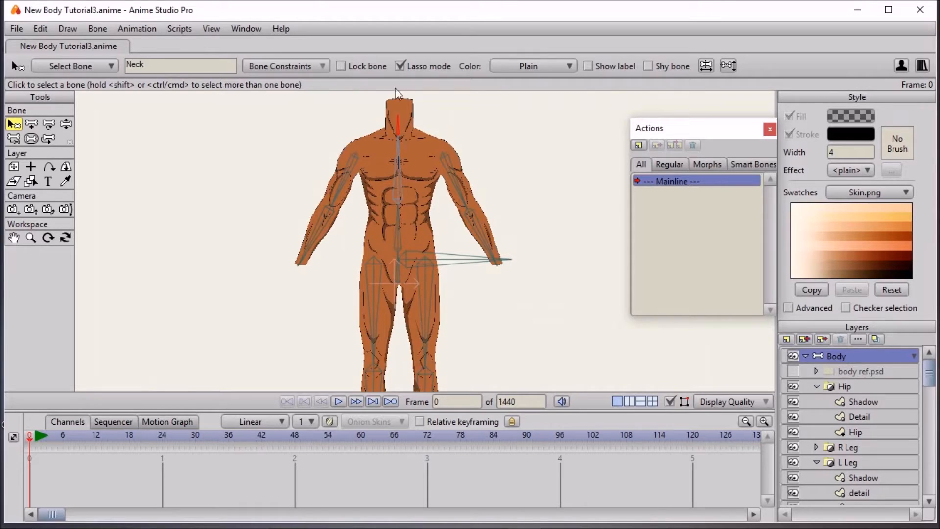
Rename the three spine bones below the neck, from upper to lower, as Chest, Torso and Hip
left_click(401, 171)
left_click_drag(147, 65, 118, 67)
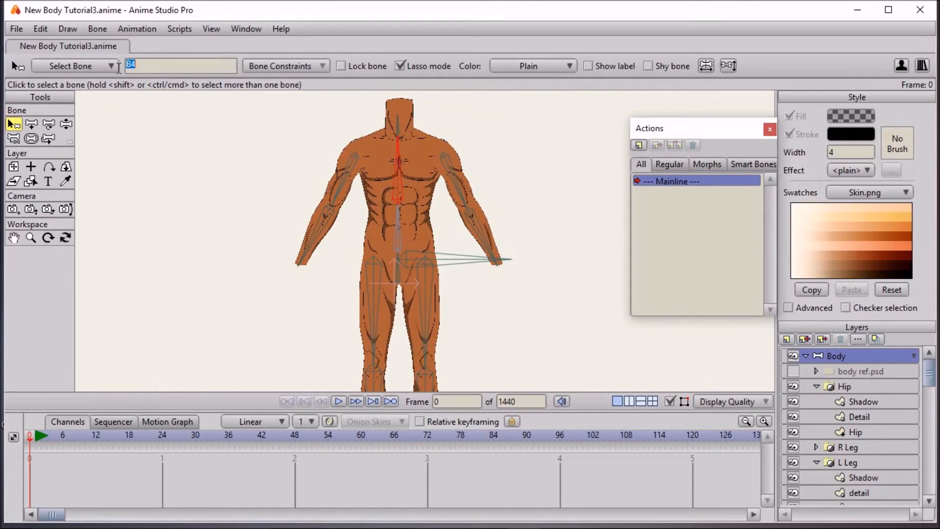
type("Chest")
left_click(398, 231)
left_click_drag(147, 66, 117, 65)
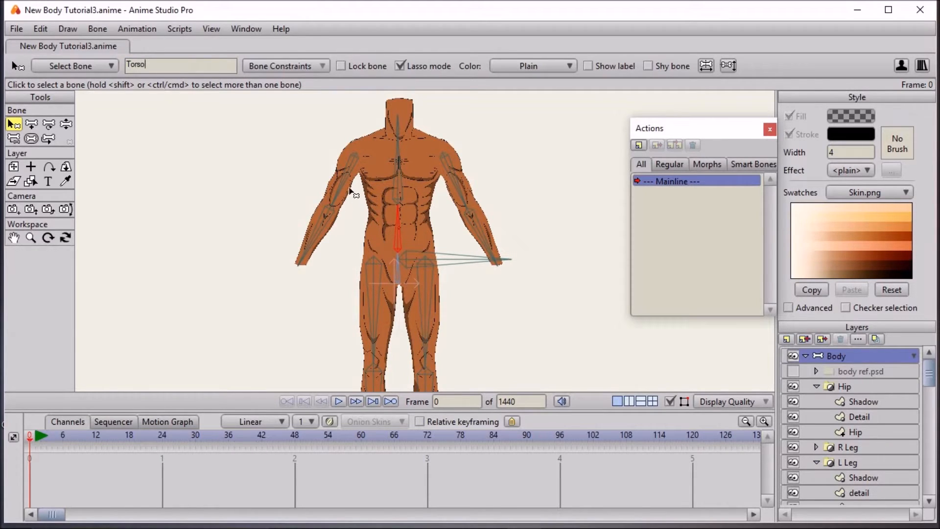
left_click(399, 275)
left_click_drag(225, 68, 101, 63)
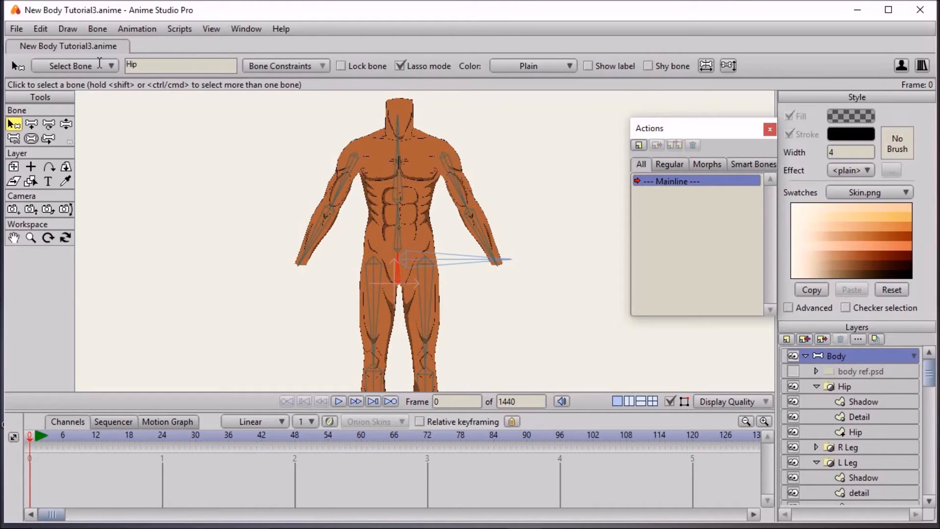
Try naming the two upper arm bones R Forearm and L Forearm
left_click(348, 176)
left_click_drag(147, 65, 130, 65)
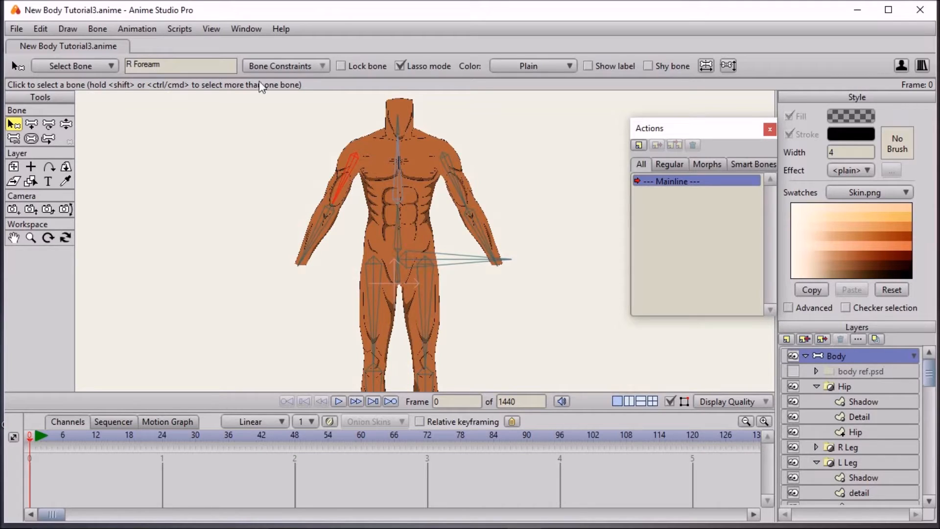
left_click(445, 165)
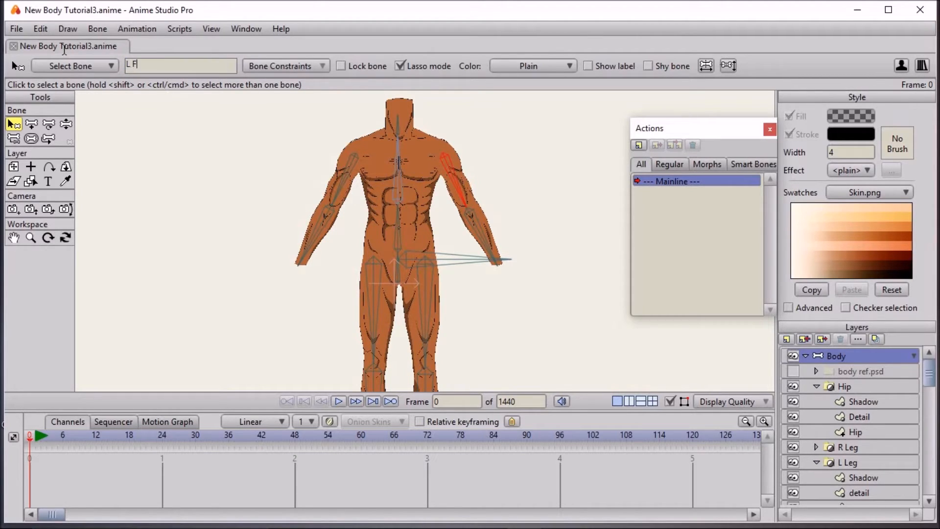
type("L Foream")
left_click(322, 220)
left_click_drag(139, 70, 113, 65)
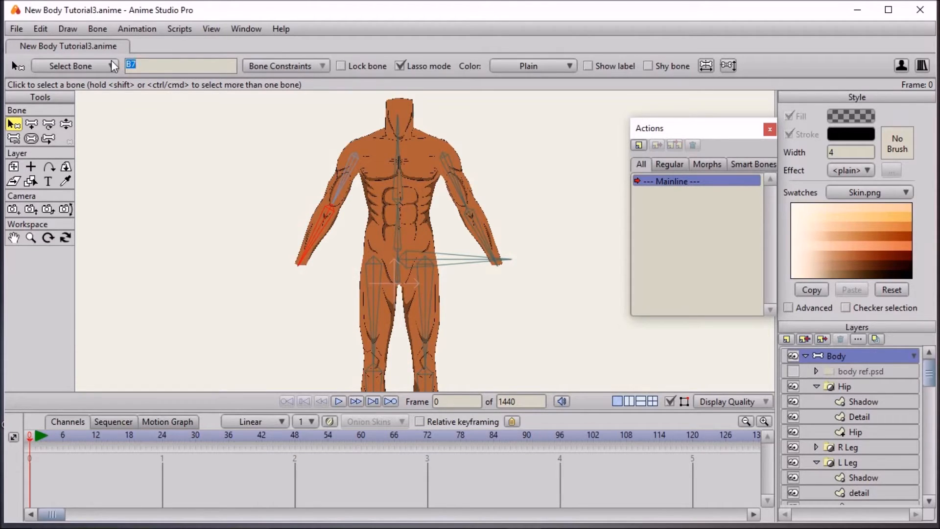
Rename the character's right upper arm bone as R Bicep and its lower arm bone B7 as R Forearm
left_click(352, 177)
left_click(174, 64)
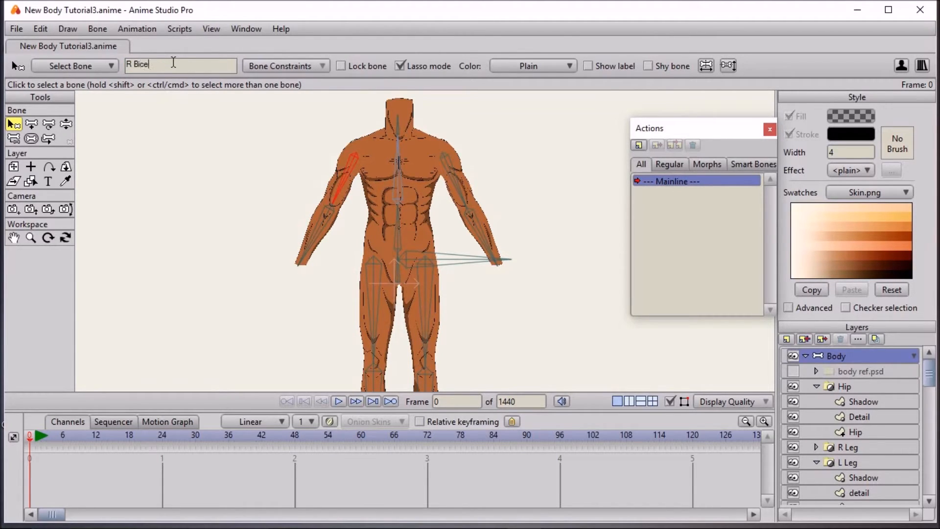
left_click(330, 215)
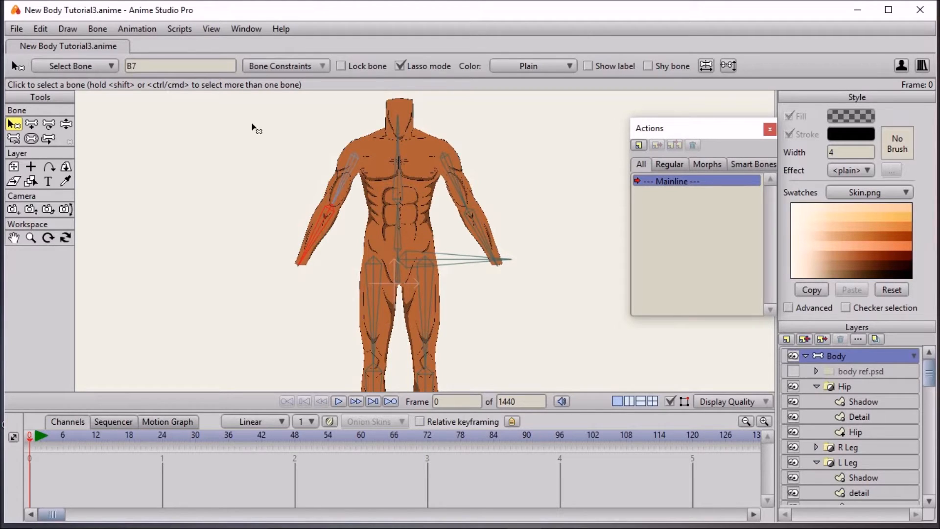
left_click(167, 70)
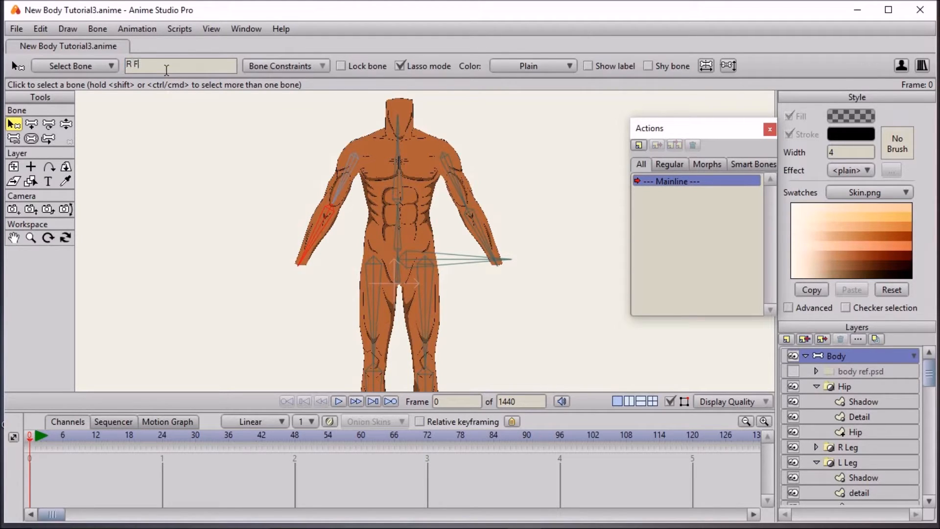
type("R Forearm")
Rename the opposite upper arm bone as L Bicep and its lower arm bone as L forarm
left_click(450, 178)
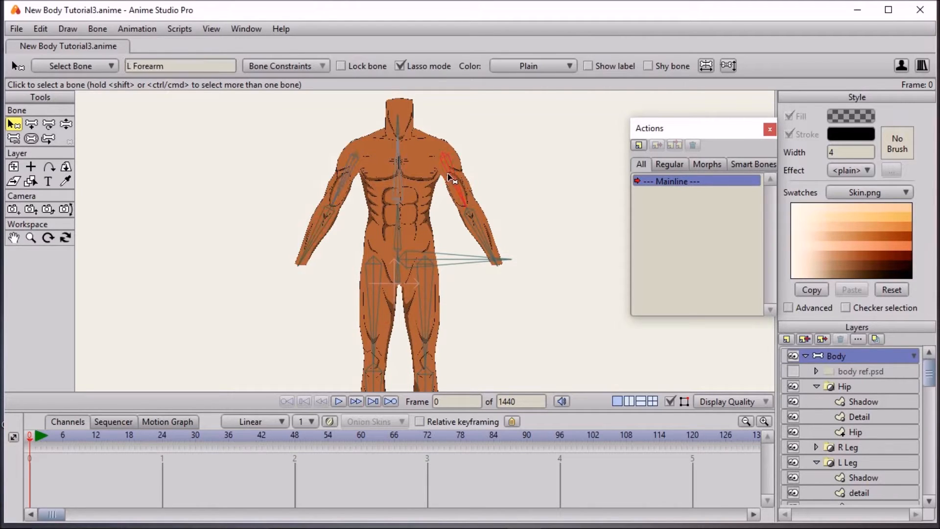
left_click(135, 66)
type("L Bice")
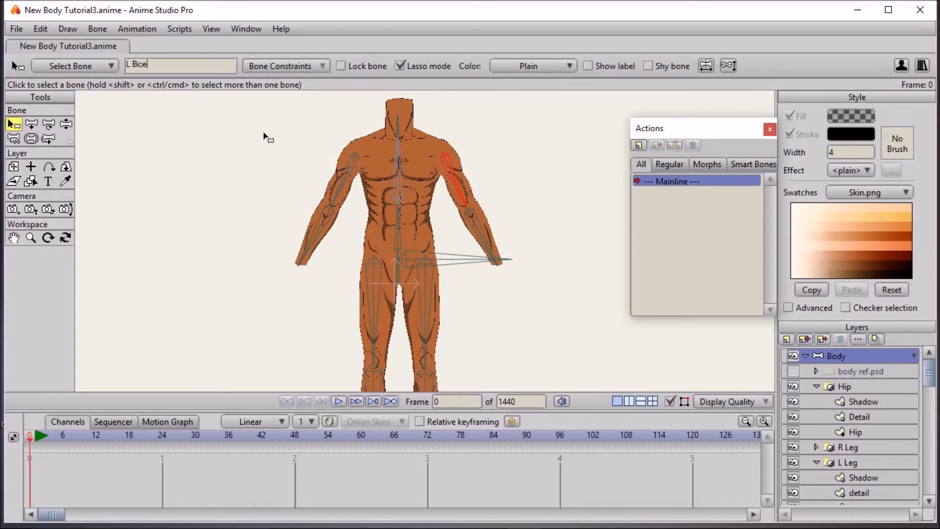
type("p")
left_click(485, 231)
left_click(139, 63)
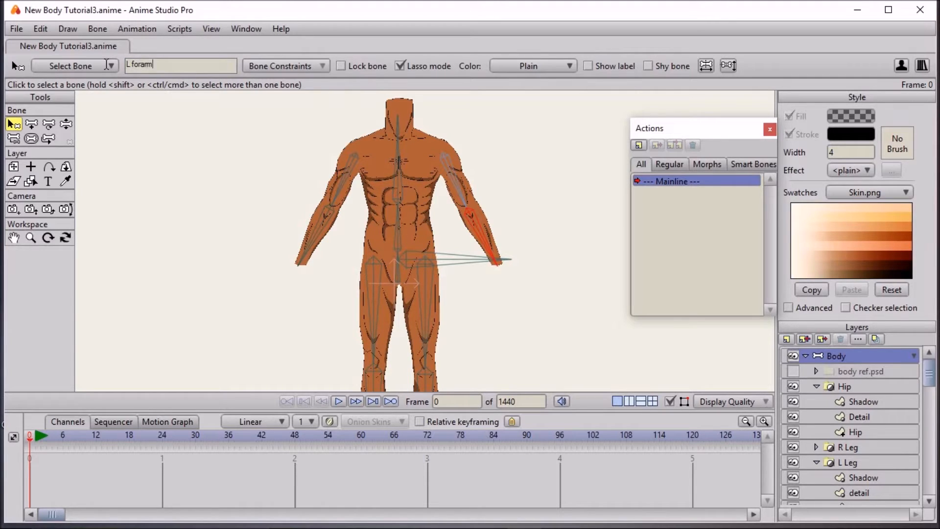
Rename the upper leg bone on the R Forearm side, B10, as R Thigh
left_click(371, 292)
left_click(135, 67)
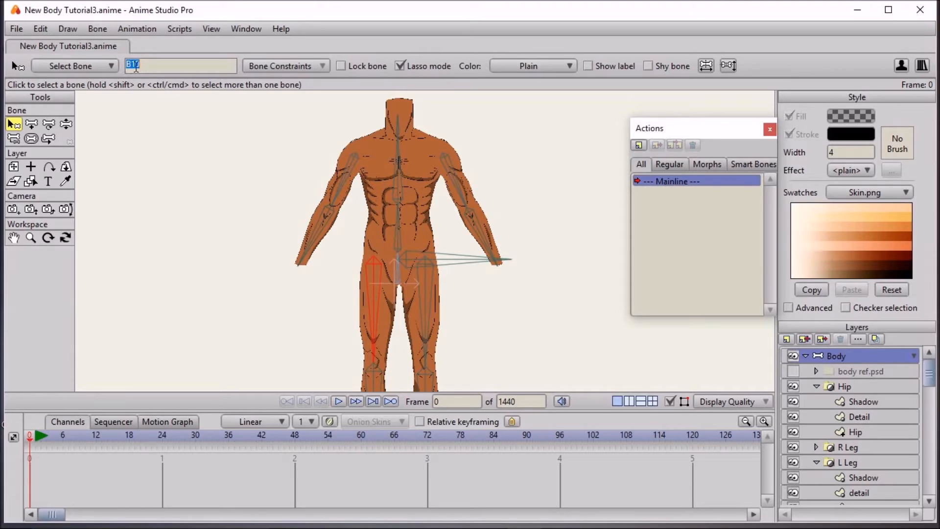
left_click(345, 184)
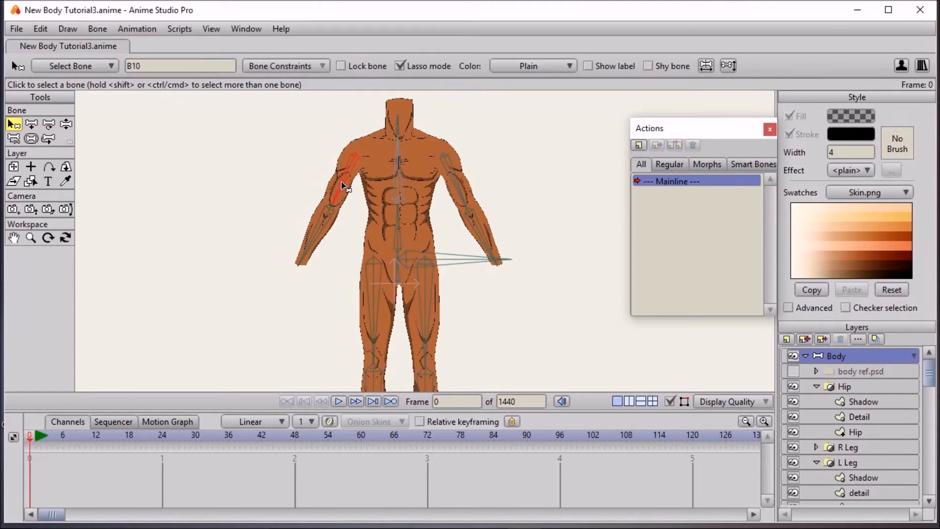
left_click(373, 287)
left_click(122, 62)
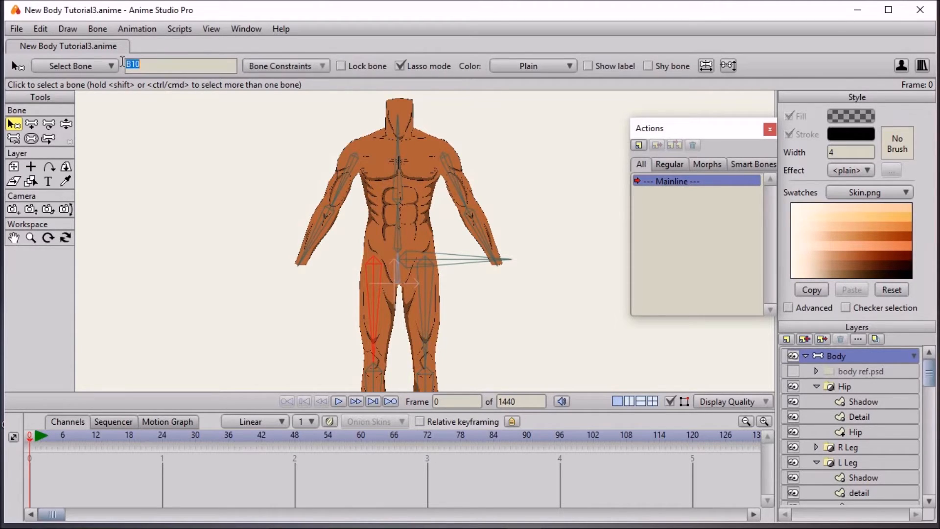
type("R Thigh")
Rename the lower leg bone beneath R Thigh as R Calf
left_click(374, 378)
left_click(128, 63)
type("R Claf")
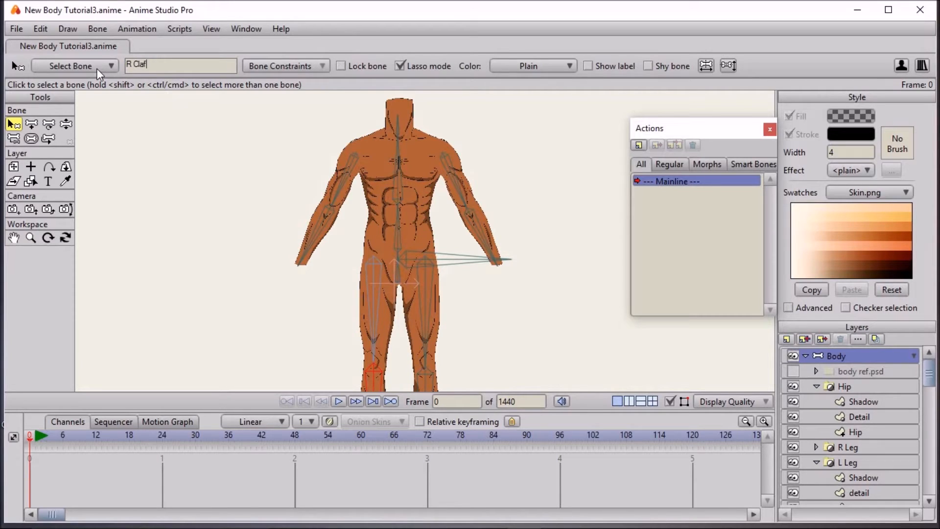
key("BackSpace")
key("BackSpace")
key("BackSpace")
type("alf")
Rename the other leg's upper bone B12 as L Thigh and its lower bone as L calf, then deselect the bones
left_click(431, 300)
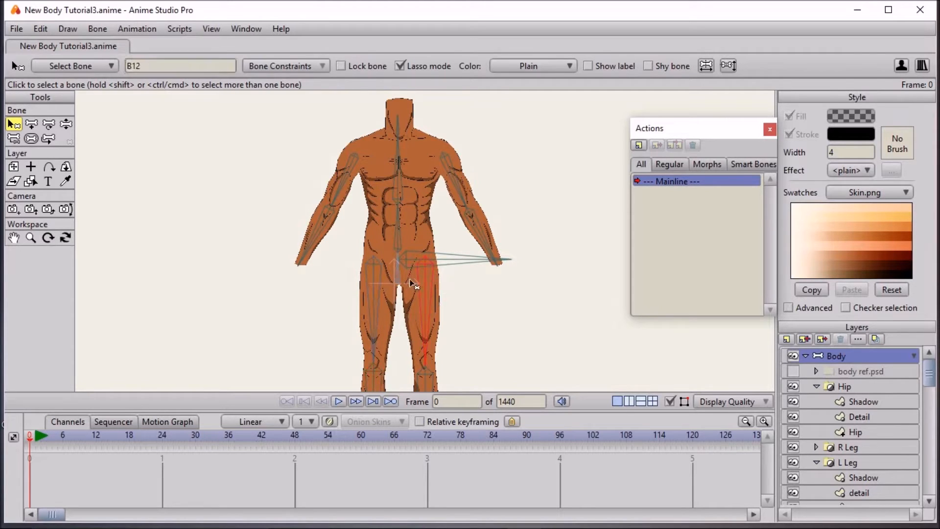
double_click(131, 64)
type("L Thigh")
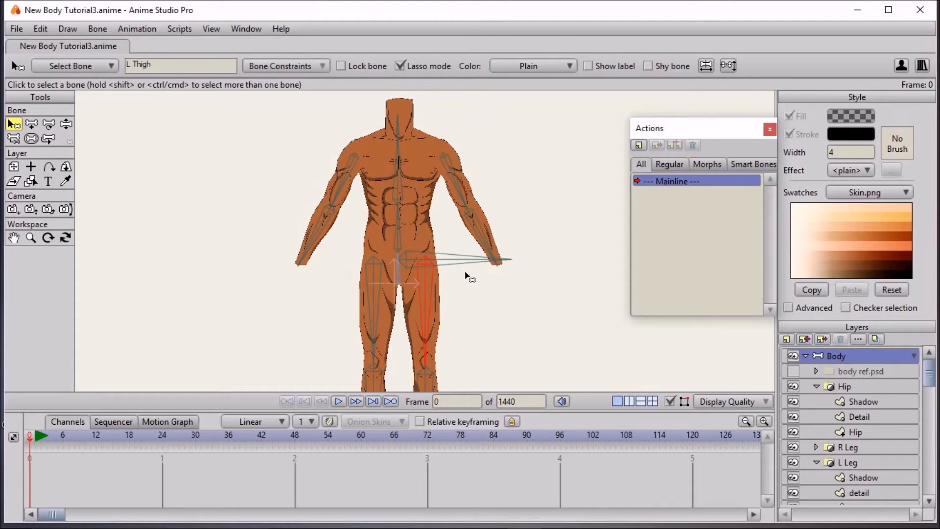
left_click(427, 361)
double_click(147, 66)
type("L calf")
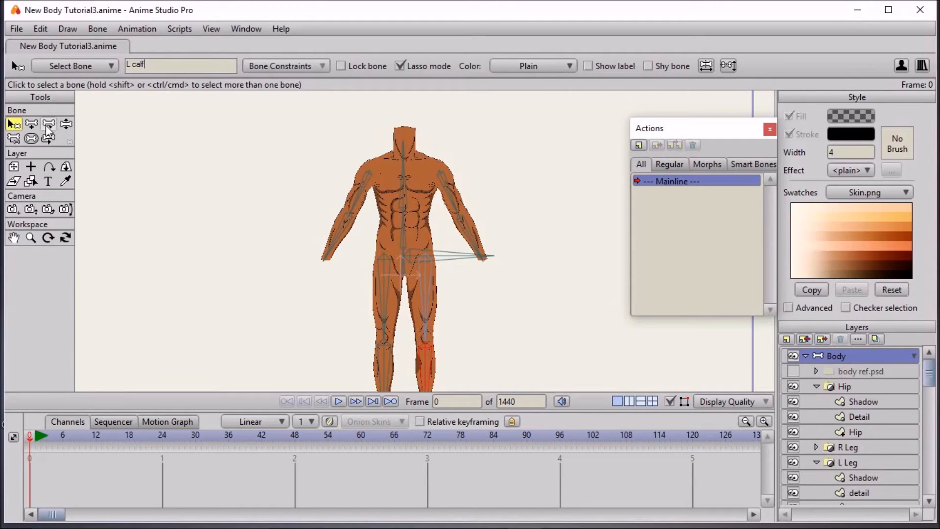
left_click(281, 224)
Test the R Forearm bone by swinging it across the chest and down with Manipulate Bones, then return to the rest pose
scroll(295, 245, "down", 2)
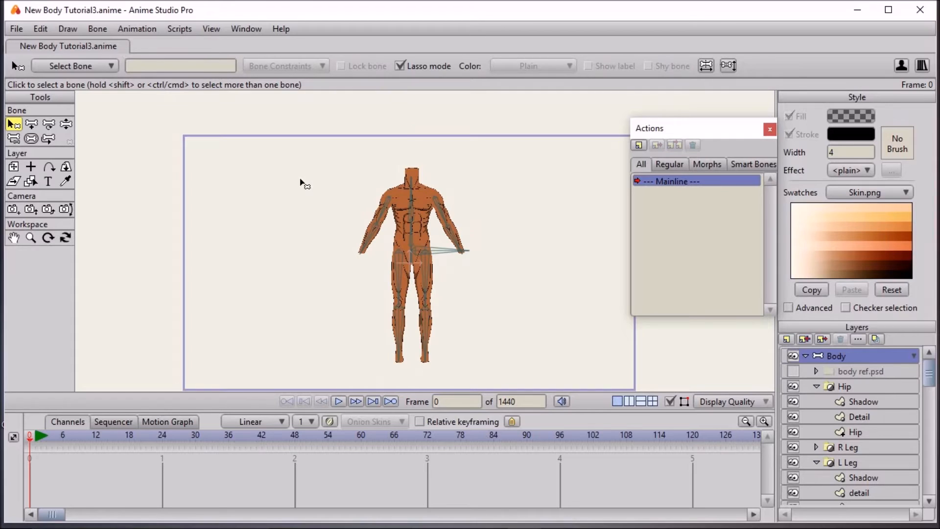
scroll(434, 252, "up", 2)
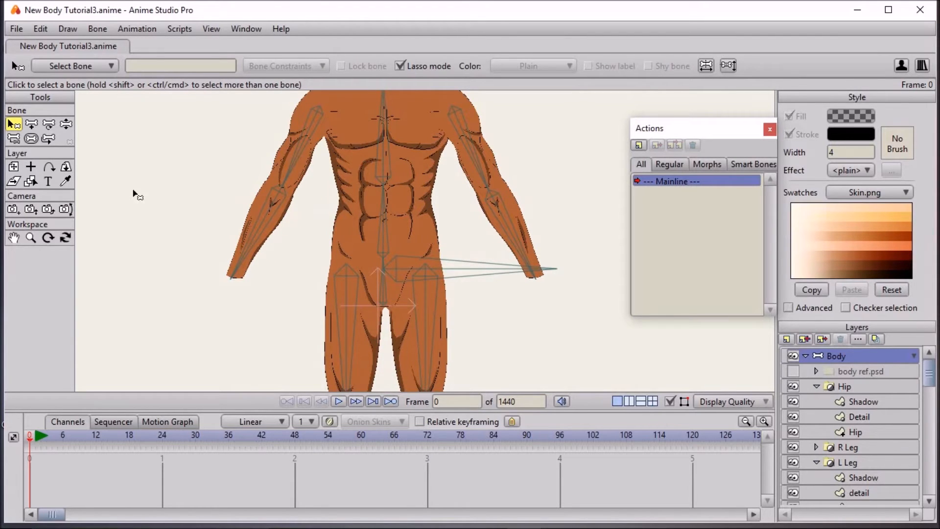
left_click(66, 125)
left_click_drag(237, 267, 284, 294)
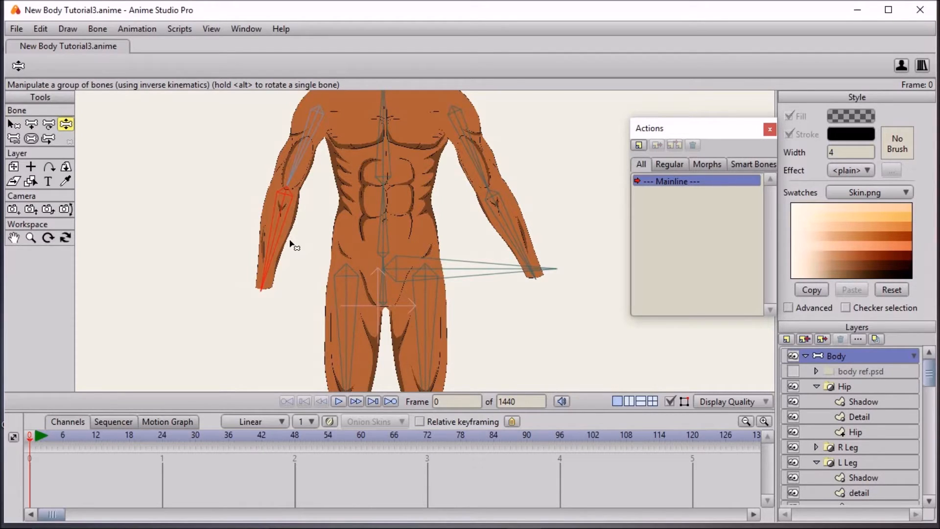
left_click_drag(274, 269, 402, 159)
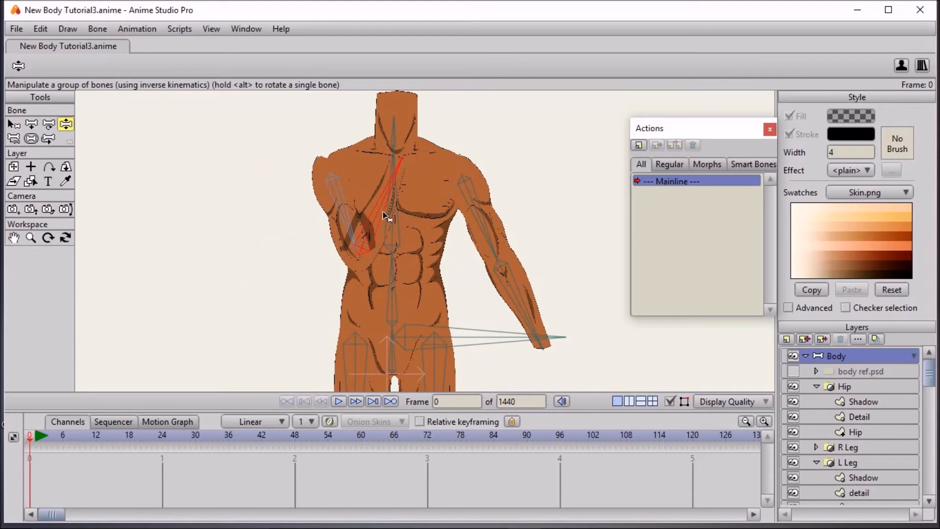
left_click_drag(392, 226, 431, 326)
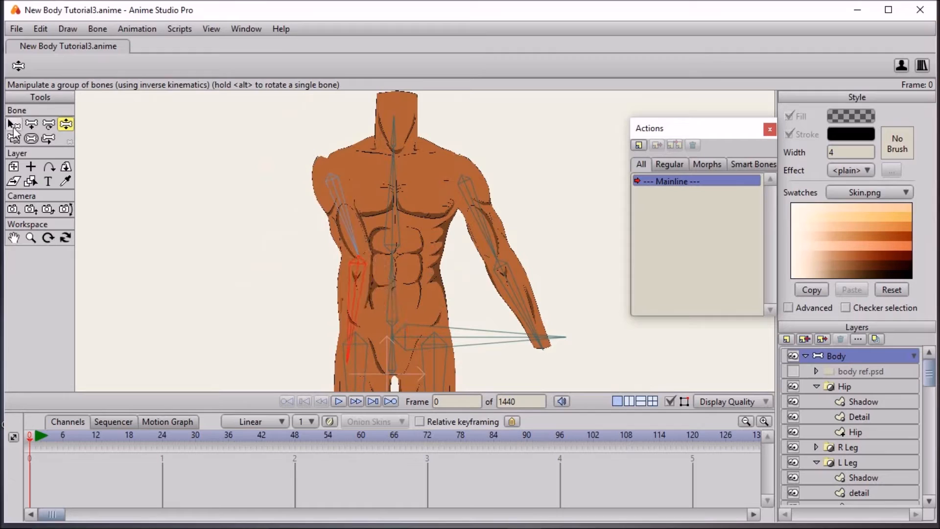
key("b")
scroll(274, 237, "up", 1)
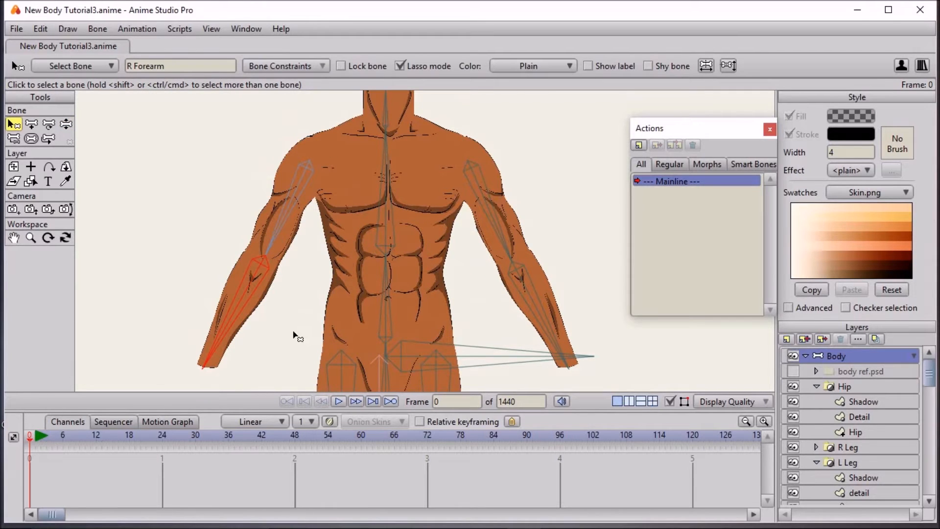
left_click(100, 29)
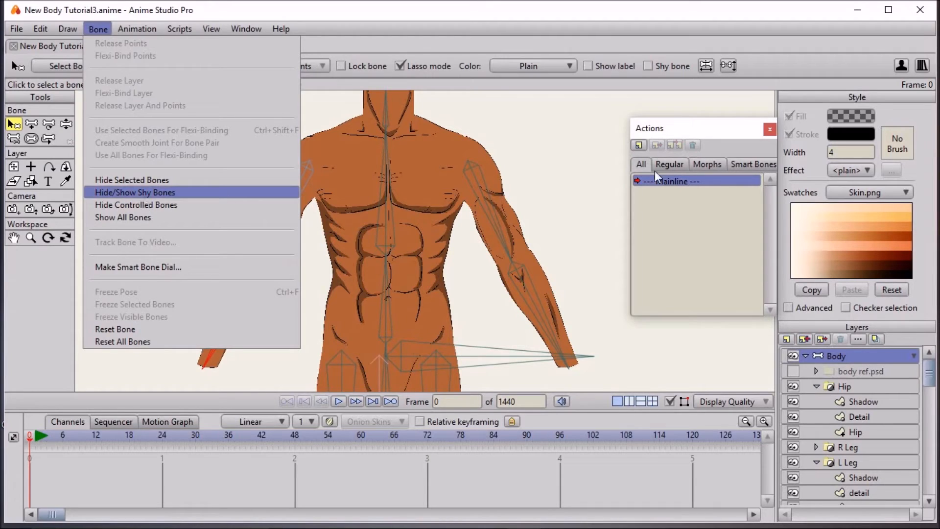
left_click(637, 144)
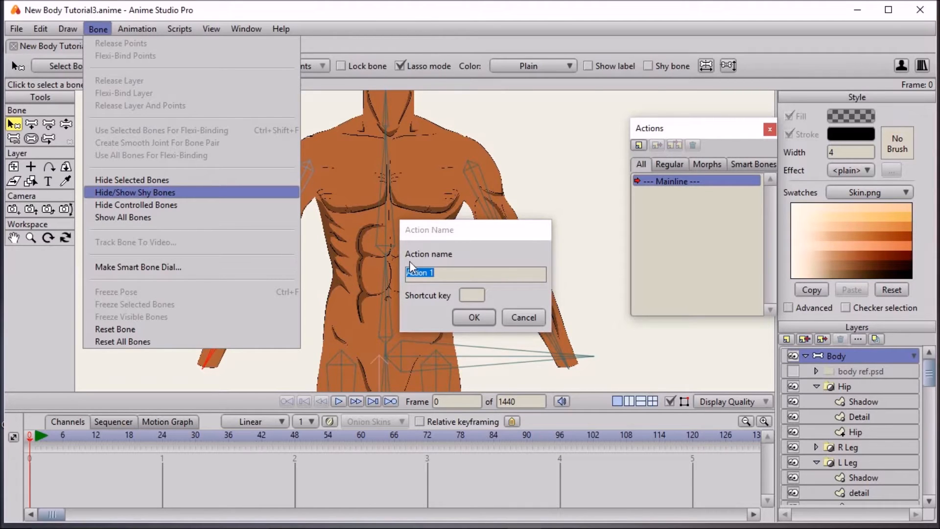
left_click(512, 321)
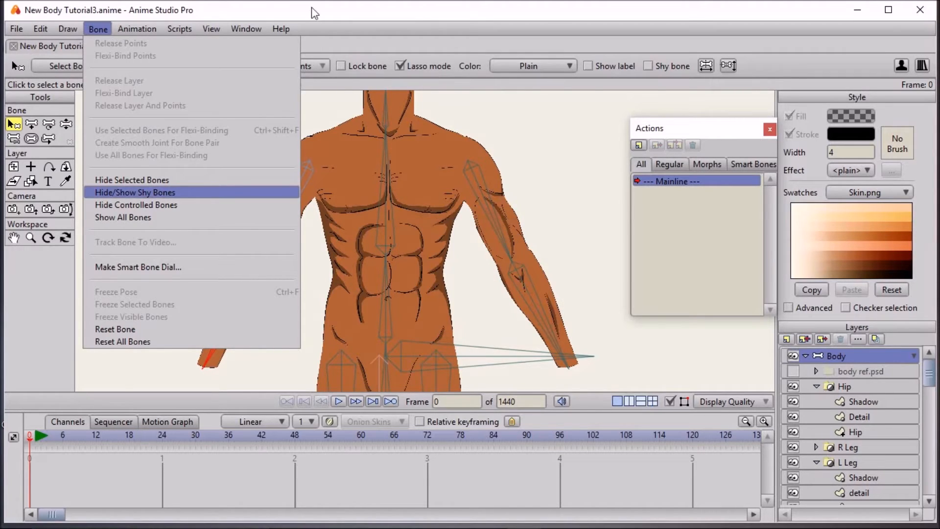
left_click(103, 30)
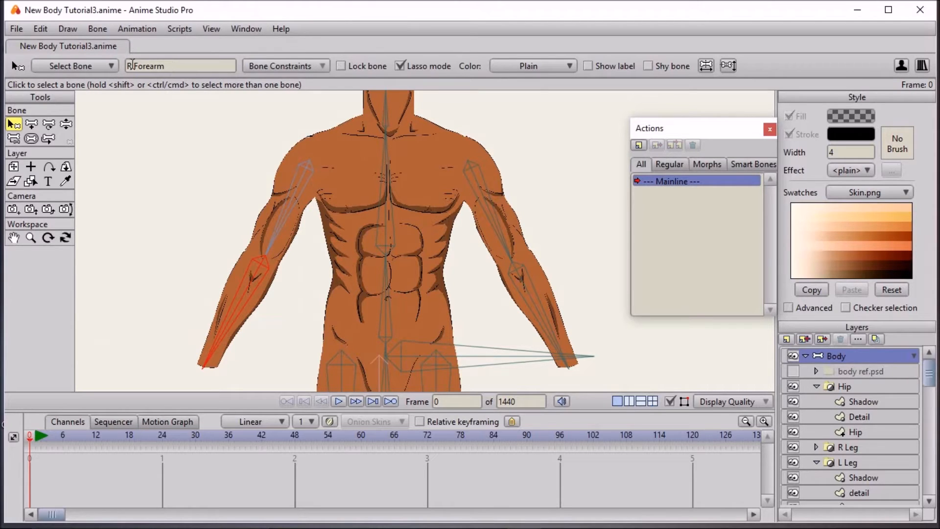
left_click(638, 145)
left_click(525, 317)
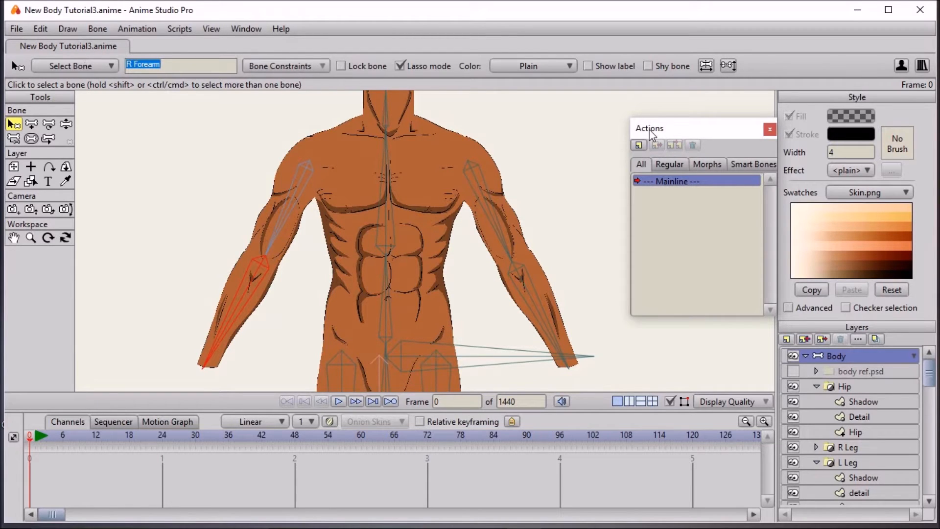
Create a new action named R Forearm for the selected R Forearm bone
left_click(639, 144)
type("R Forearm")
left_click(475, 318)
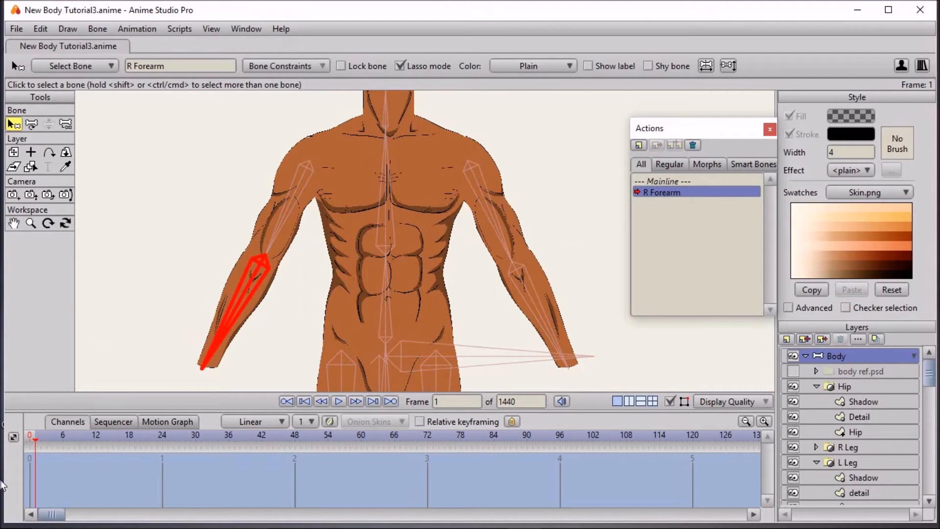
At frame 24 of the R Forearm action, rotate the R Forearm bone up across the chest to an angle of about 516
left_click_drag(35, 439, 163, 439)
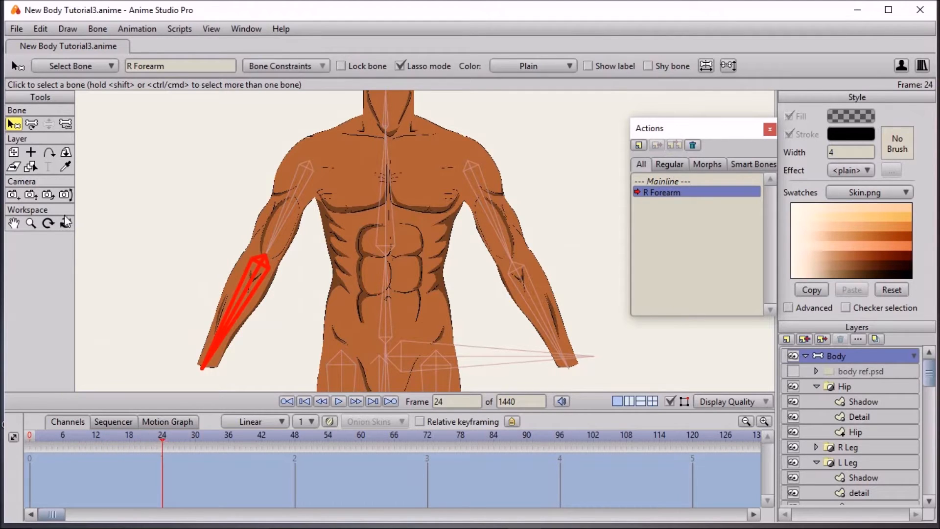
left_click(31, 124)
left_click_drag(220, 363, 328, 149)
left_click_drag(372, 176, 350, 191)
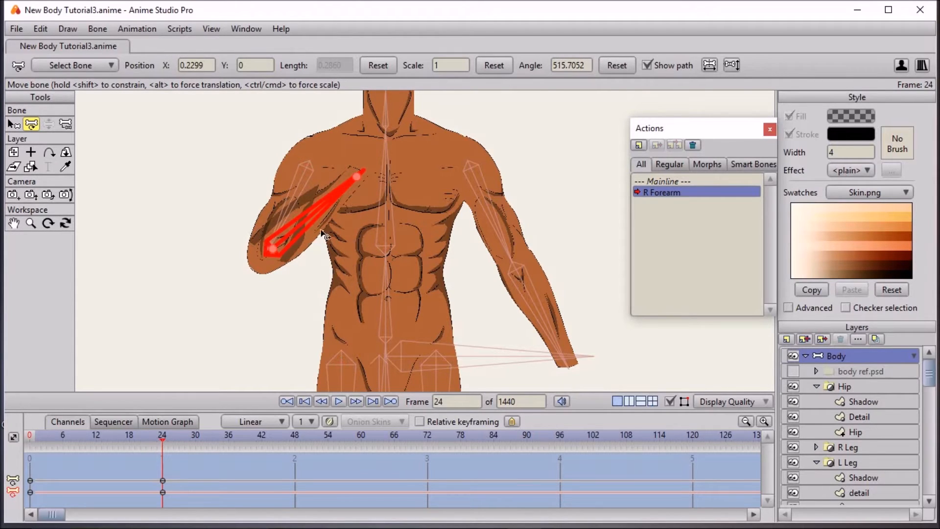
scroll(327, 234, "up", 2)
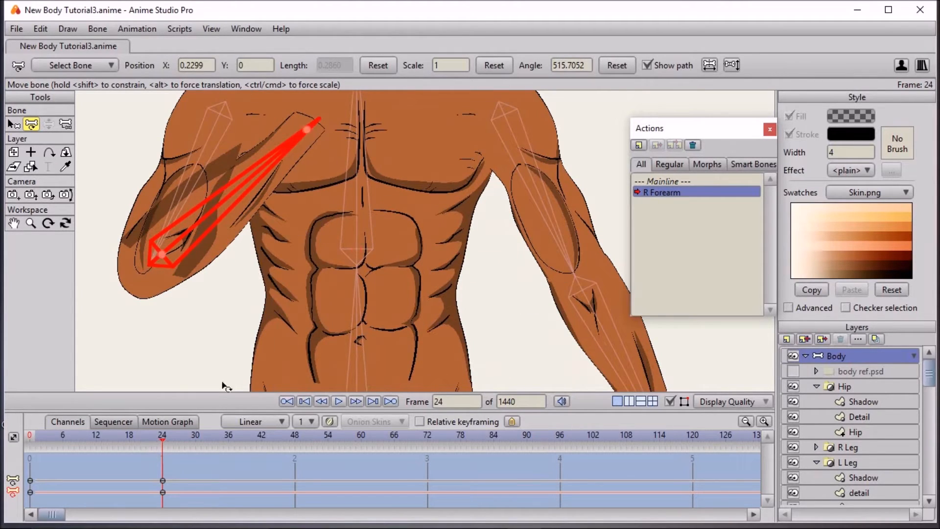
On the LArm layer, move the right bicep outline inward at frame 24 to about X -0.2013, Y 0.3818
mouse_move(164, 443)
left_mouse_down()
mouse_move(51, 441)
mouse_move(155, 436)
mouse_move(87, 419)
mouse_move(169, 430)
mouse_move(72, 429)
mouse_move(162, 430)
left_mouse_up()
scroll(853, 445, "down", 3)
left_click(792, 437)
left_click(793, 437)
left_click(815, 451)
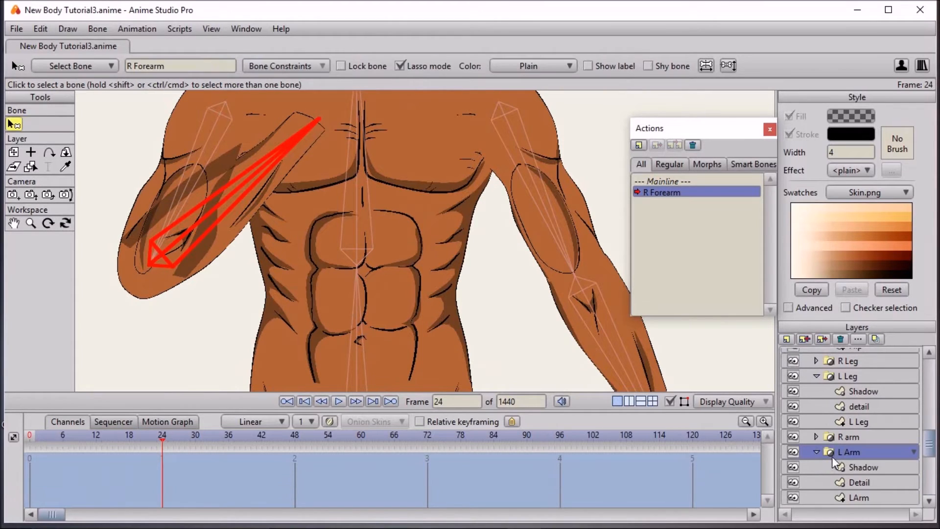
scroll(860, 480, "down", 1)
left_click(859, 477)
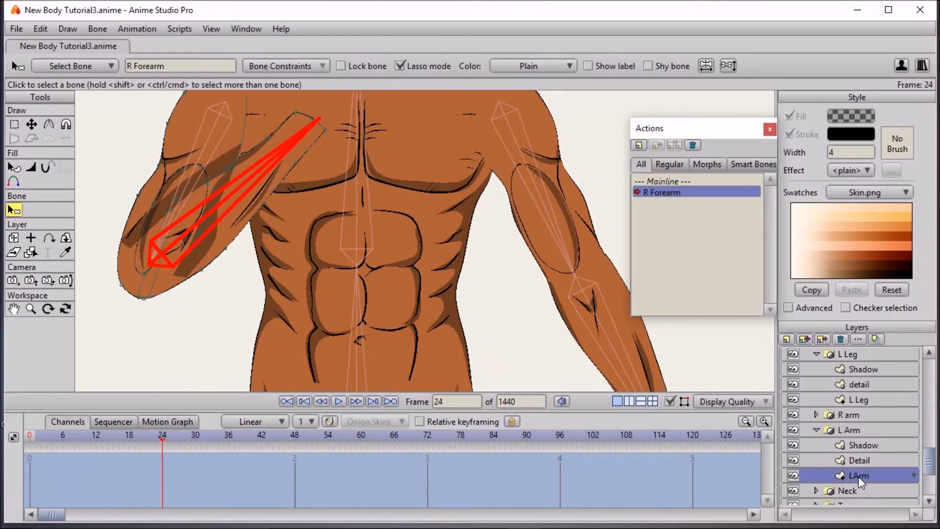
left_click(30, 124)
scroll(215, 225, "up", 5)
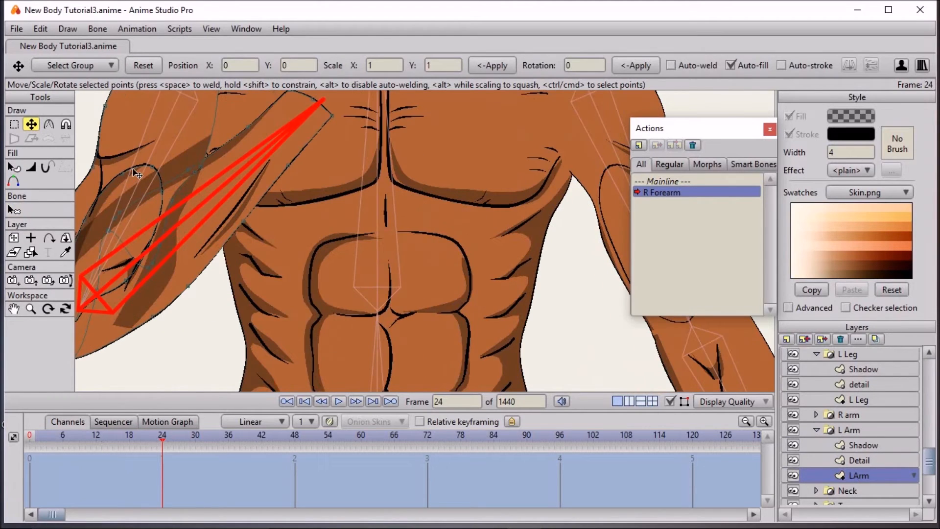
left_click(133, 168)
left_click_drag(112, 243, 130, 236)
left_click_drag(117, 341, 269, 316)
left_click_drag(162, 439, 177, 471)
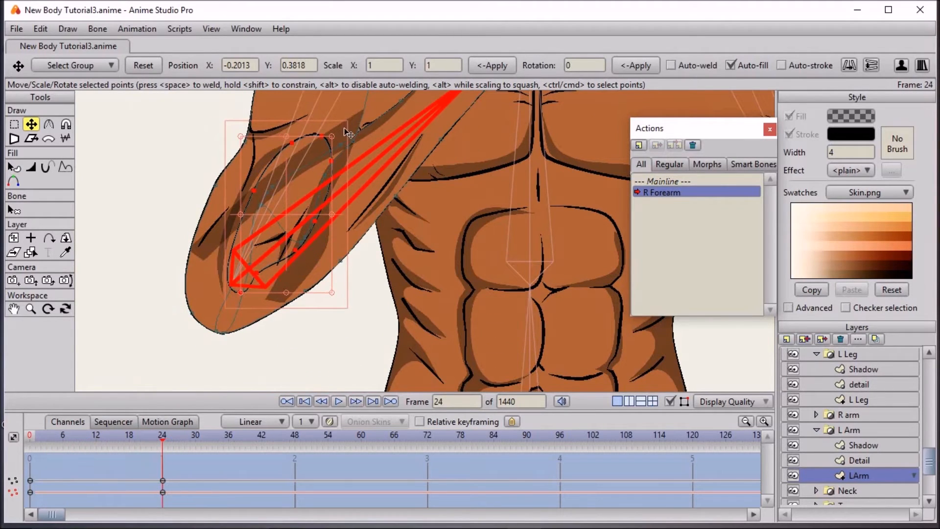
Scale the bicep outline down slightly at frame 24 and nudge a point near its lower end
left_click_drag(332, 137, 332, 141)
left_click_drag(333, 143, 332, 143)
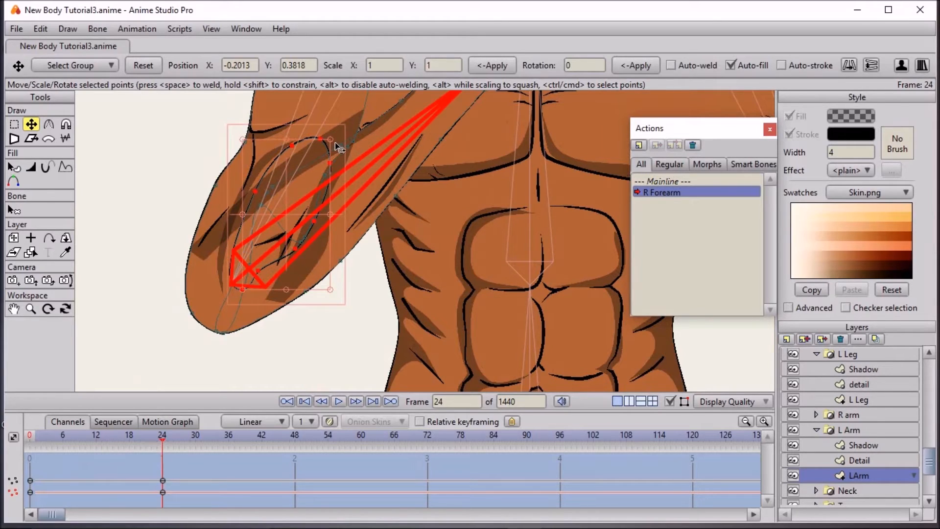
left_click(258, 270)
left_click_drag(264, 273, 265, 274)
Return to frame 0 and switch the Body layer from the R Forearm action back to Mainline
left_click_drag(168, 437, 24, 419)
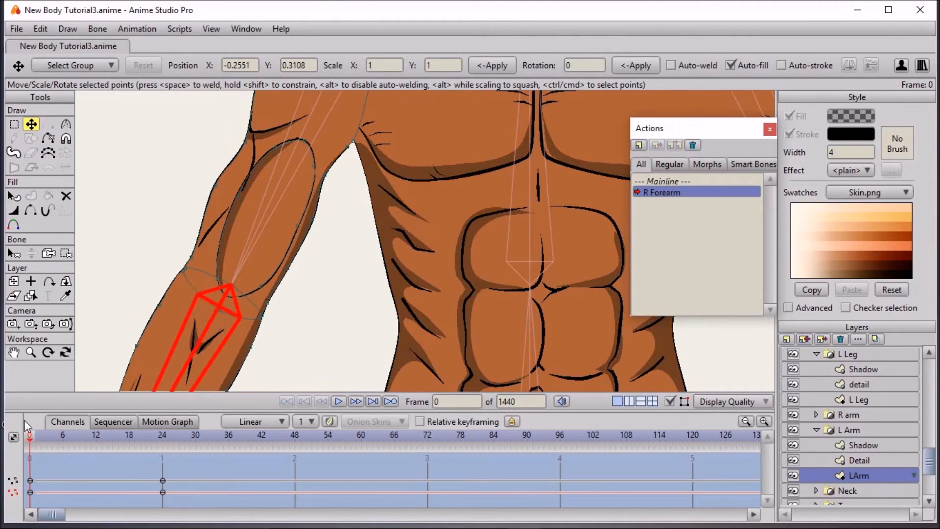
scroll(862, 404, "up", 3)
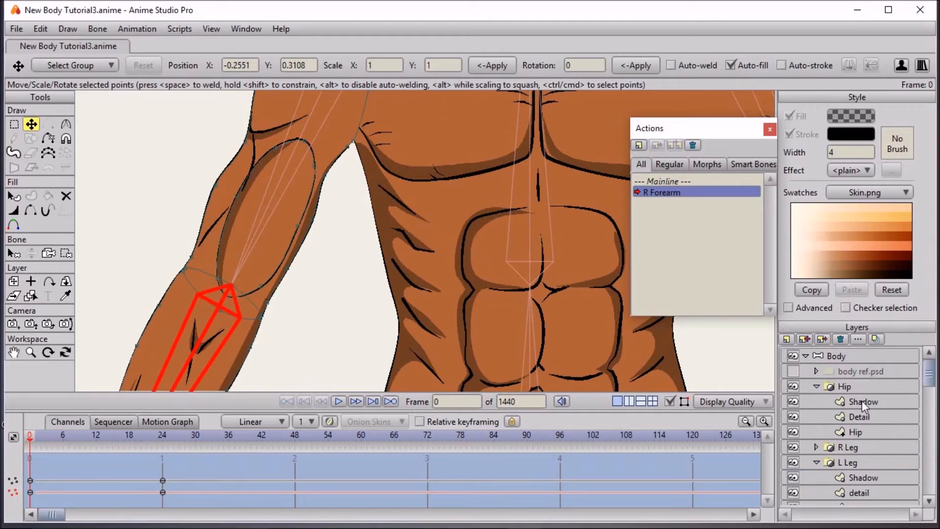
left_click(841, 358)
left_click(697, 181)
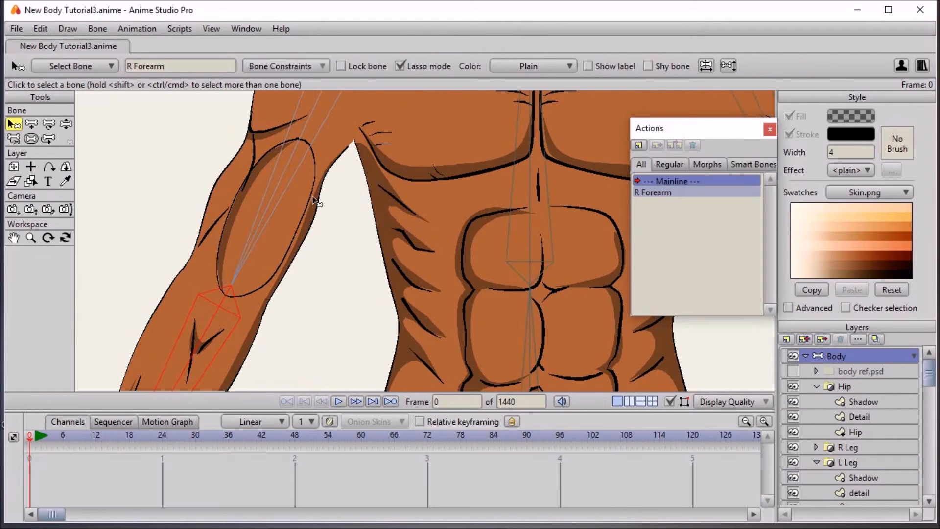
On the LArm layer at frame 0, move the bicep outline's lower outer point slightly upward
scroll(848, 467, "down", 3)
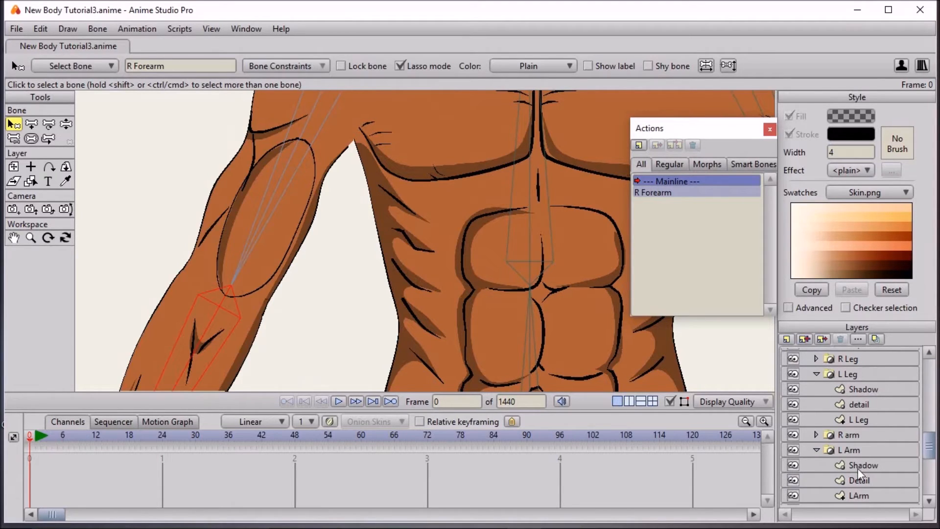
left_click(858, 495)
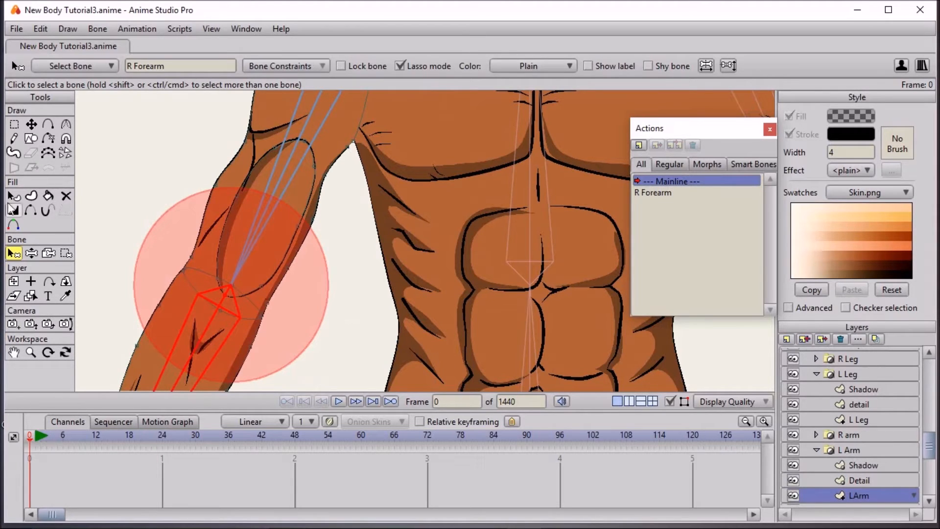
left_click(14, 125)
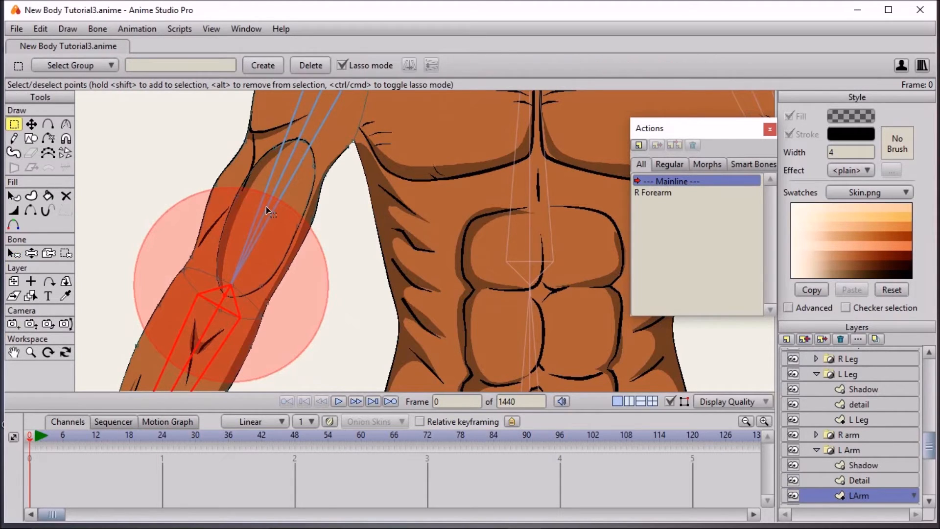
double_click(223, 236)
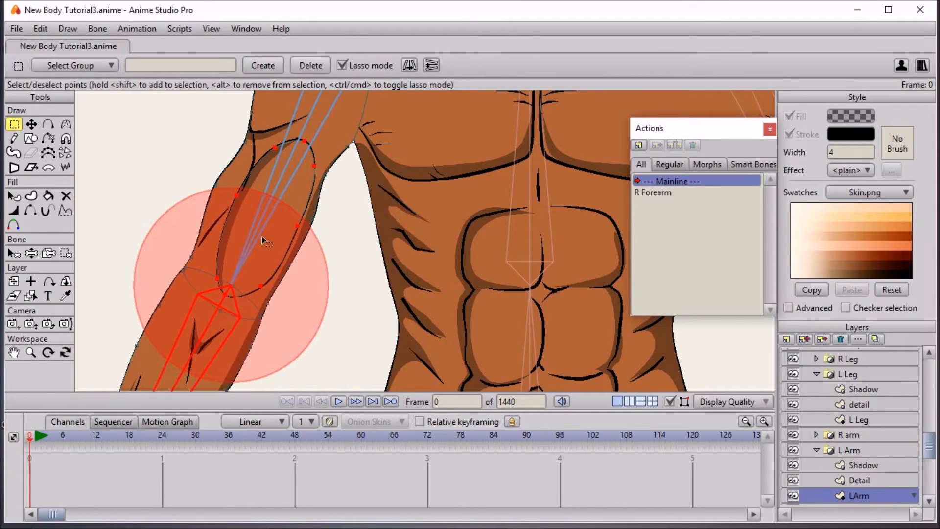
left_click(30, 125)
scroll(252, 223, "up", 2)
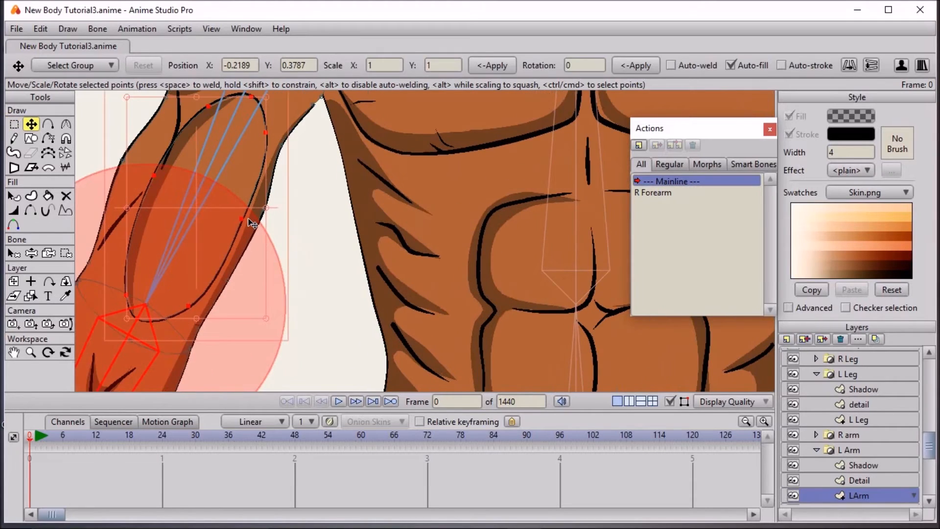
left_click(128, 300)
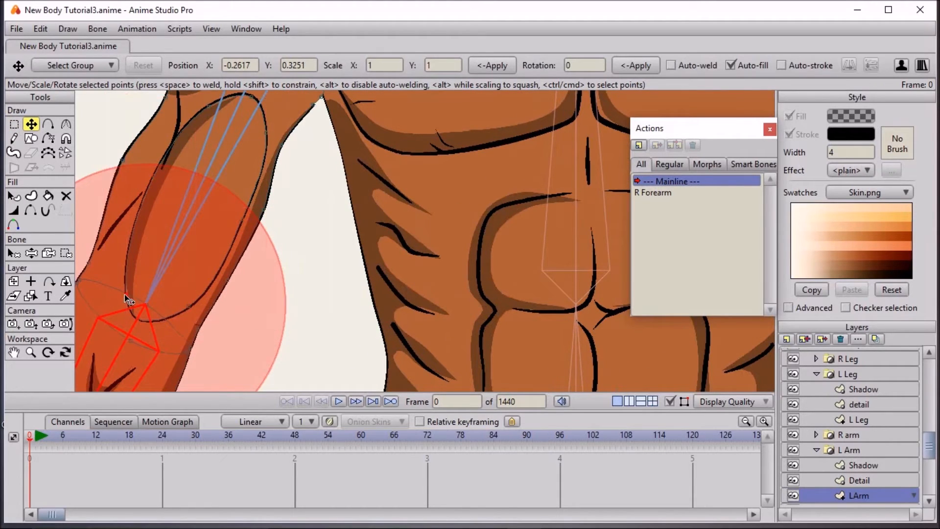
left_click_drag(127, 292, 126, 281)
Select the R Bicep bone and bind all points of the bicep outline to it
key("ctrl+a")
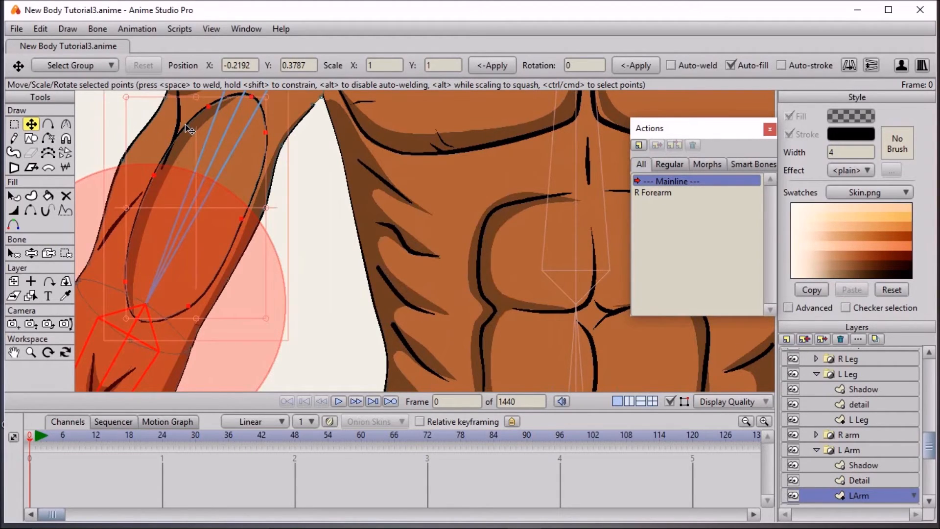
left_click(17, 256)
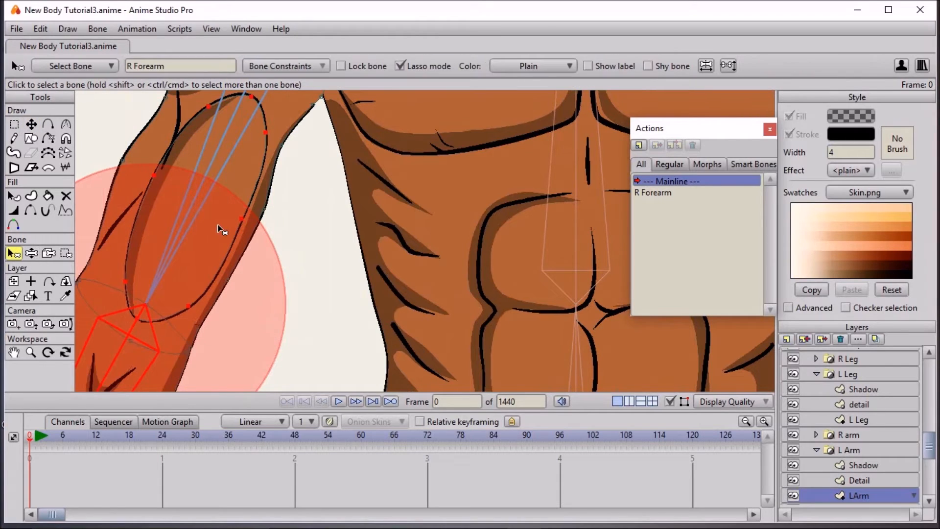
left_click(191, 225)
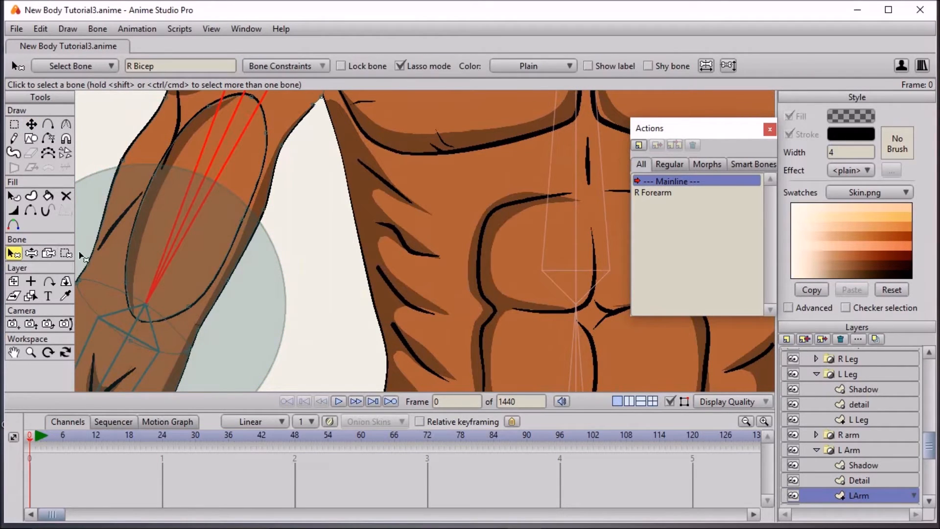
scroll(854, 398, "up", 5)
scroll(854, 398, "down", 5)
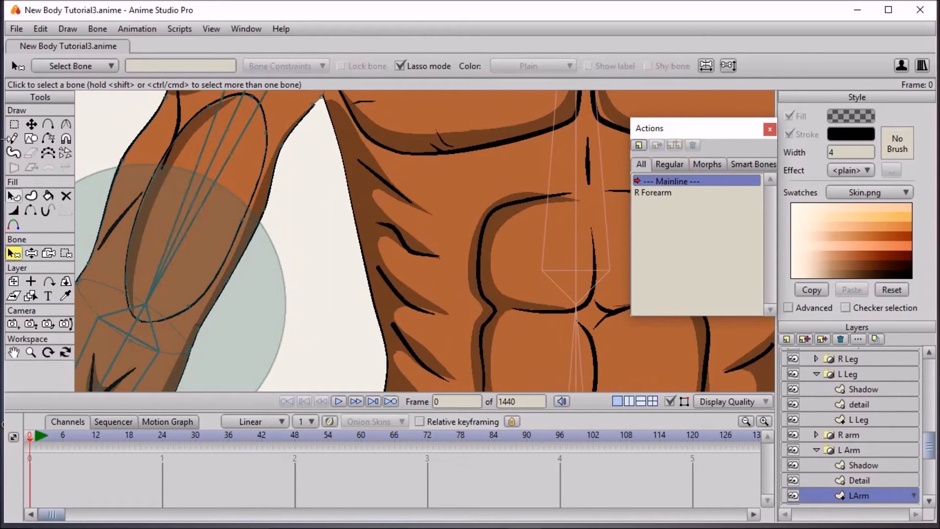
left_click(13, 124)
key("ctrl+a")
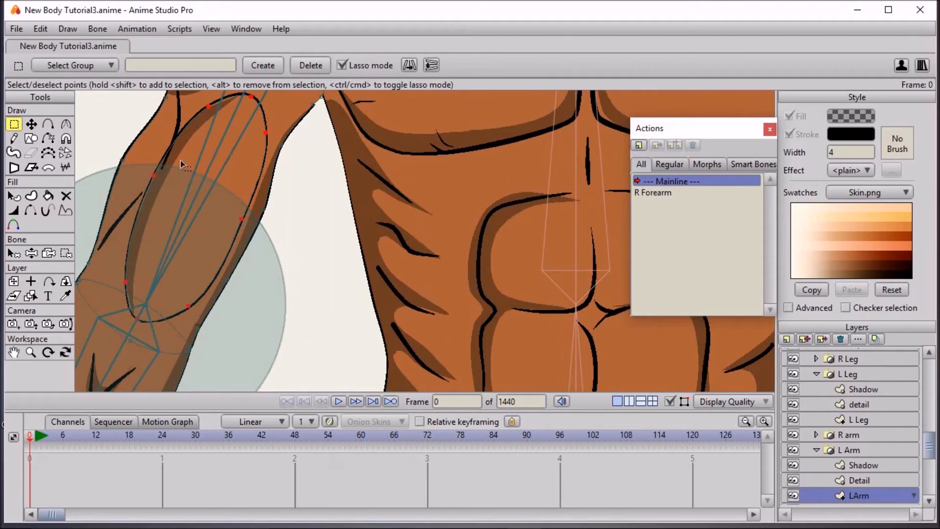
left_click(14, 253)
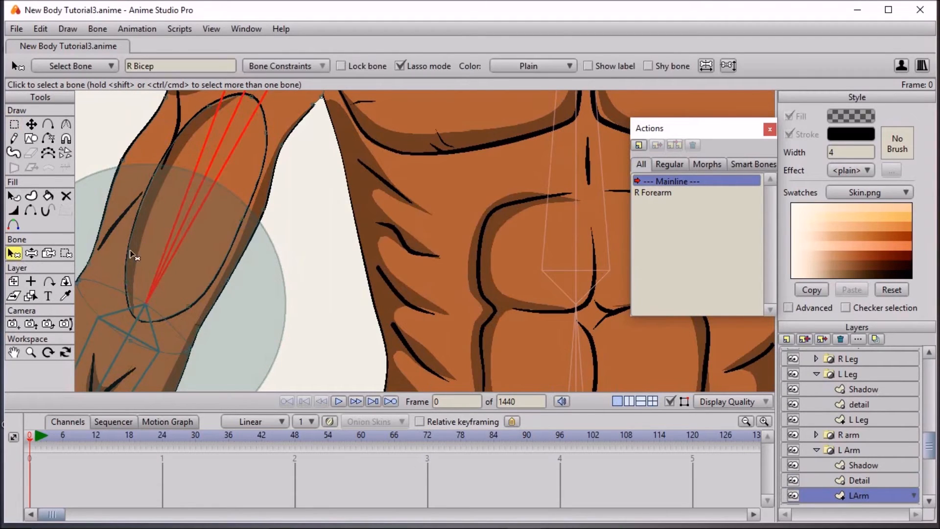
left_click(65, 254)
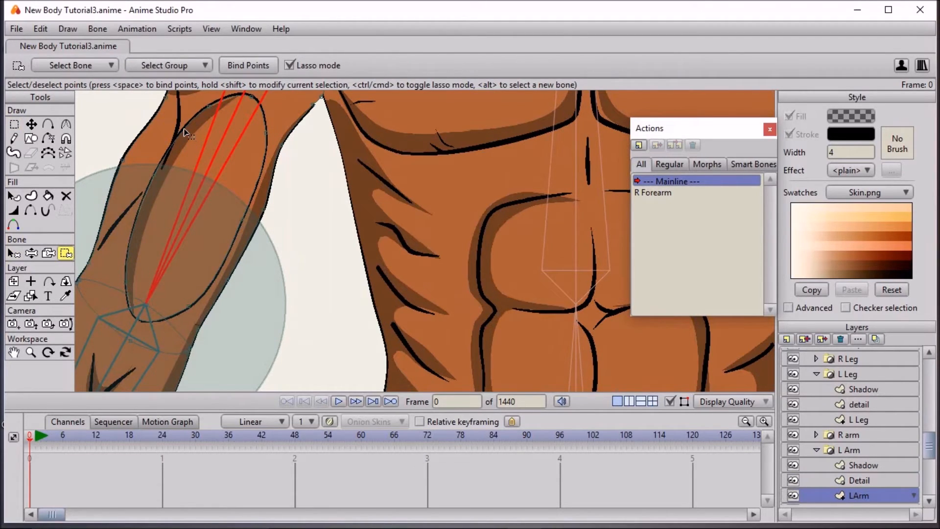
key("ctrl+a")
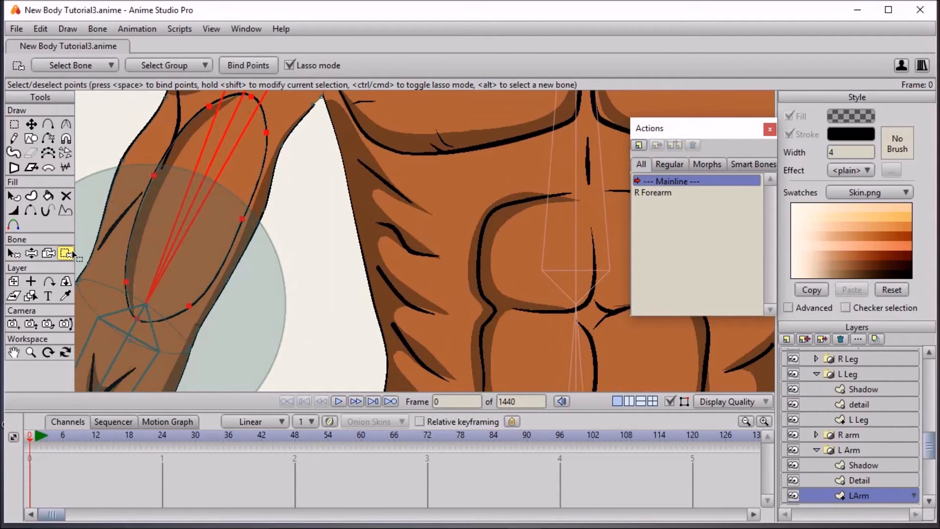
Test the bicep binding by swinging the right arm outward with Manipulate Bones
left_click(30, 253)
scroll(395, 281, "down", 3)
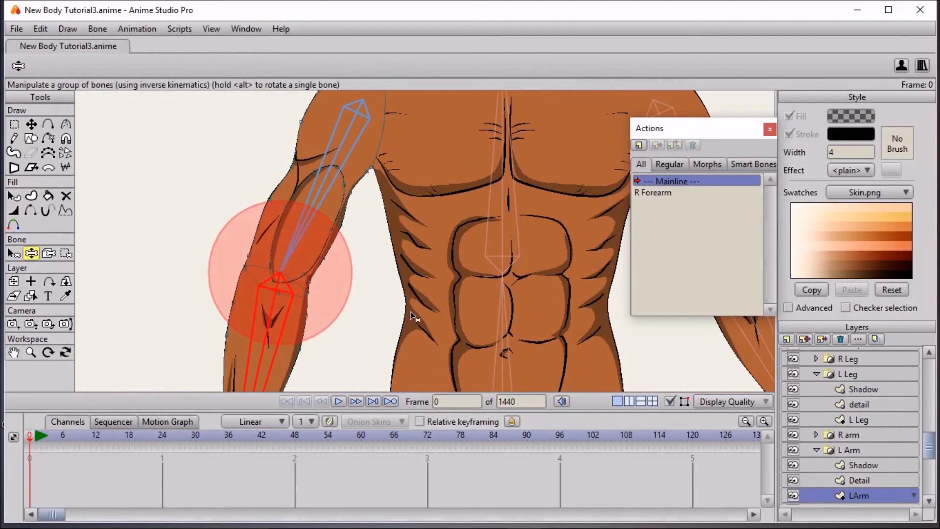
left_click_drag(287, 342, 110, 367)
Open the R Forearm action for editing and delete the LArm point keyframe at frame 24
double_click(665, 193)
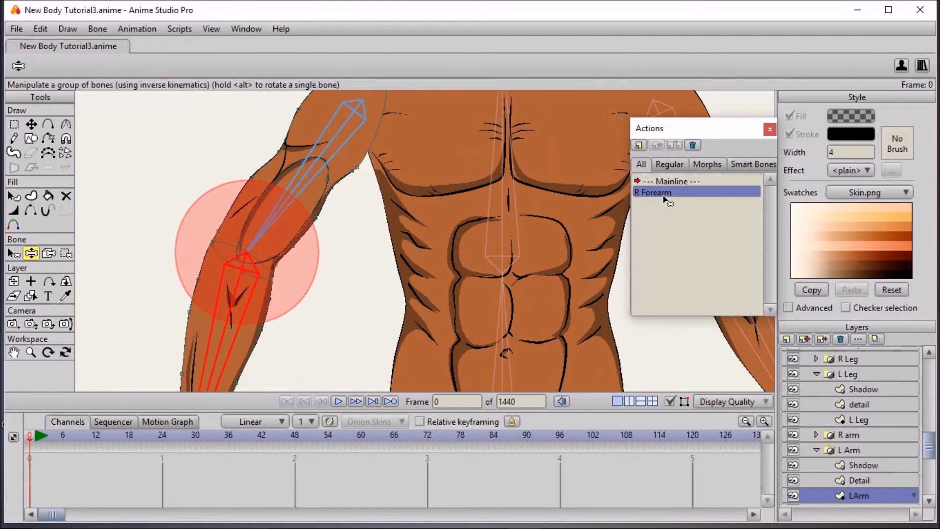
left_click_drag(219, 494, 157, 480)
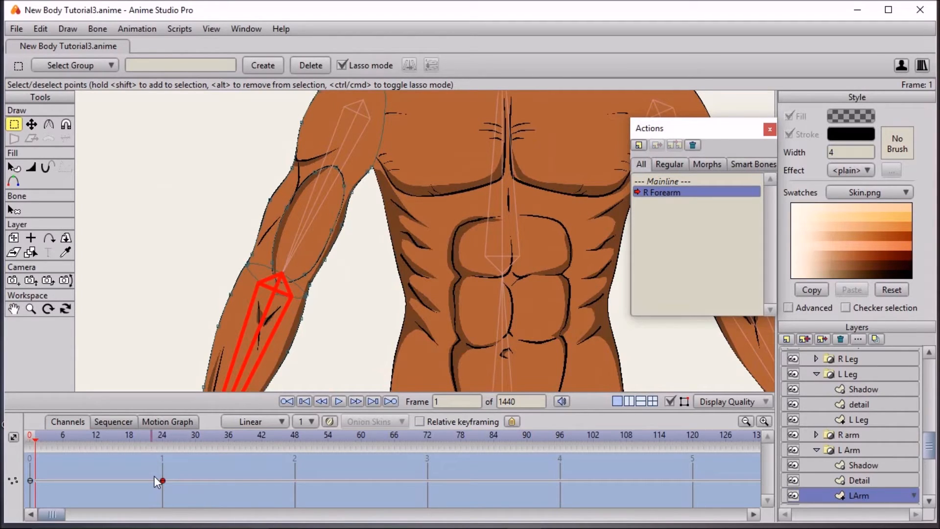
key("Delete")
At frame 24, move the bicep outline inward to about X -0.2038, Y 0.3820 and scale it down slightly
left_click(162, 433)
scroll(227, 321, "up", 3)
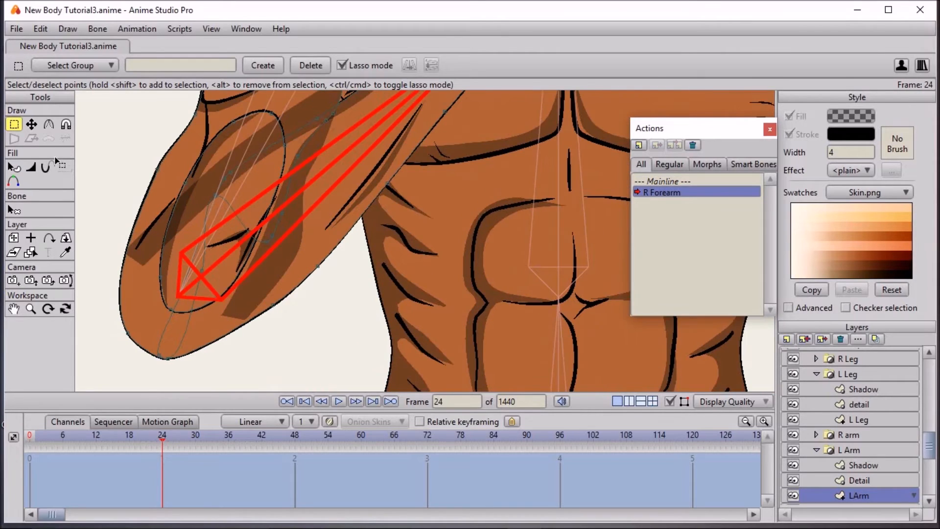
left_click(31, 124)
double_click(219, 135)
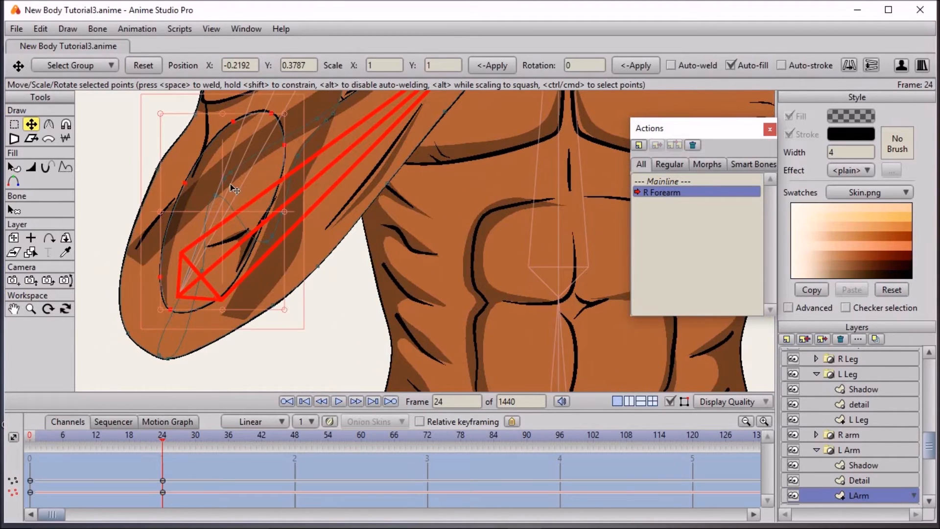
mouse_move(236, 216)
left_mouse_down()
mouse_move(258, 220)
mouse_move(251, 214)
left_mouse_up()
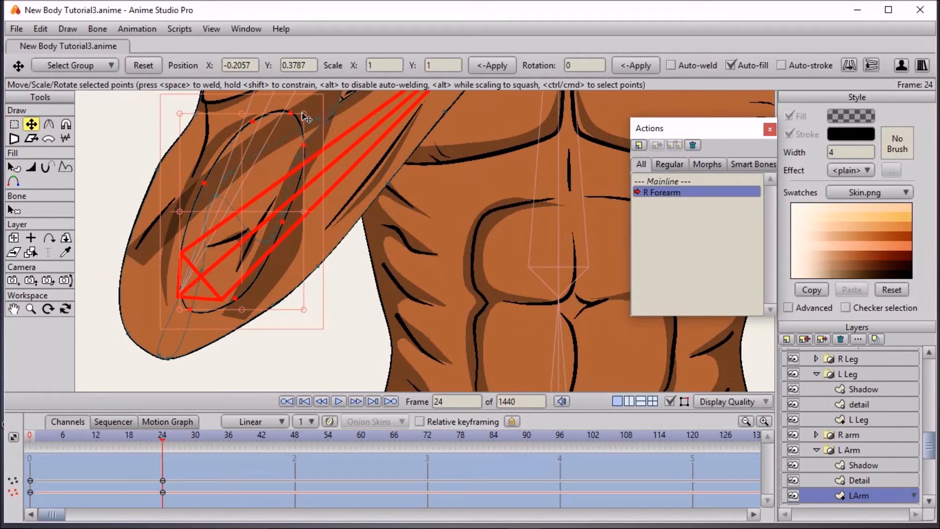
left_click_drag(304, 115, 300, 121)
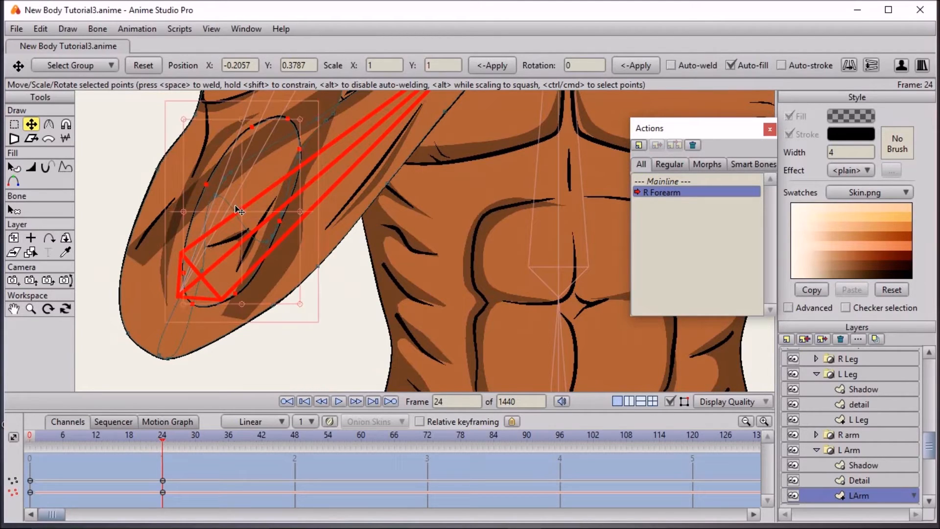
left_click_drag(241, 209, 244, 205)
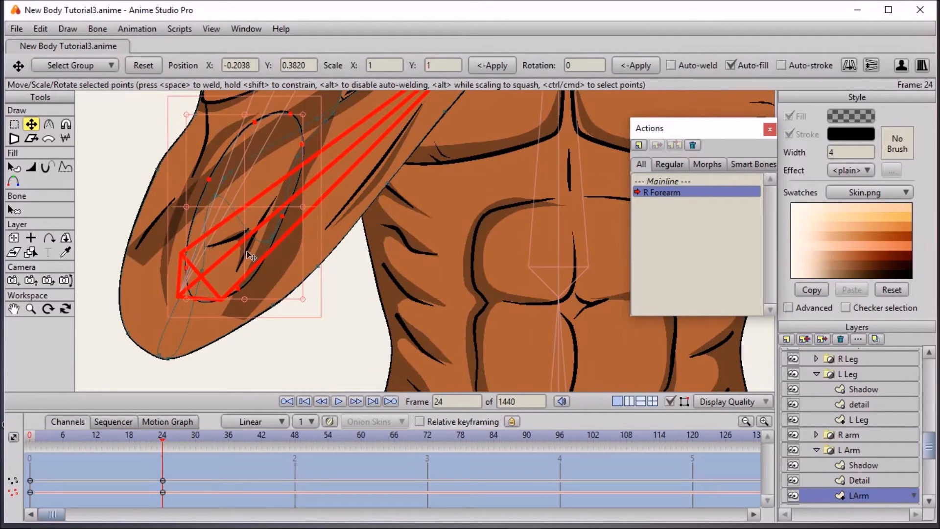
Check the bent arm at frame 24 of the action, then return to Mainline
mouse_move(160, 433)
left_mouse_down()
mouse_move(44, 425)
mouse_move(162, 433)
left_mouse_up()
left_click(657, 181)
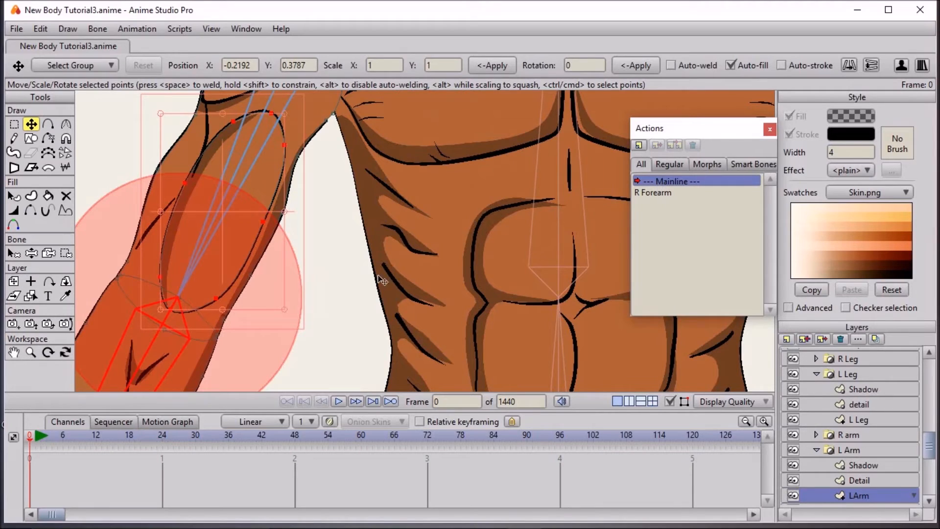
scroll(297, 275, "down", 4)
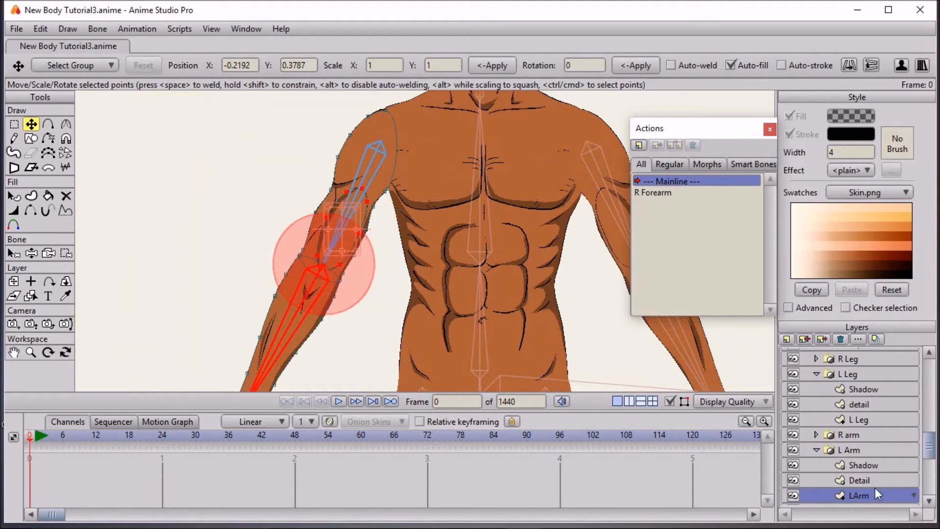
left_click(14, 124)
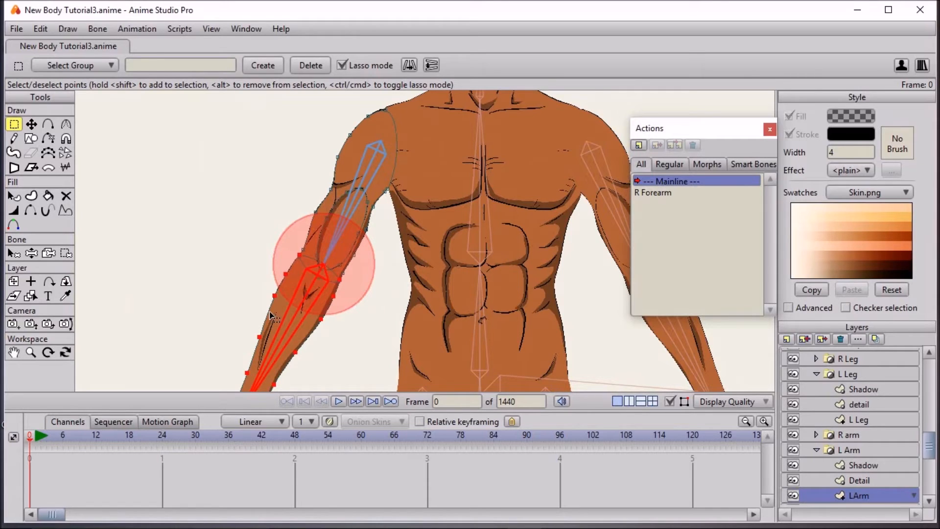
key("Delete")
key("ctrl+z")
key("t")
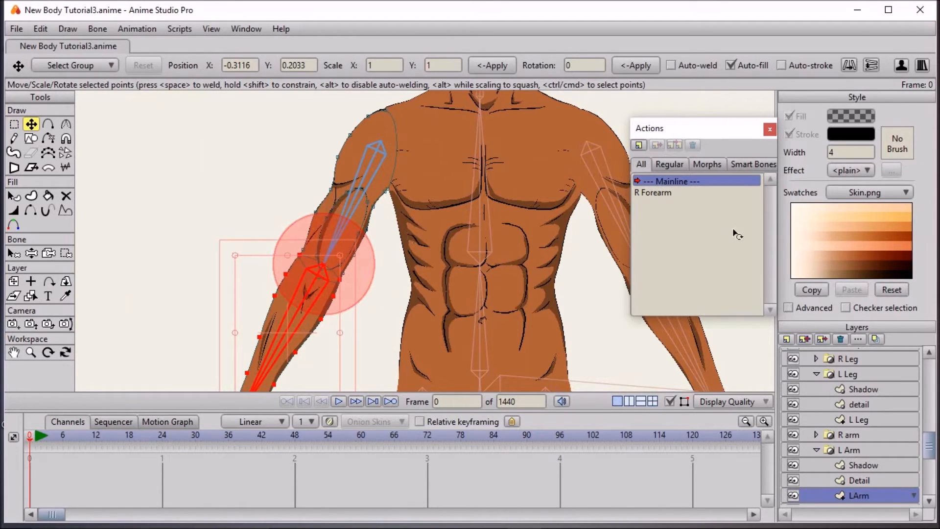
Test the elbow bend on the Body layer by swinging the right forearm across the torso with Manipulate Bones
scroll(859, 413, "up", 3)
left_click(851, 355)
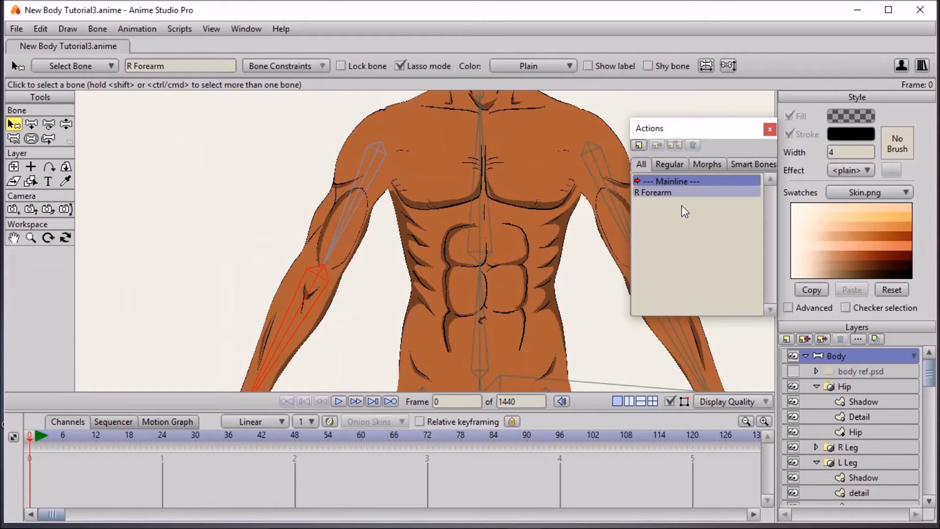
left_click(65, 124)
scroll(246, 256, "up", 2)
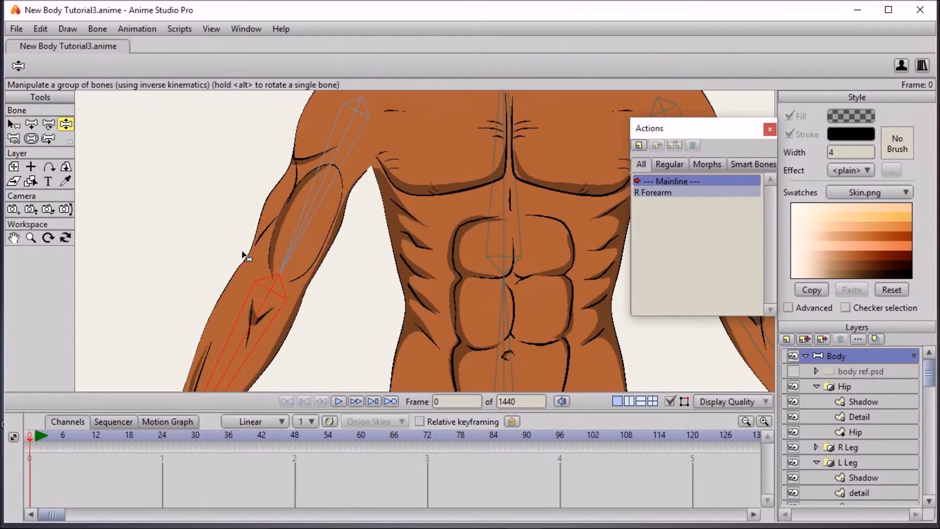
scroll(287, 213, "down", 1)
scroll(367, 203, "down", 1)
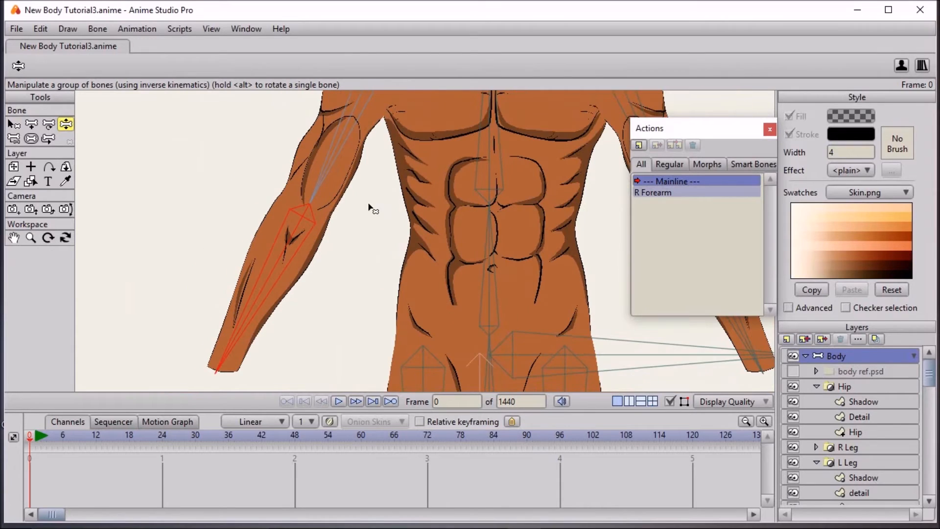
left_click_drag(235, 341, 400, 367)
left_click_drag(566, 196, 401, 304)
left_click_drag(428, 181, 425, 235)
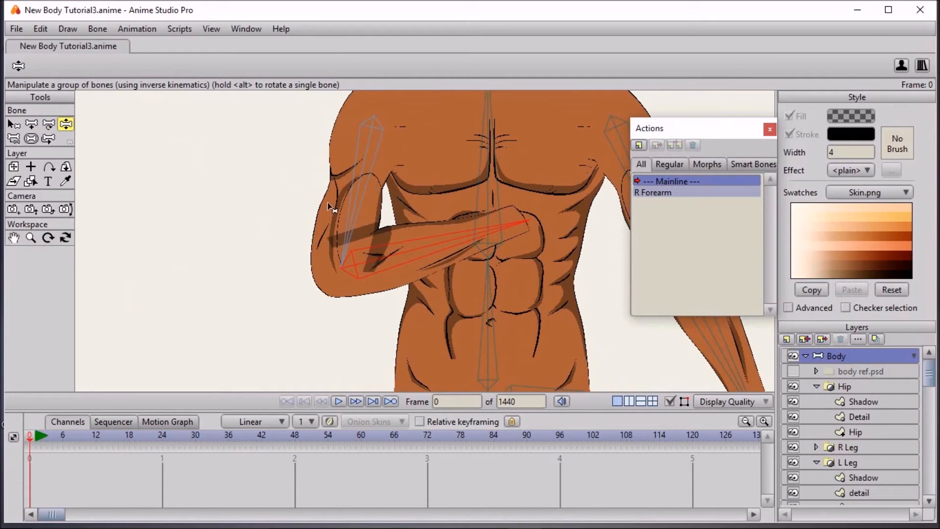
left_click_drag(437, 226, 372, 337)
At frame 1 of Mainline, test the right arm in several poses with Manipulate Bones, and return to frame 0
left_click(35, 436)
scroll(262, 346, "down", 3)
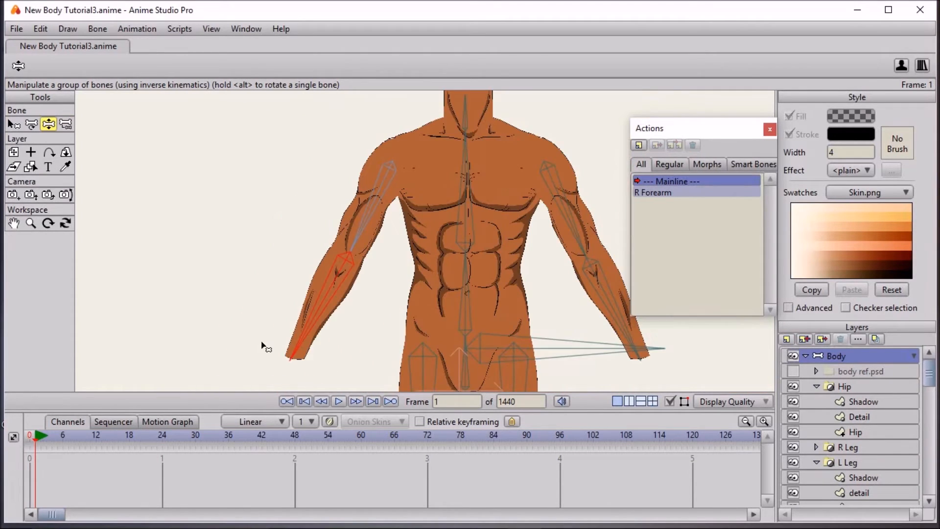
left_click_drag(321, 336, 448, 332)
left_click_drag(439, 290, 256, 318)
left_click_drag(398, 229, 376, 383)
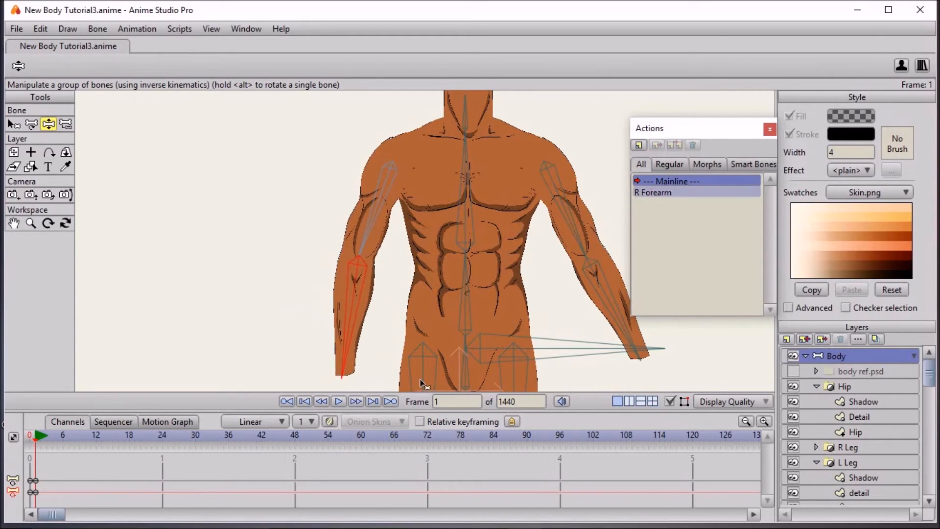
left_click(14, 125)
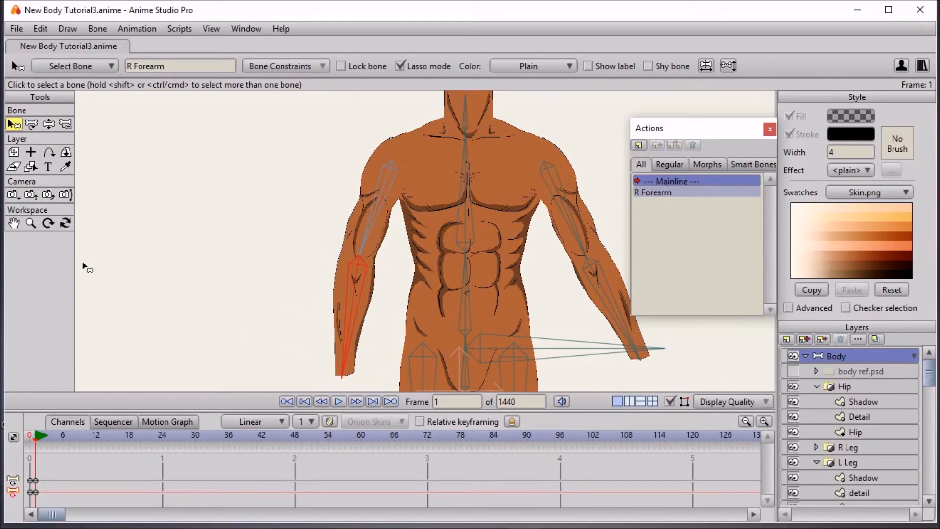
left_click(30, 447)
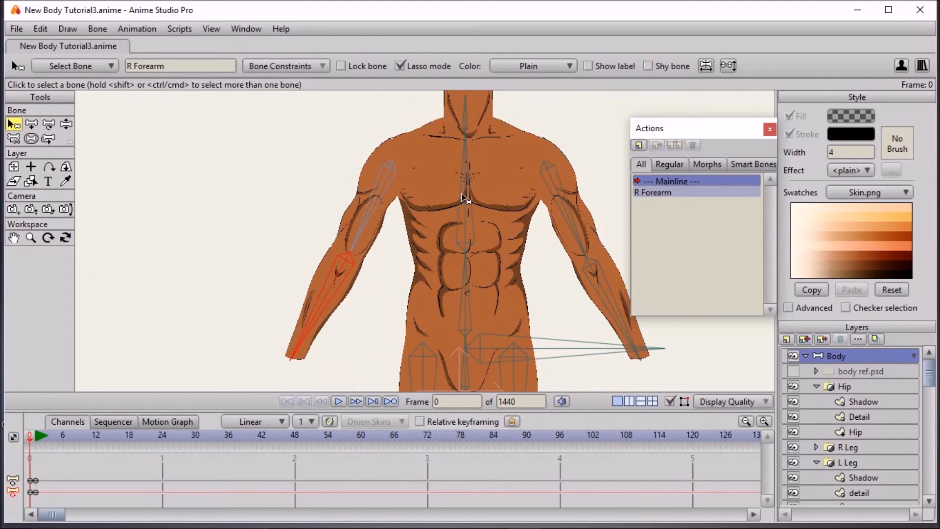
Open the R Forearm action at frame 1 and select the L Arm group's Shadow layer, collapsing the Hip and L Leg groups
double_click(682, 194)
left_click_drag(41, 437, 34, 460)
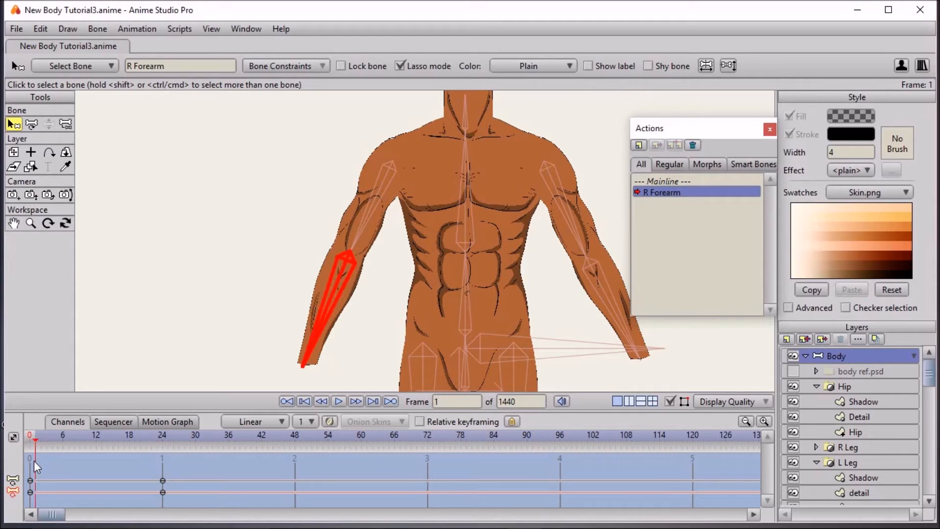
left_click(851, 479)
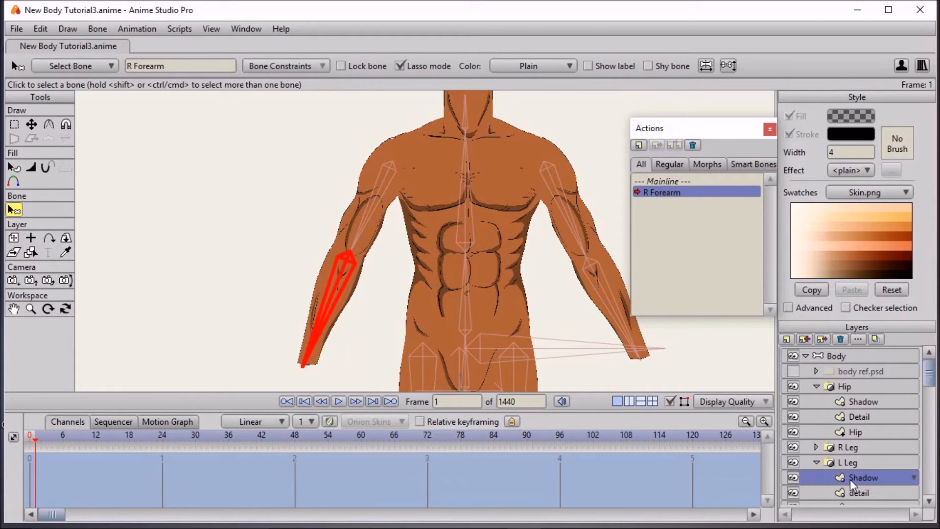
left_click(855, 400)
scroll(862, 452, "down", 3)
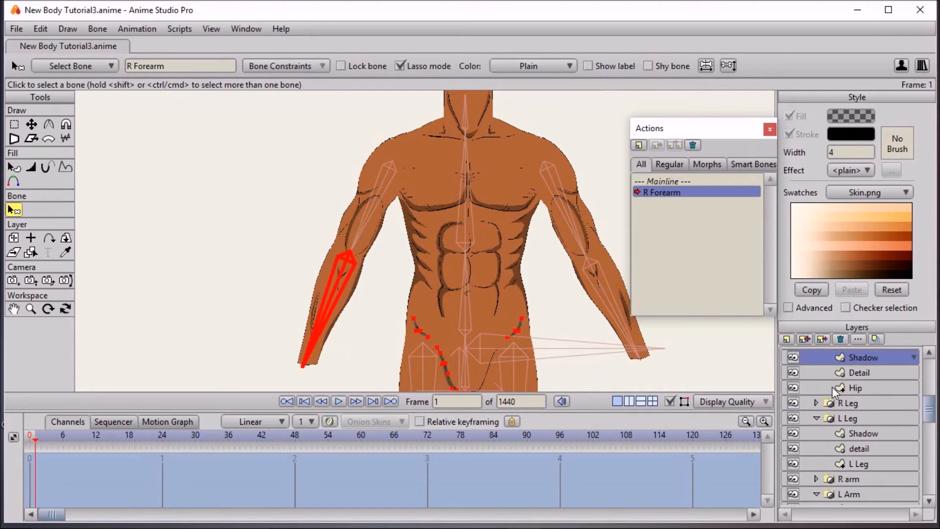
scroll(830, 417, "up", 3)
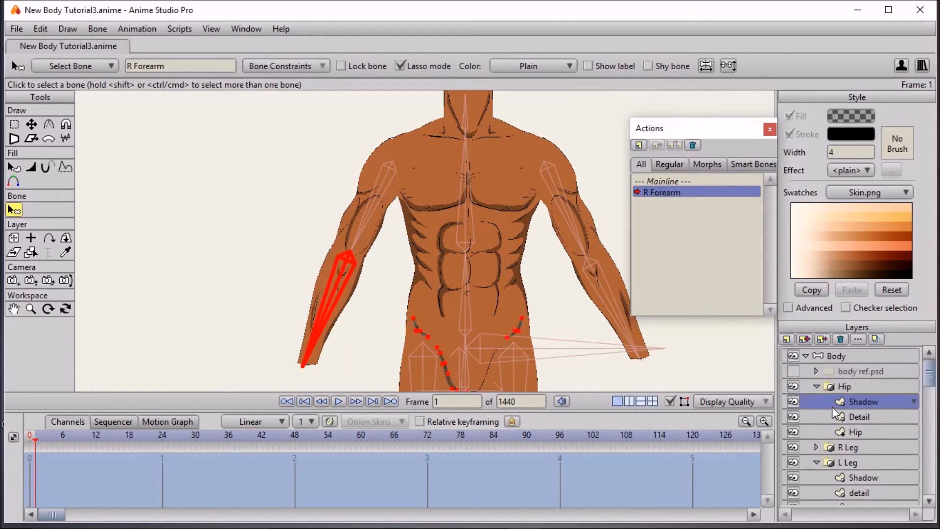
left_click(816, 386)
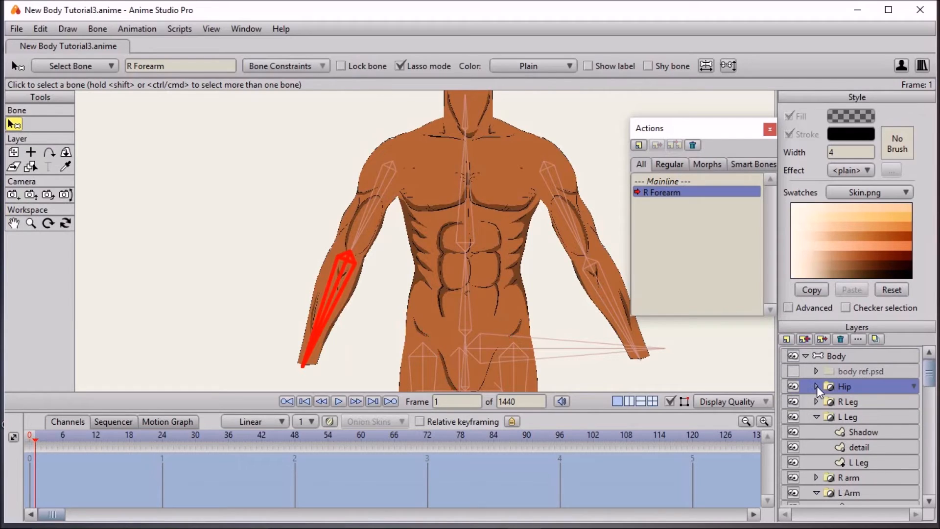
left_click(816, 416)
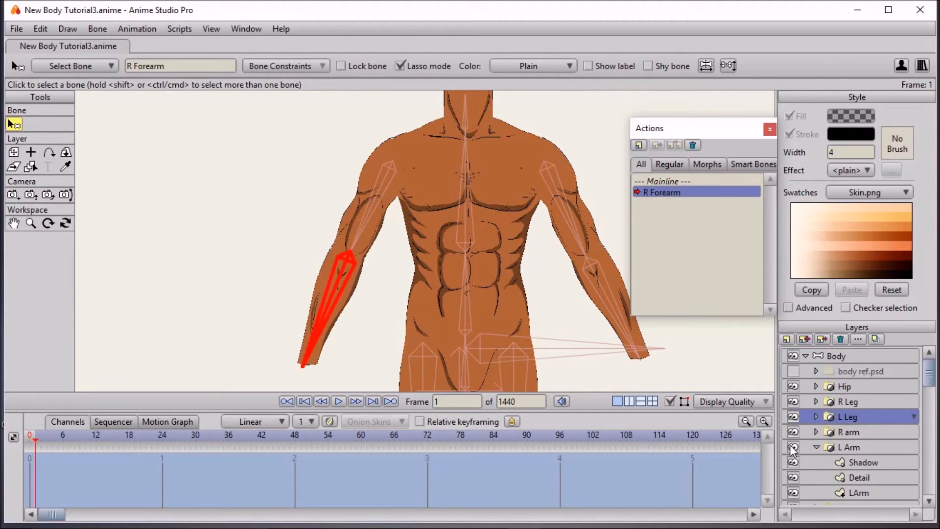
left_click(862, 463)
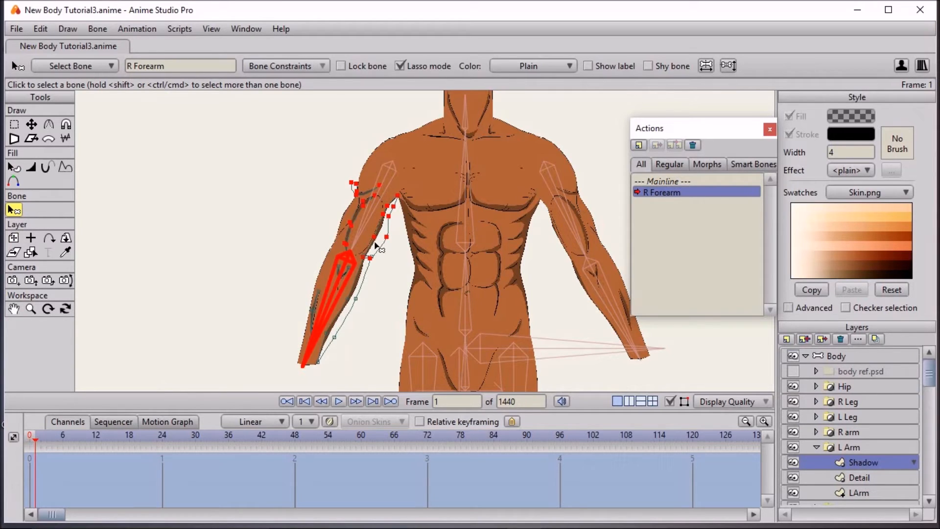
Key the Shadow points at frame 1, and at frame 2 move the inner bicep and inner forearm shadows off the arm
left_click(30, 124)
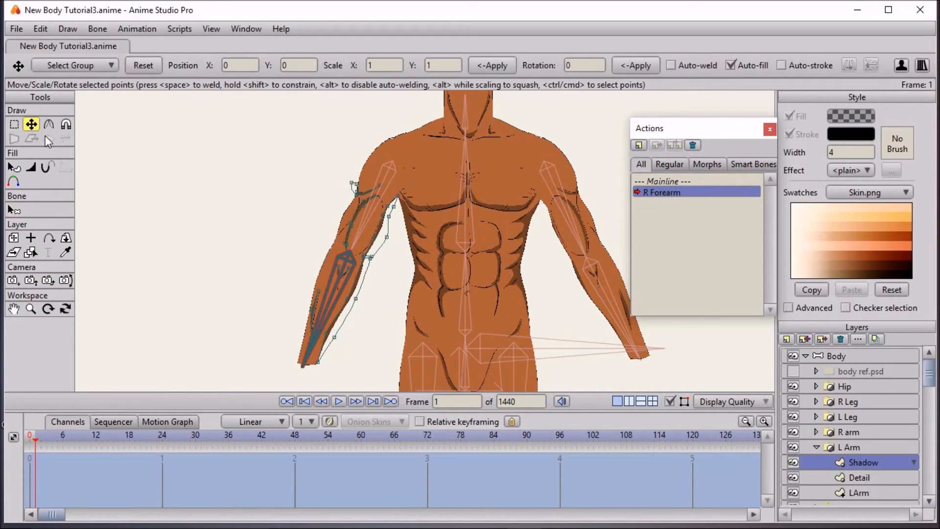
left_click(340, 308)
left_click(389, 239)
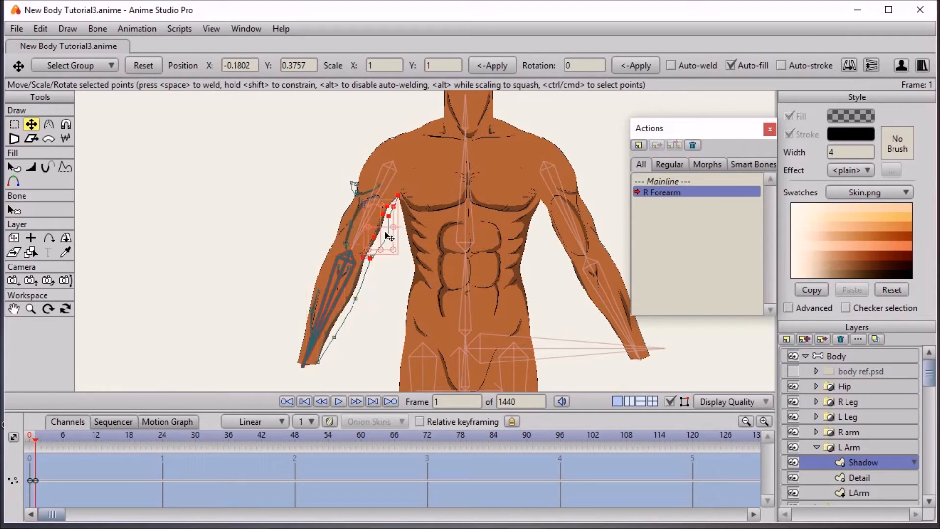
left_click(41, 439)
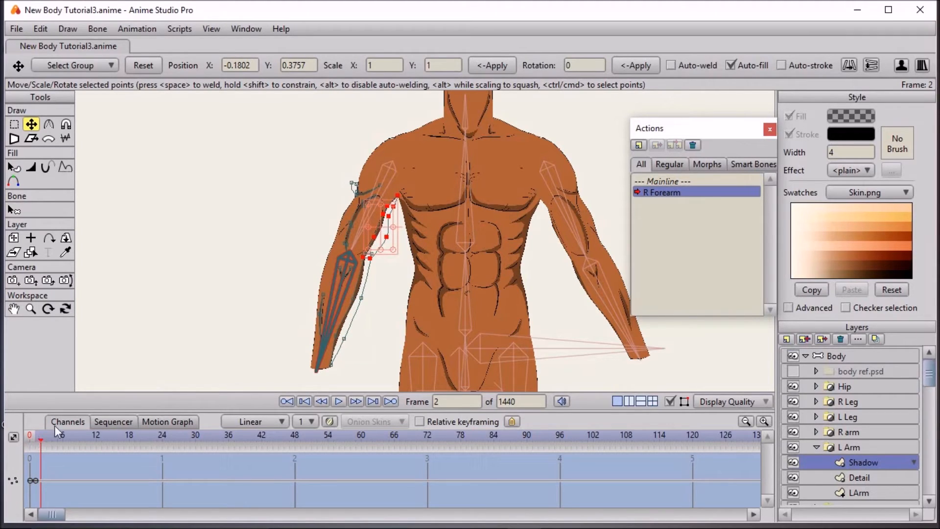
left_click_drag(386, 230, 615, 229)
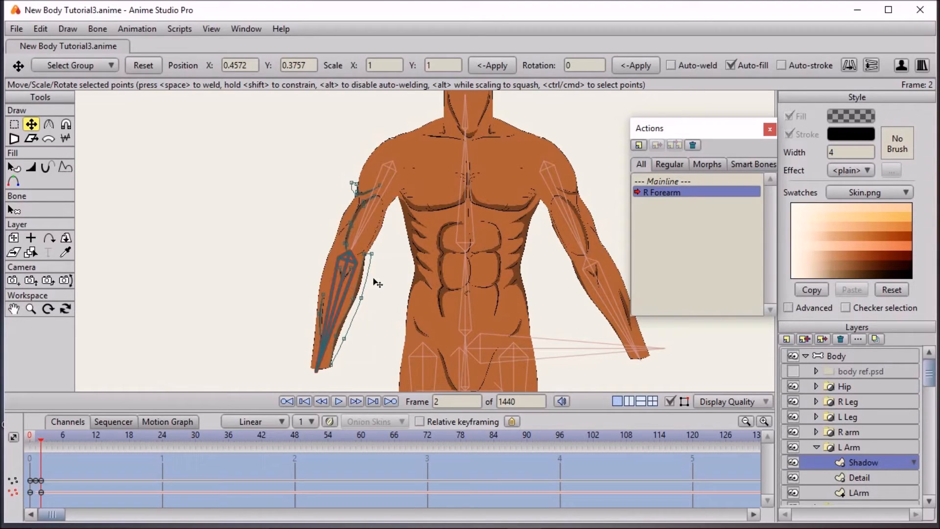
left_click_drag(369, 283, 773, 304)
At frame 24, move the outer bicep shadow inward and adjust its lower end and upper tip to follow the bicep outline
left_click_drag(37, 439, 201, 441)
scroll(361, 309, "up", 3)
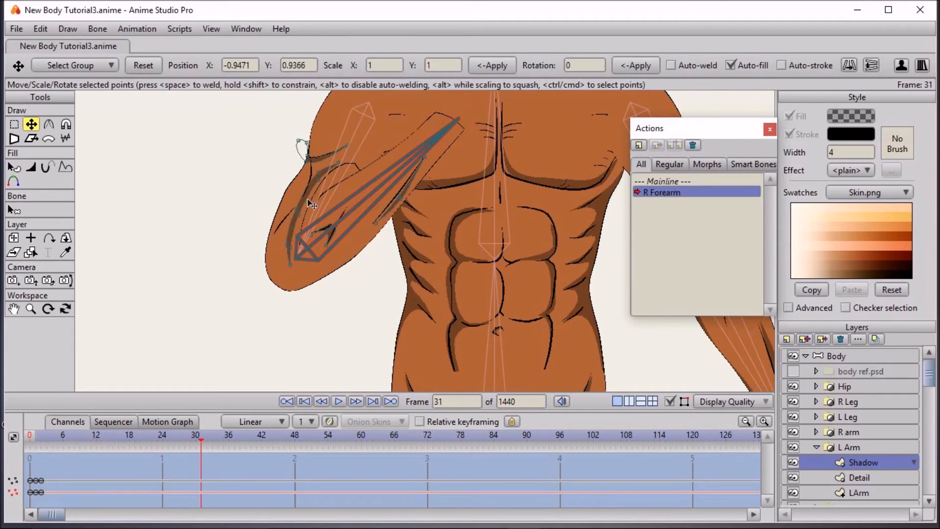
scroll(33, 126, "up", 2)
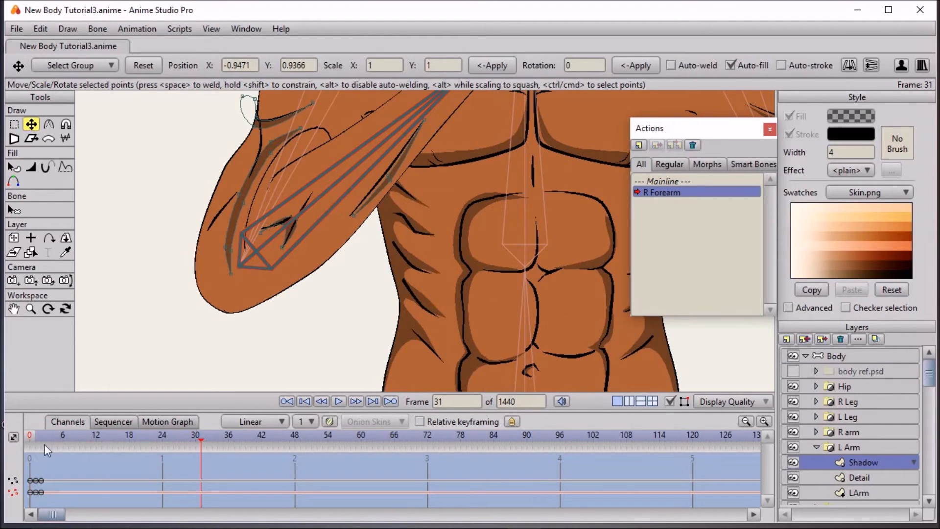
left_click(165, 439)
left_click(254, 164)
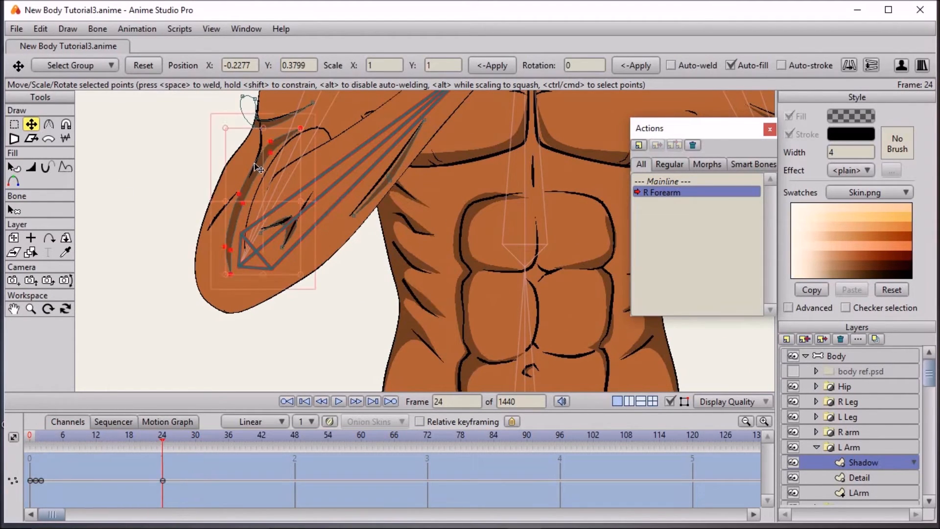
left_click_drag(255, 184, 269, 183)
left_click(245, 275)
left_click_drag(245, 269, 243, 266)
left_click(316, 129)
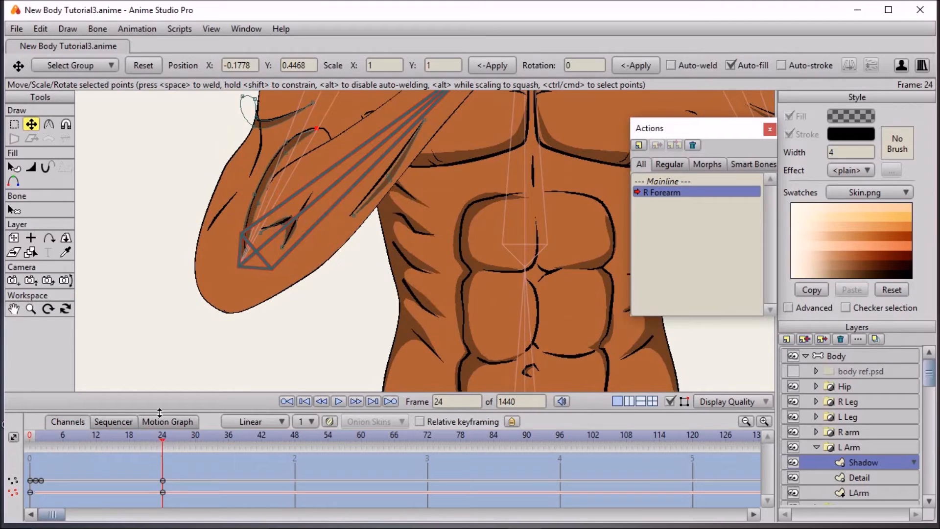
At frame 12, move the two elbow crease lines on L Arm's Detail layer up toward the inner elbow
left_click_drag(163, 443, 95, 442)
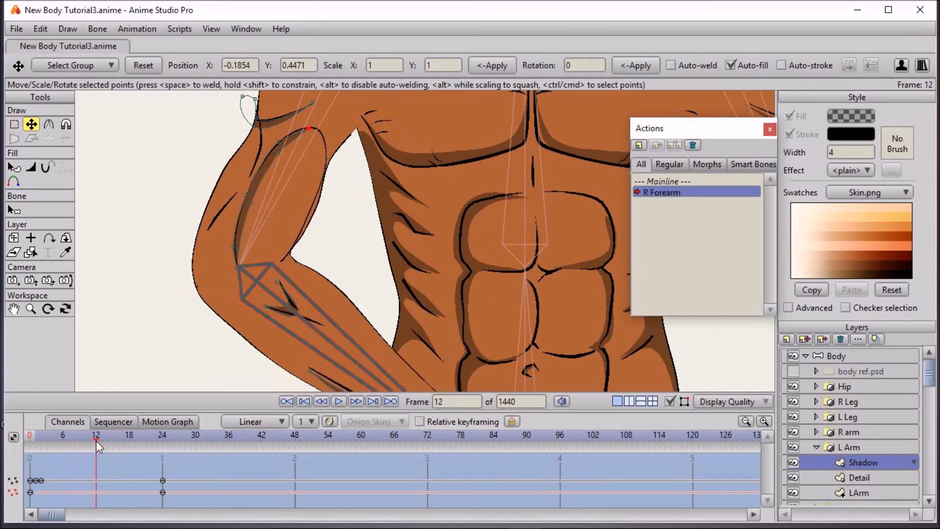
left_click_drag(311, 368, 303, 314)
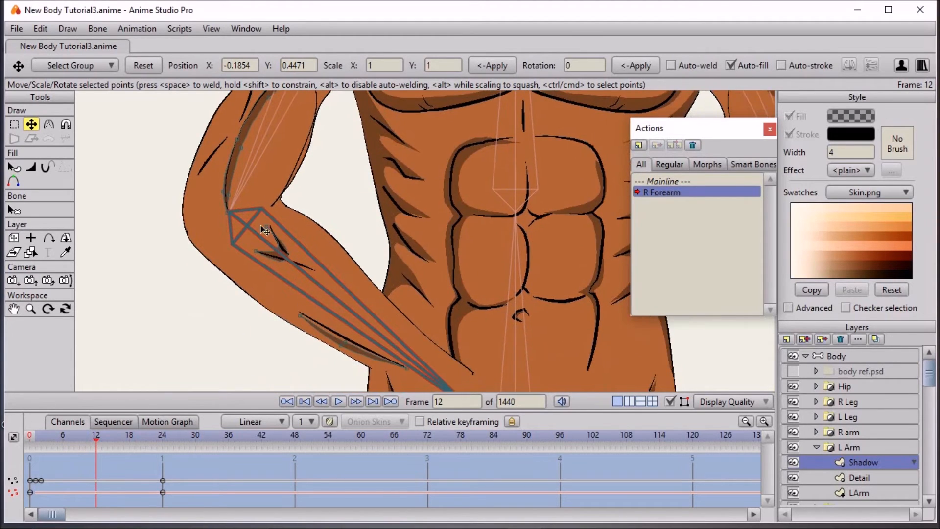
left_click(873, 479)
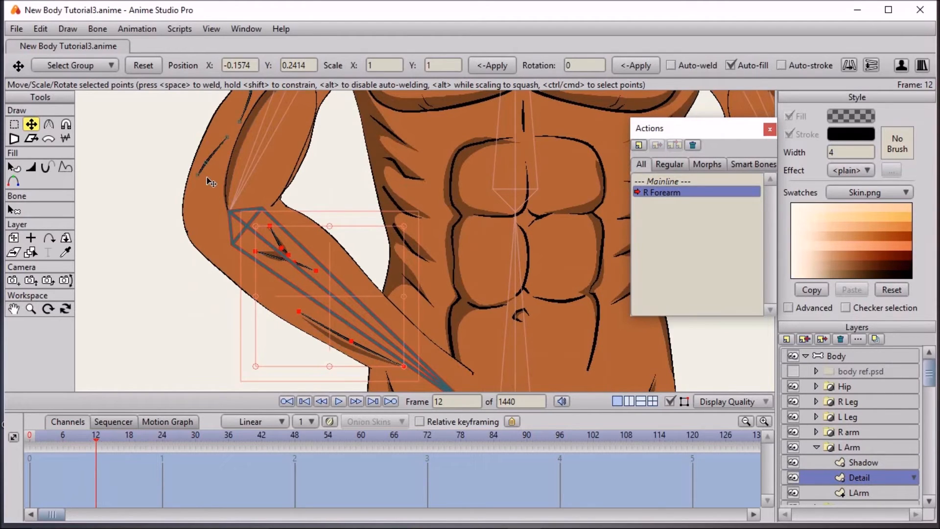
scroll(211, 182, "up", 1)
left_click_drag(251, 247, 269, 227)
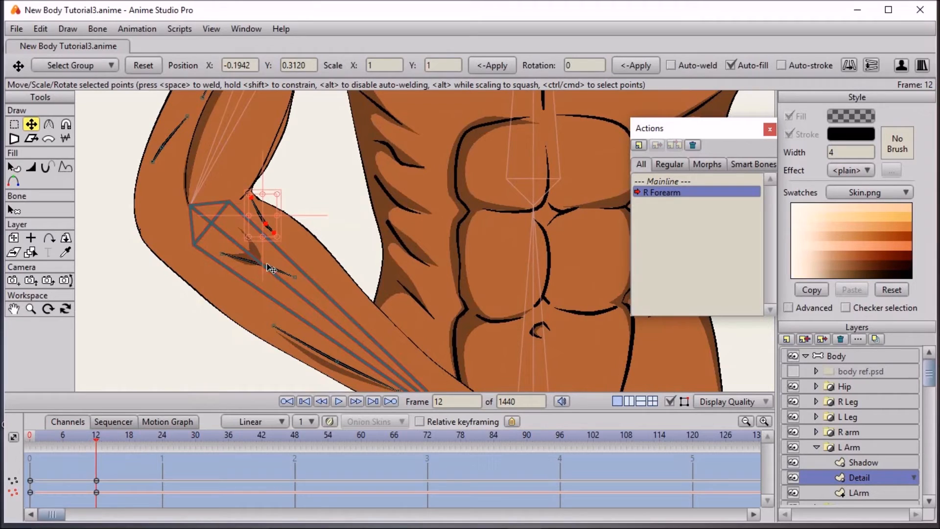
left_click(272, 268)
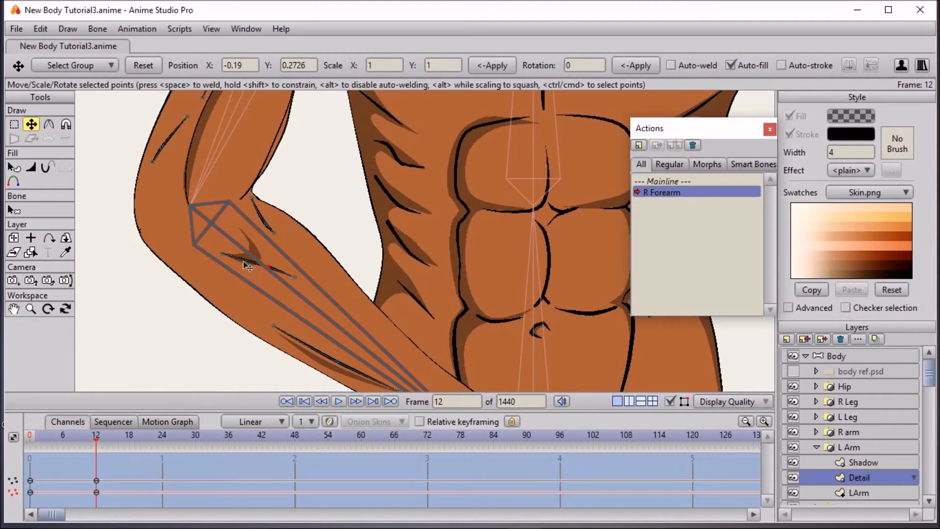
left_click(248, 262)
left_click_drag(261, 268, 269, 239)
Move the lower forearm detail line inward to about X -0.1315, Y 0.2156 at frame 12
left_click_drag(302, 296, 296, 260)
left_click(306, 311)
left_click_drag(318, 317, 325, 297)
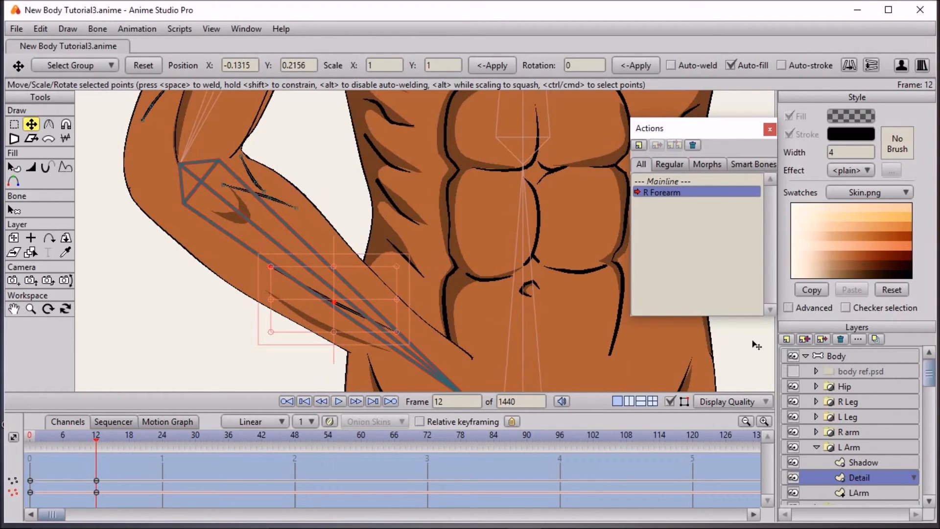
On L Arm's Shadow layer at frame 12, move the elbow crease and lower forearm shadows up against their detail lines
left_click(855, 462)
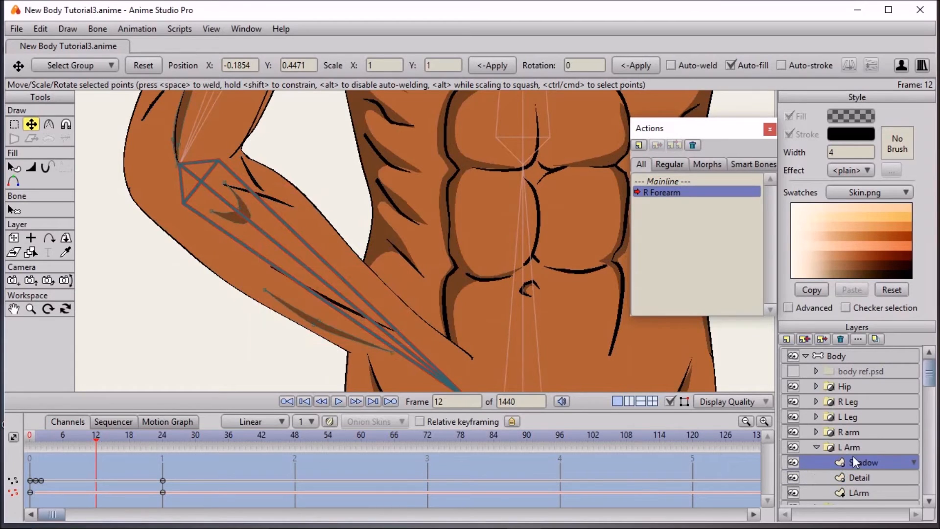
left_click(245, 221)
mouse_move(239, 216)
left_mouse_down()
mouse_move(236, 194)
mouse_move(251, 188)
left_mouse_up()
left_click(337, 332)
left_click_drag(337, 332, 346, 311)
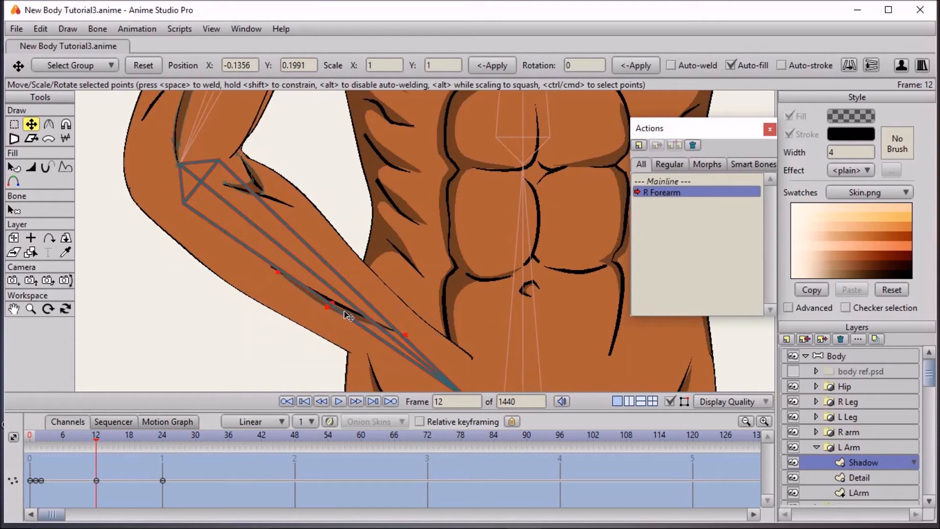
Check the arm's bend by scrubbing through the R Forearm action up to frame 12
scroll(346, 311, "down", 5)
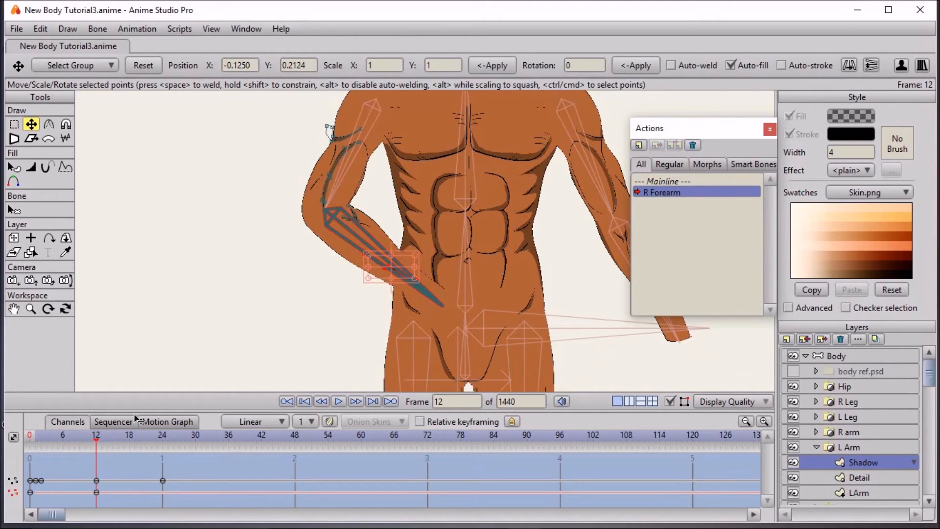
left_click_drag(39, 440, 99, 448)
scroll(351, 228, "up", 3)
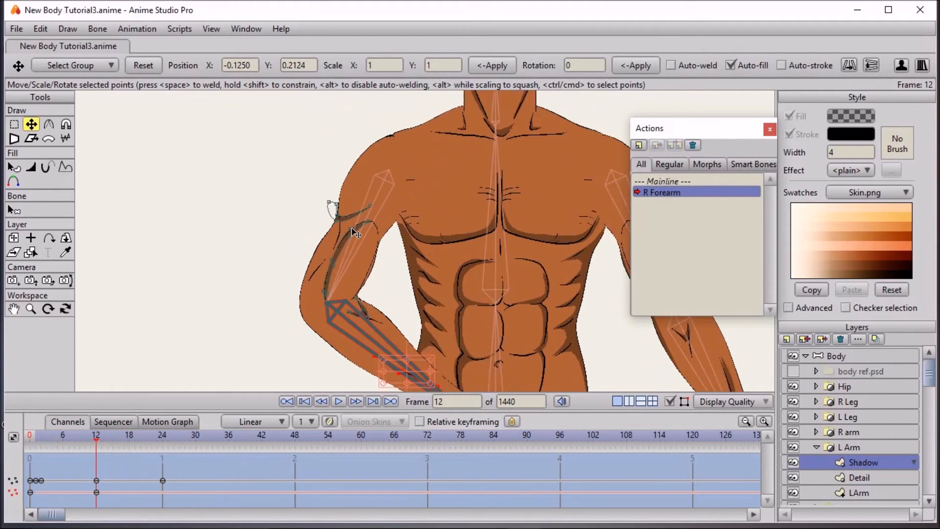
On L Arm's Shadow layer at frame 12, move the shadow under the deltoid line inward to about X -0.2079, Y 0.4613
mouse_move(94, 438)
left_mouse_down()
mouse_move(59, 437)
mouse_move(96, 437)
left_mouse_up()
scroll(249, 168, "up", 2)
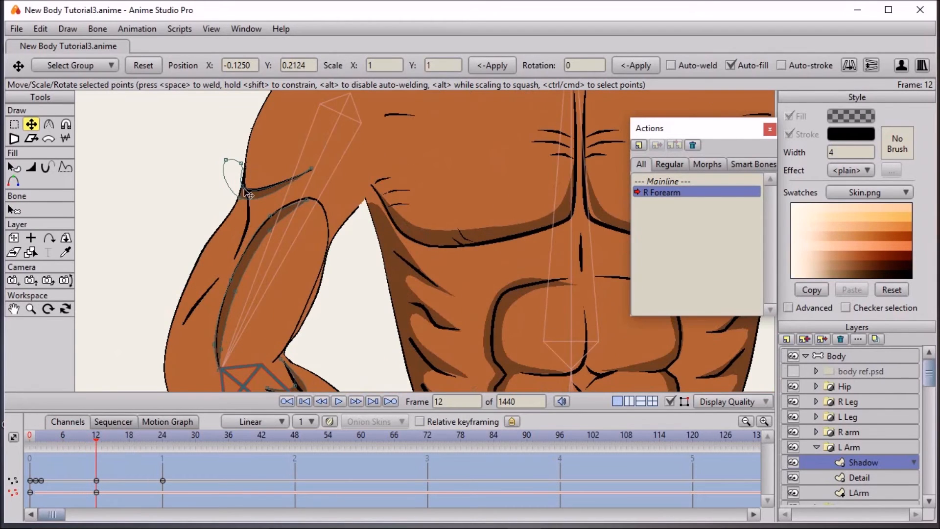
left_click(242, 196)
left_click(251, 192)
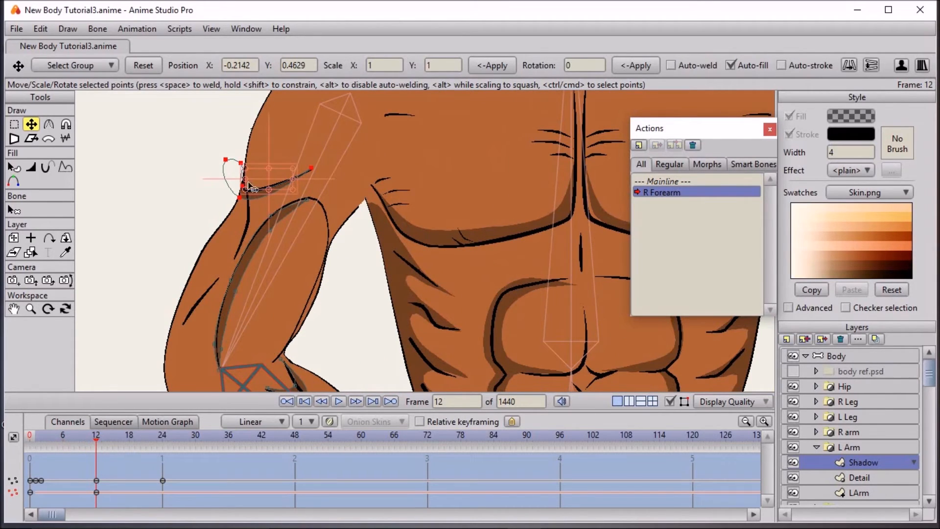
left_click_drag(274, 183, 282, 184)
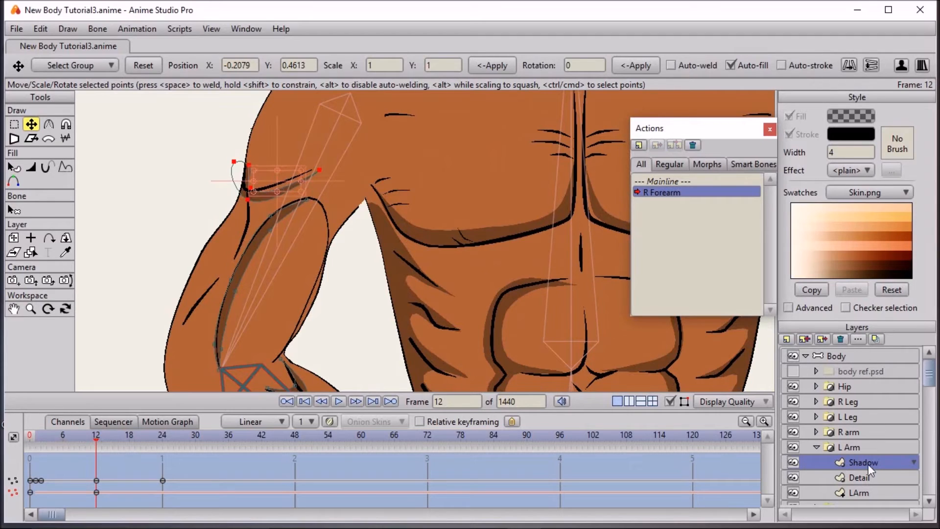
On L Arm's Detail layer at frame 12, move the line running down from the deltoid crease to about X -0.2334, Y 0.4274
left_click(872, 489)
left_click(872, 479)
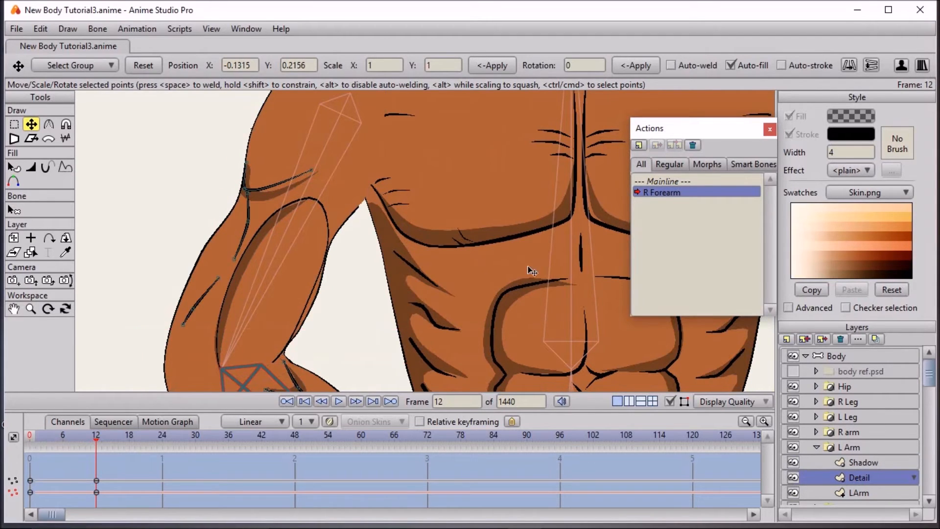
scroll(273, 170, "up", 2)
left_click(196, 165)
left_click_drag(195, 152, 209, 152)
left_click(167, 201)
left_click_drag(161, 215, 287, 156)
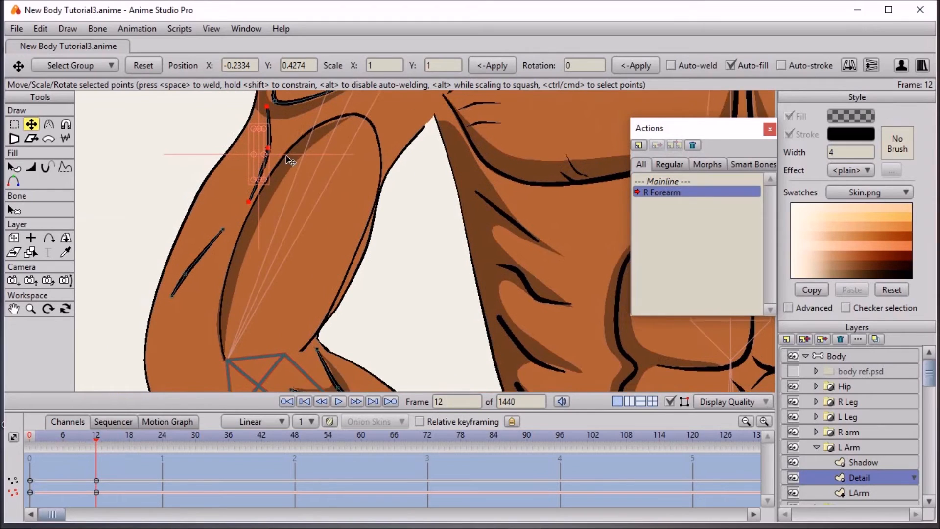
Move the short detail line on the outer upper arm inward to about X -0.2616, Y 0.3690 at frame 12
left_click(207, 253)
left_click_drag(199, 256, 207, 259)
scroll(321, 243, "down", 6)
scroll(386, 233, "up", 1)
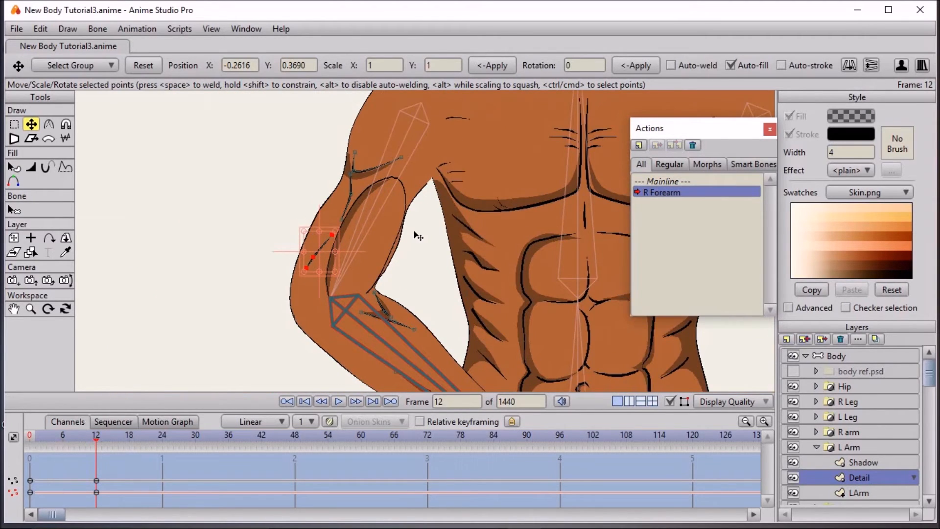
Move the Detail layer's point keyframes from frame 12 to frame 24 in the R Forearm action
scroll(416, 242, "down", 2)
left_click_drag(36, 439, 160, 444)
left_click_drag(113, 475, 161, 492)
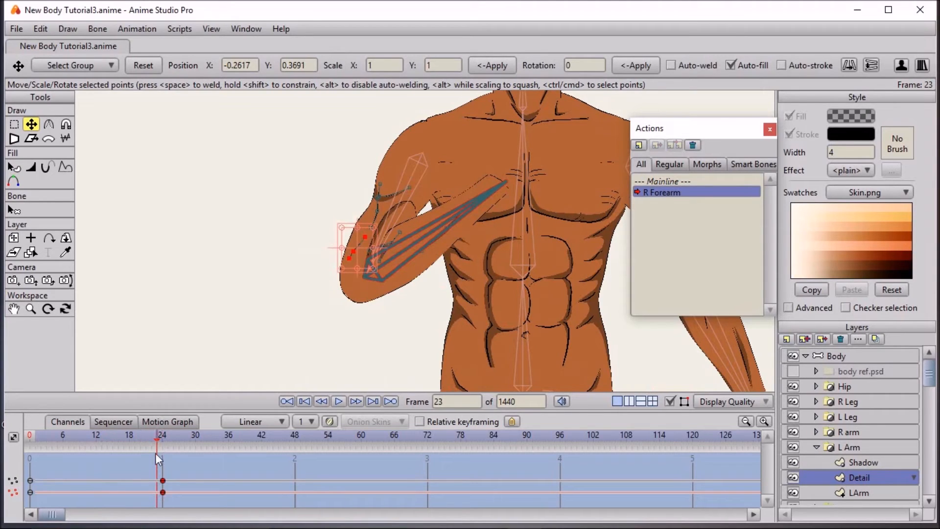
left_click(162, 437)
On L Arm's Shadow layer, move the deltoid shadow's keyframe from frame 12 to frame 24 and check the bend
left_click(844, 462)
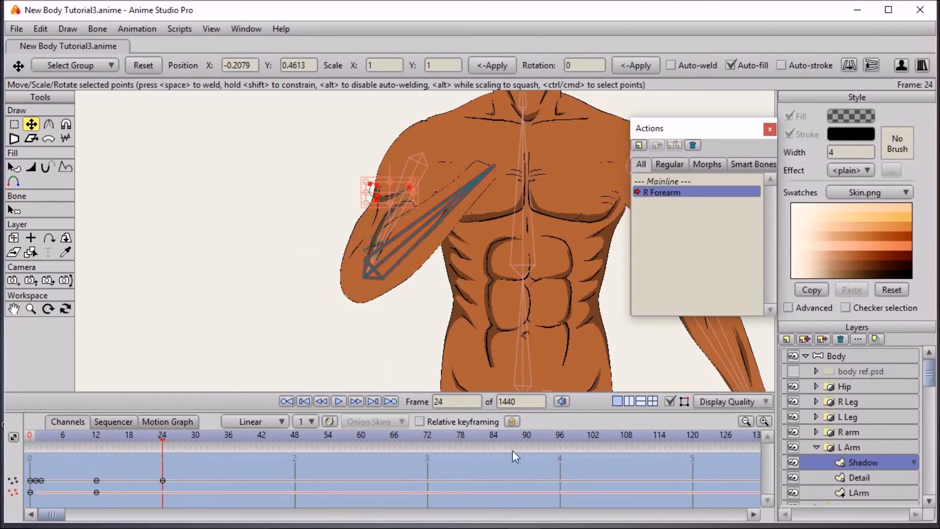
left_click_drag(111, 473, 95, 504)
left_click_drag(96, 433, 178, 462)
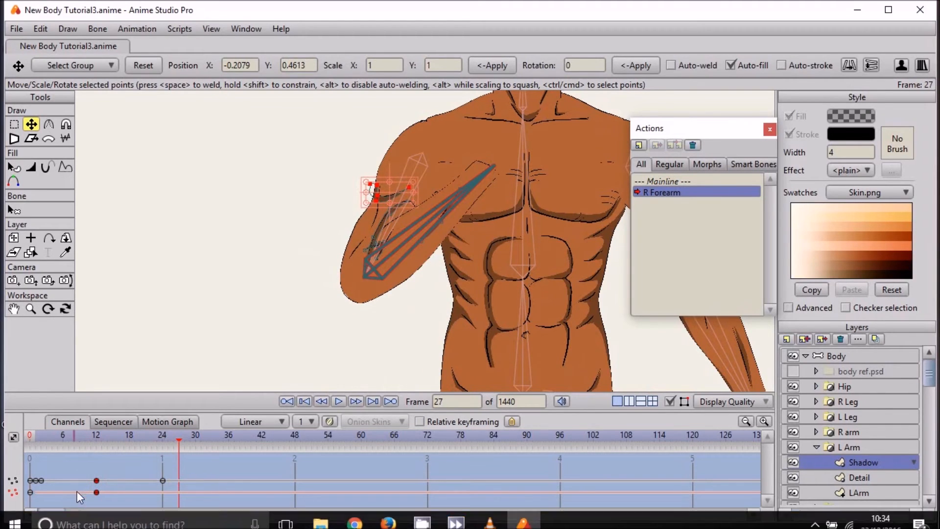
left_click_drag(96, 492, 163, 493)
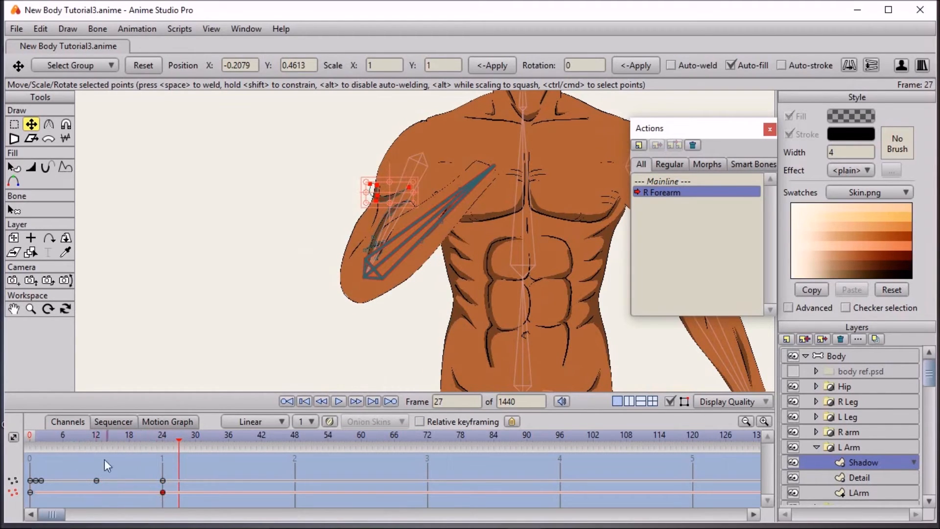
left_click(37, 435)
left_click_drag(37, 435, 166, 444)
scroll(362, 242, "up", 4)
scroll(348, 265, "down", 4)
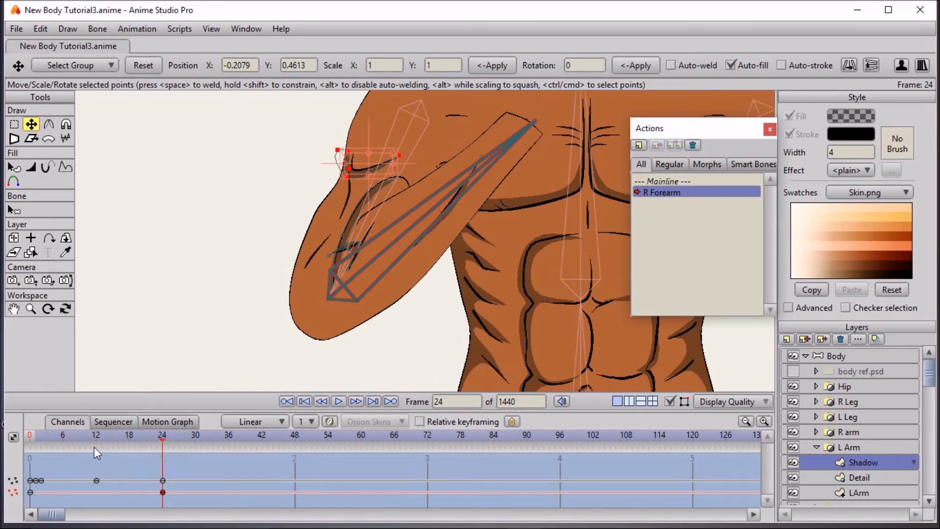
On L Arm's Detail layer at frame 12, move both elbow crease lines up toward the inner elbow
left_click(97, 437)
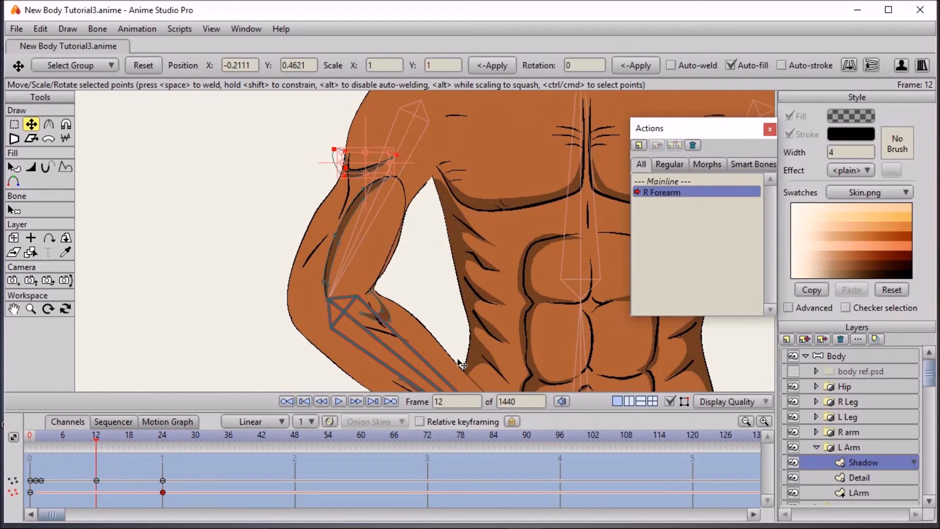
left_click(876, 478)
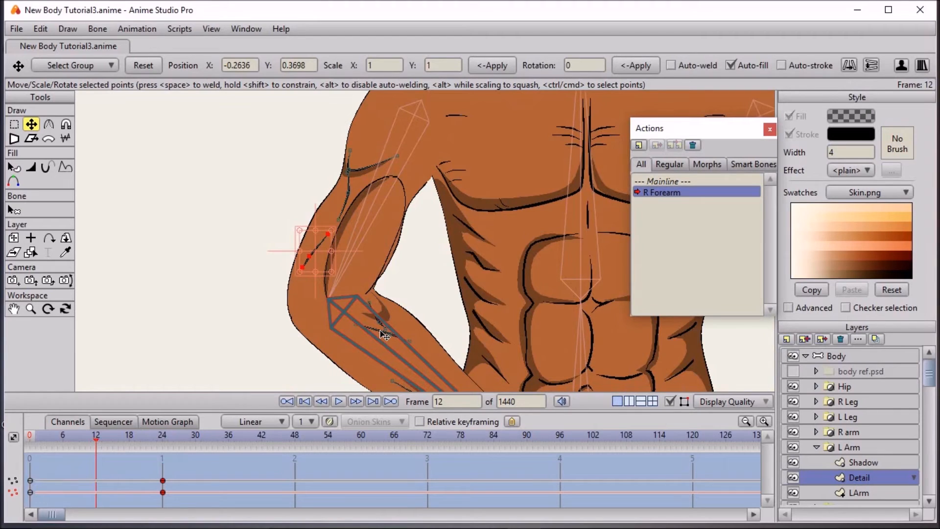
key("g")
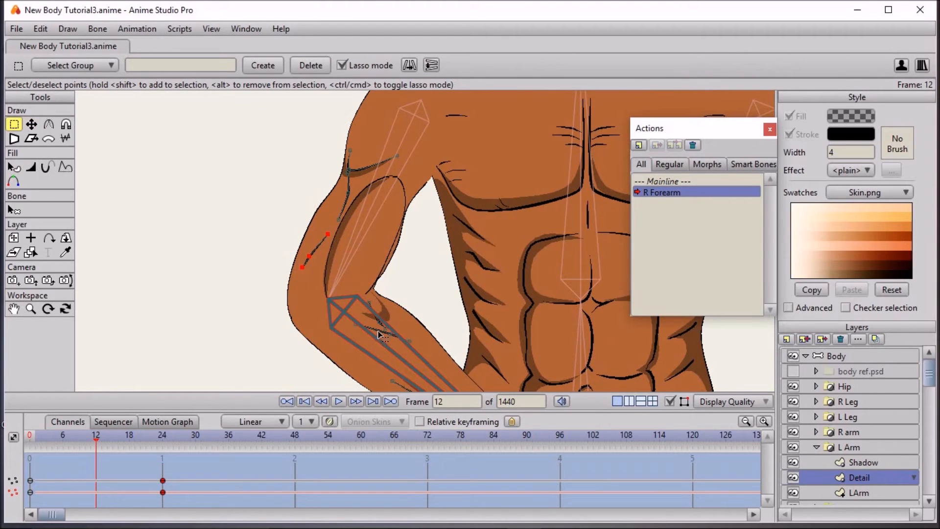
left_click_drag(405, 307, 444, 211)
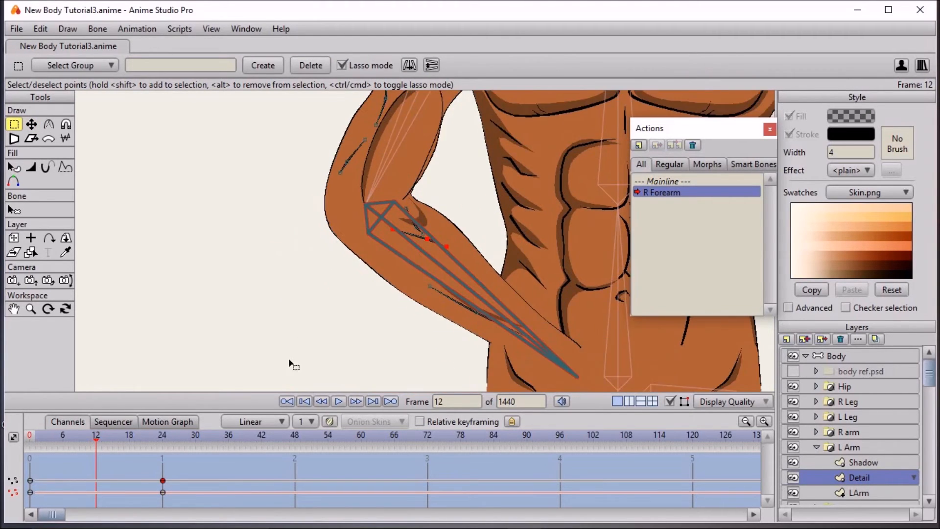
left_click(163, 435)
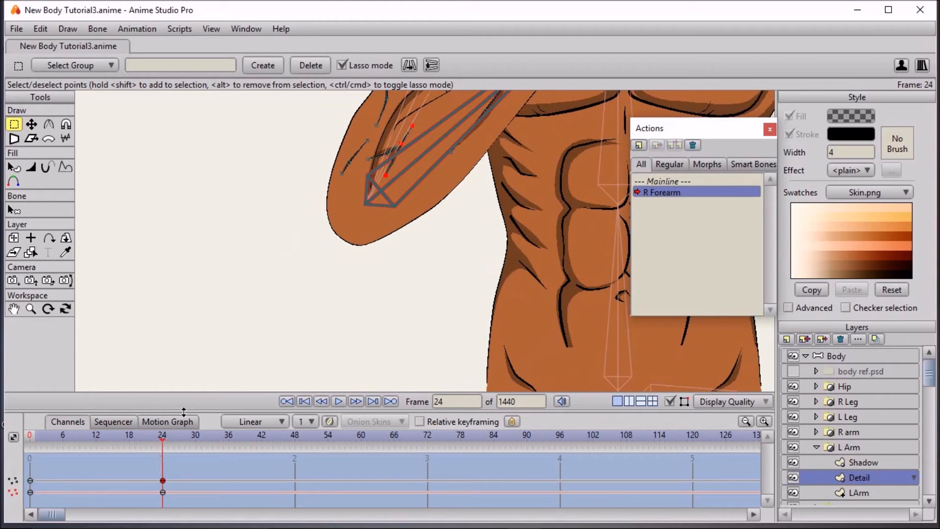
left_click(96, 435)
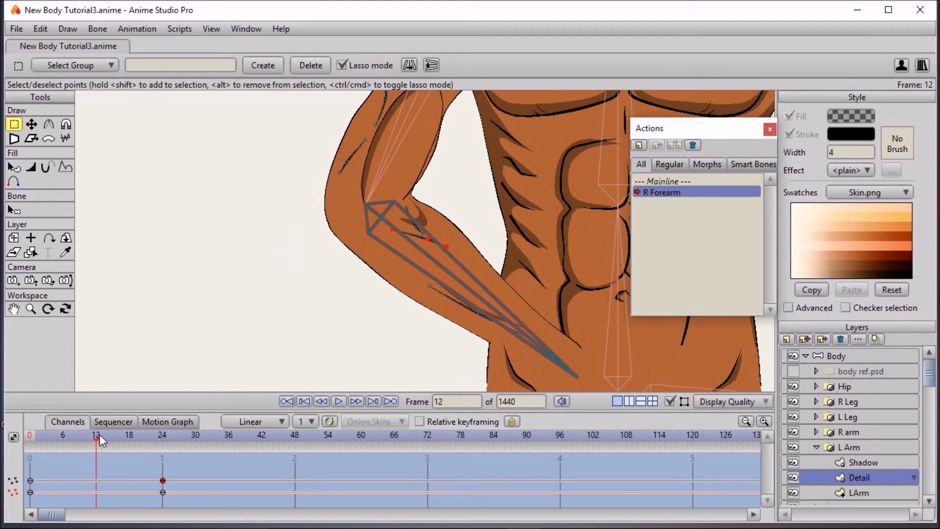
left_click_drag(371, 241, 365, 270)
scroll(366, 269, "up", 2)
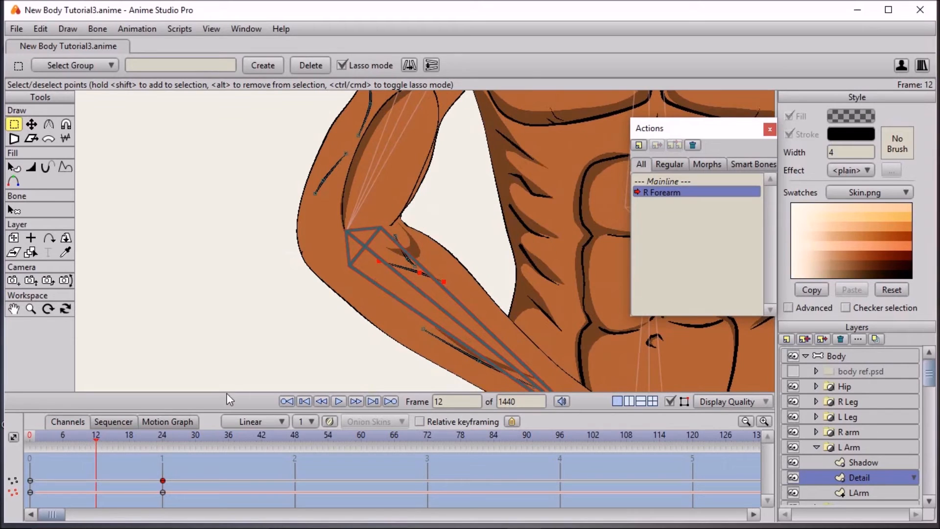
scroll(372, 255, "up", 3)
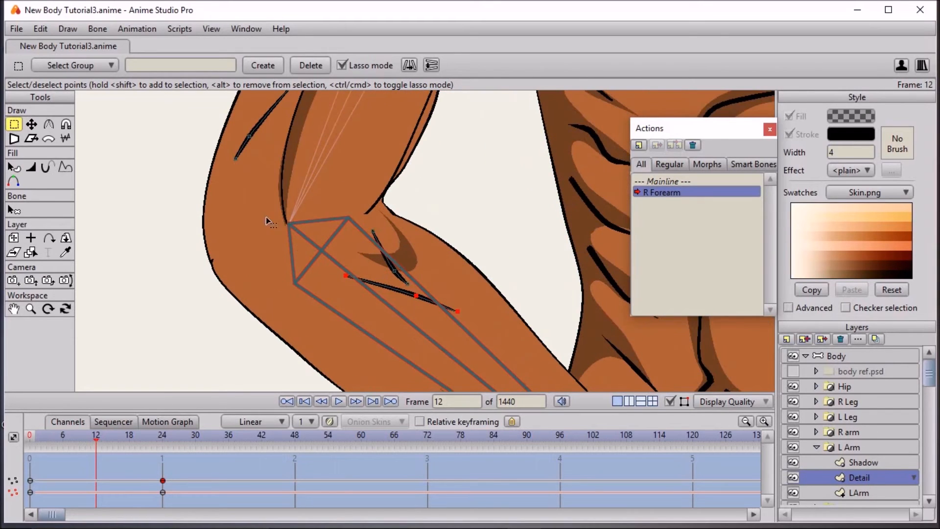
left_click(31, 124)
left_click(398, 272)
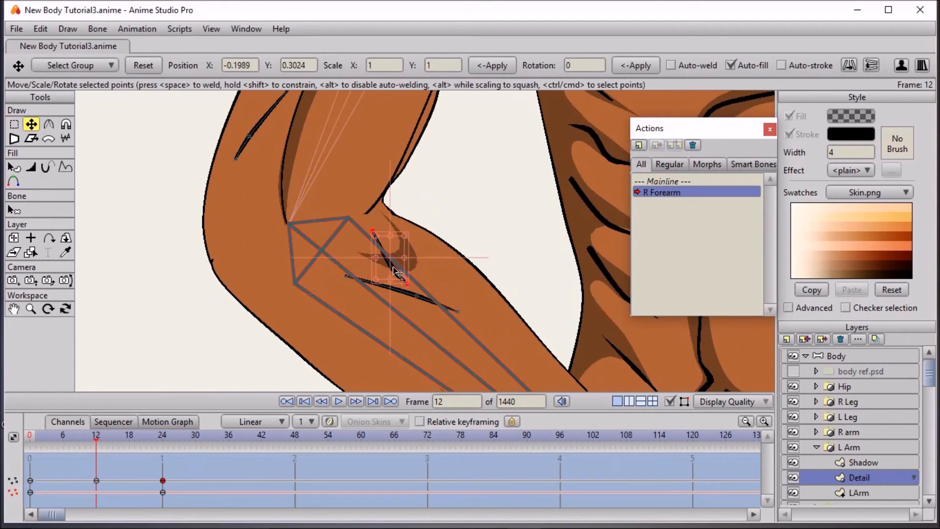
left_click_drag(392, 257, 411, 247)
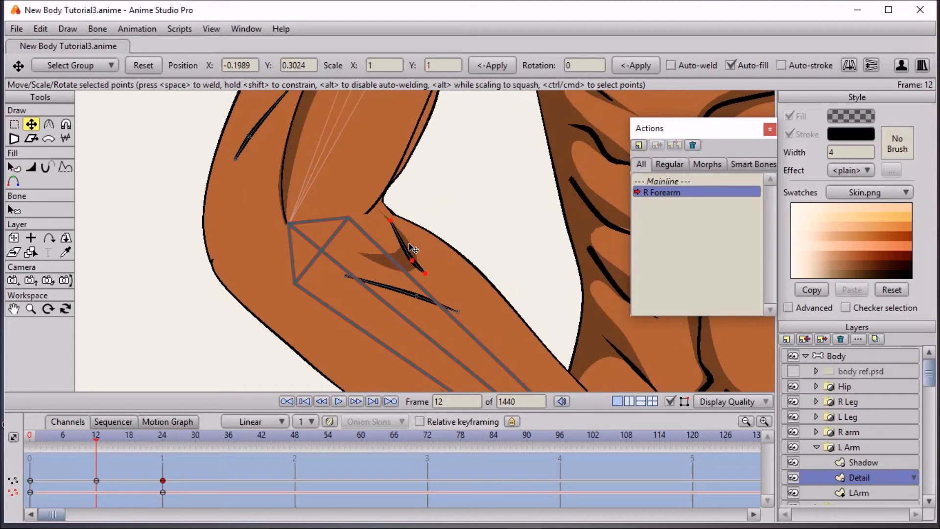
left_click(403, 291)
left_click_drag(409, 288, 413, 272)
Move the lower forearm detail line inward to about X -0.1240, Y 0.2157 at frame 12
scroll(418, 270, "down", 5)
scroll(425, 278, "up", 4)
scroll(425, 278, "down", 3)
left_click(451, 317)
left_click_drag(458, 317, 466, 312)
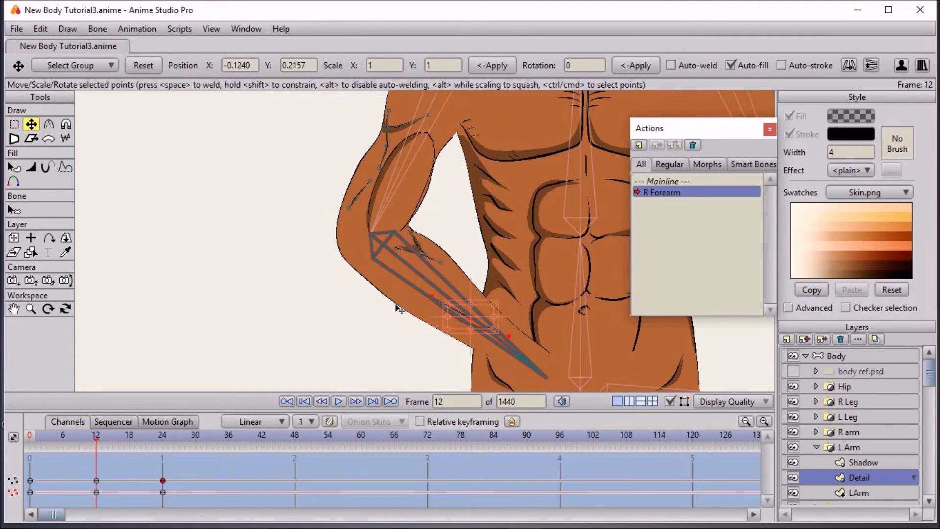
scroll(399, 309, "up", 1)
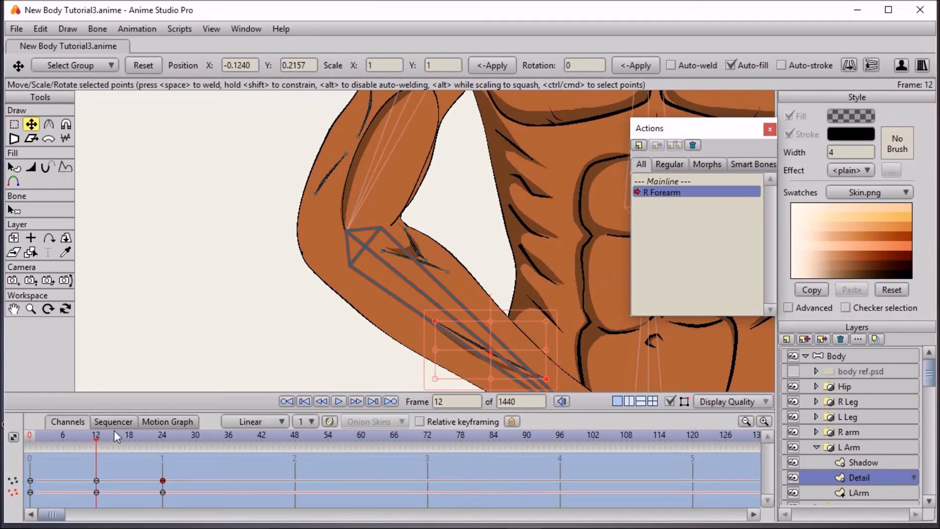
At frame 17, move the two elbow crease lines up to the inner elbow, pushing one past the forearm outline
left_click_drag(104, 436, 123, 442)
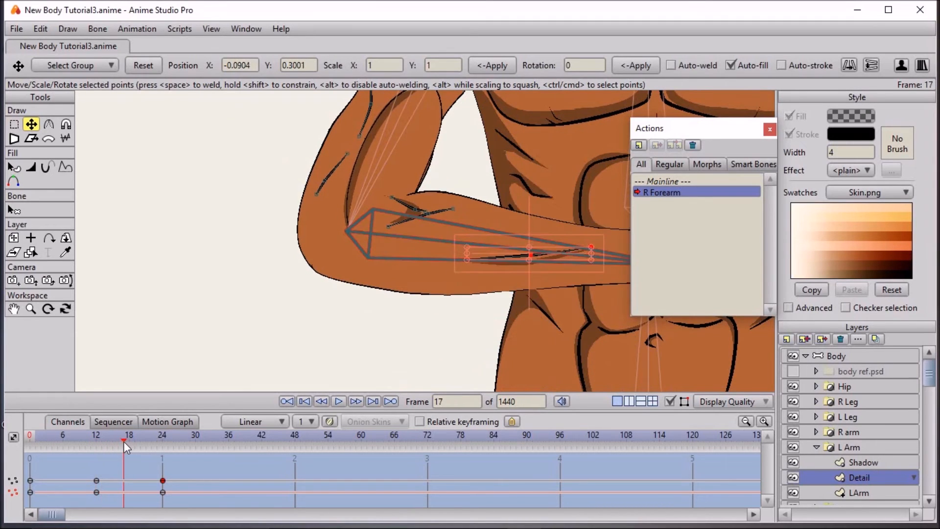
scroll(258, 308, "up", 3)
left_click_drag(370, 235, 380, 284)
left_click(400, 230)
left_click_drag(403, 231, 509, 172)
left_click(420, 251)
left_click_drag(418, 255, 452, 221)
scroll(460, 222, "down", 1)
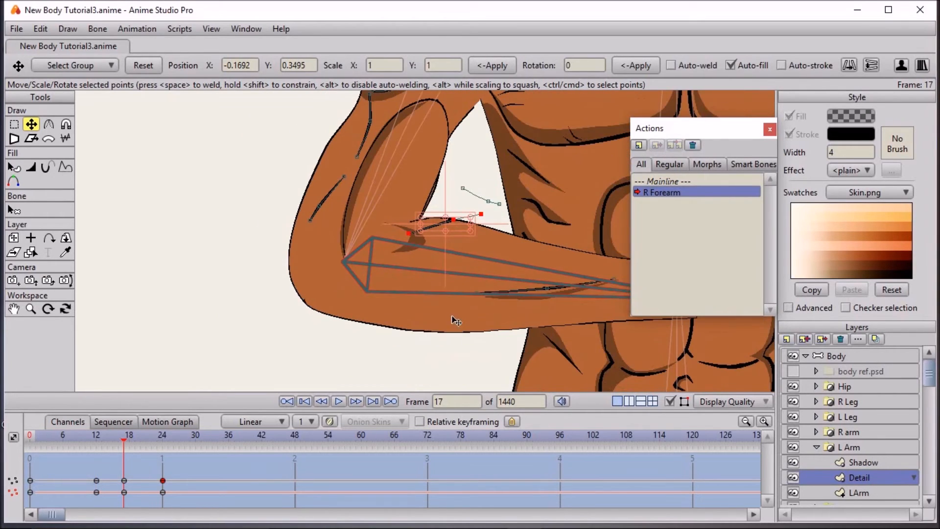
At frame 18, move both elbow crease lines completely off the arm into the empty canvas area
left_click_drag(99, 434, 128, 443)
left_click_drag(432, 200, 79, 110)
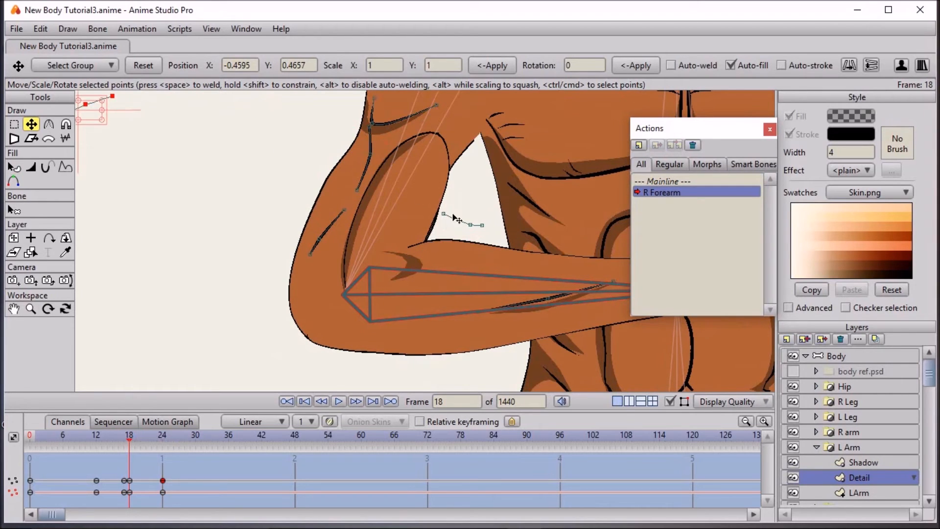
left_click(459, 220)
left_click_drag(459, 220, 93, 135)
Delete the frame 24 keyframes of both elbow crease lines on the Detail layer
left_click_drag(124, 433, 165, 439)
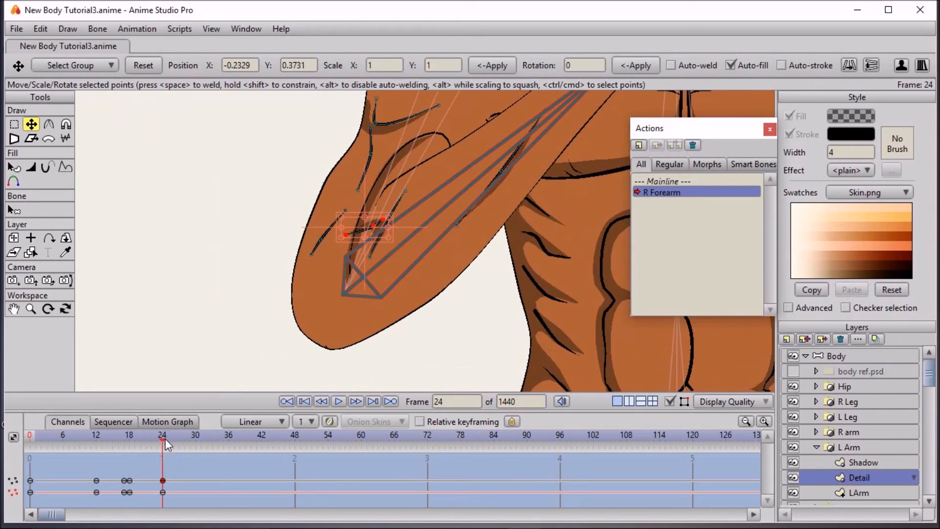
left_click(162, 492)
left_click(154, 497)
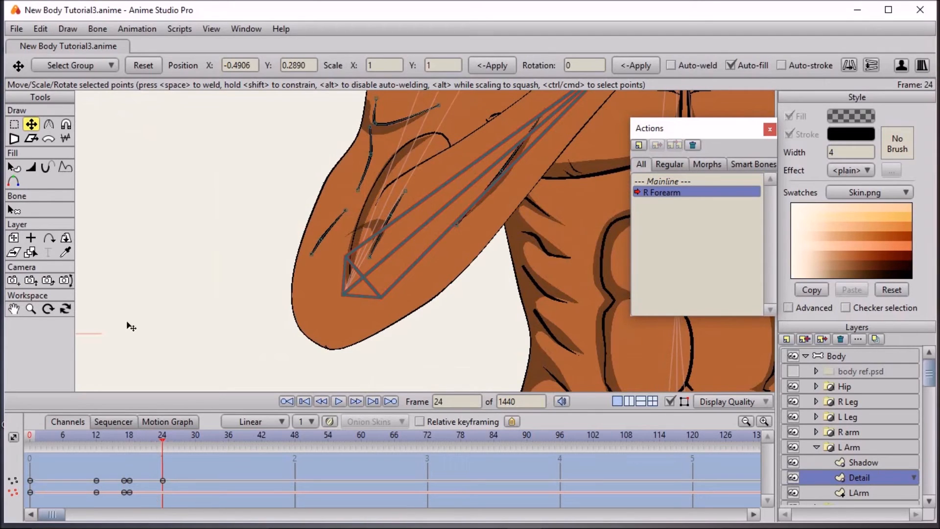
left_click(14, 124)
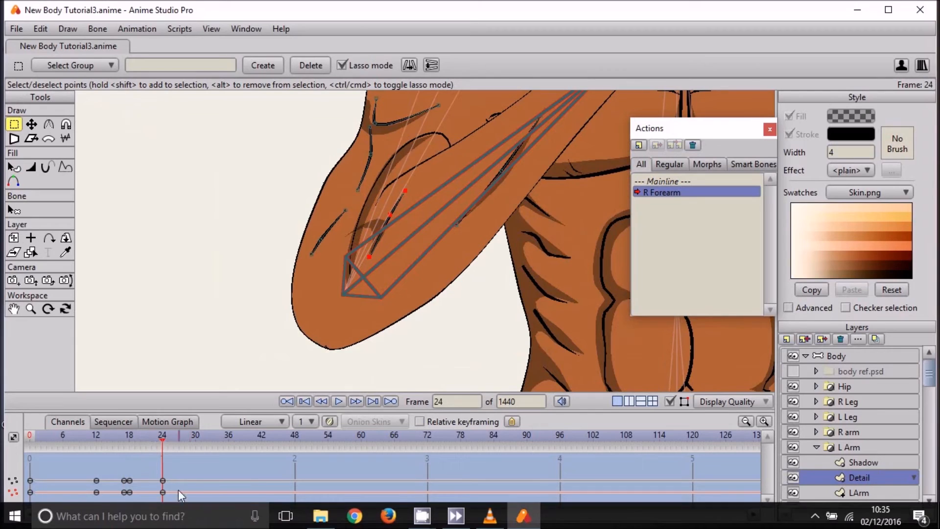
left_click_drag(175, 489, 155, 497)
key("Delete")
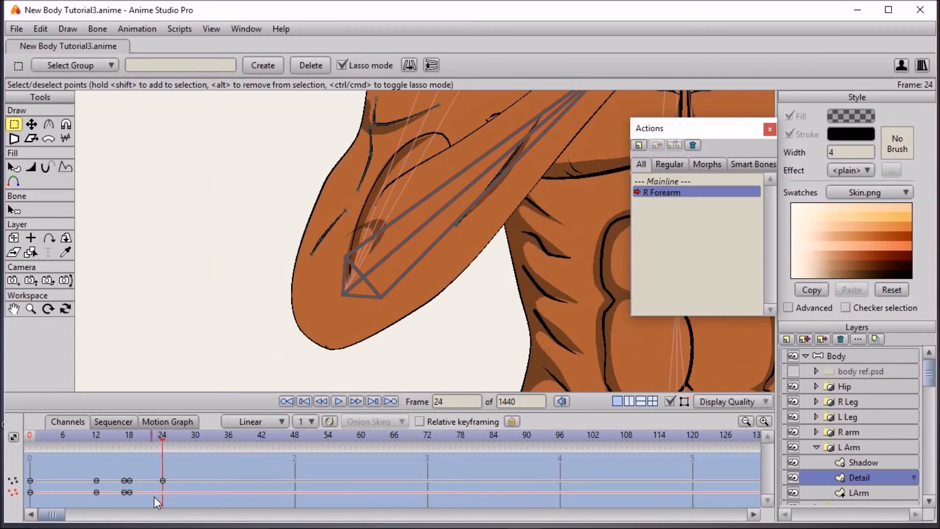
On L Arm's Shadow layer at frame 15, move the elbow crease shadow up toward the inner elbow
left_click(892, 461)
left_click(96, 435)
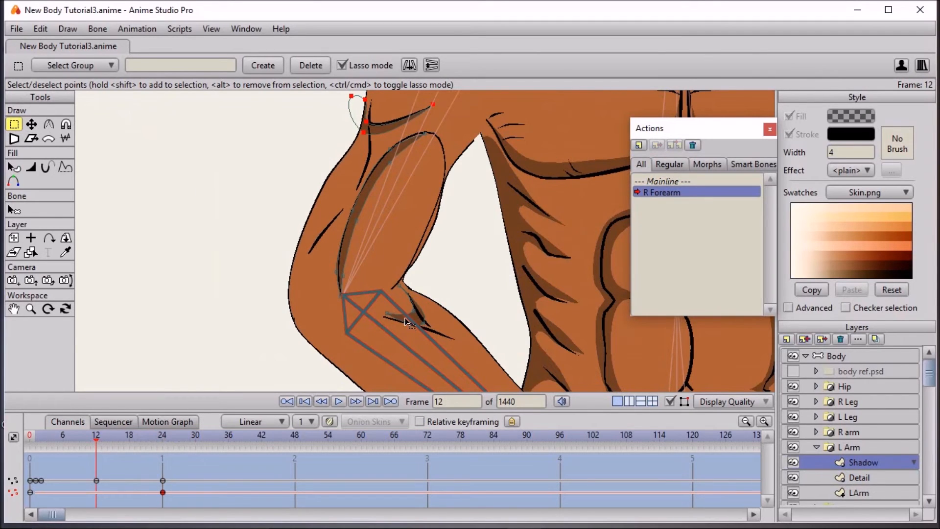
left_click_drag(96, 437, 112, 436)
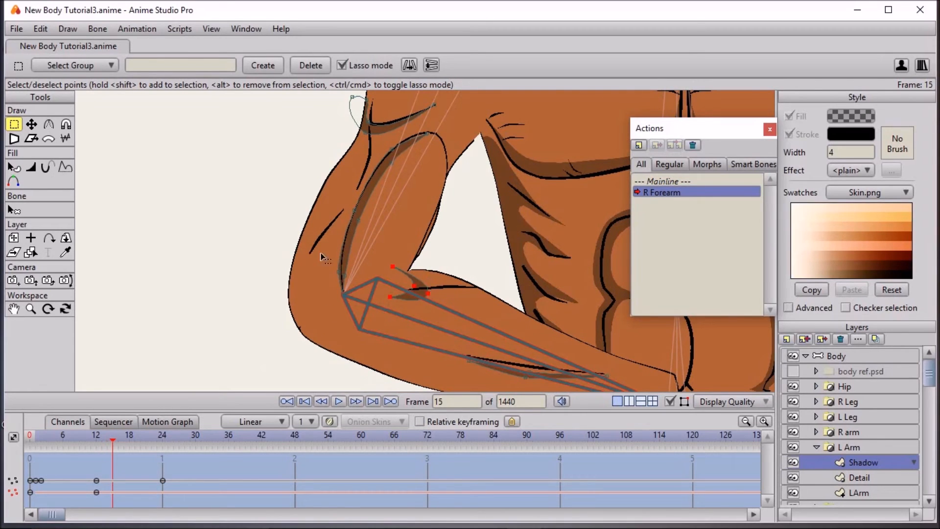
left_click(31, 124)
left_click_drag(424, 282, 437, 273)
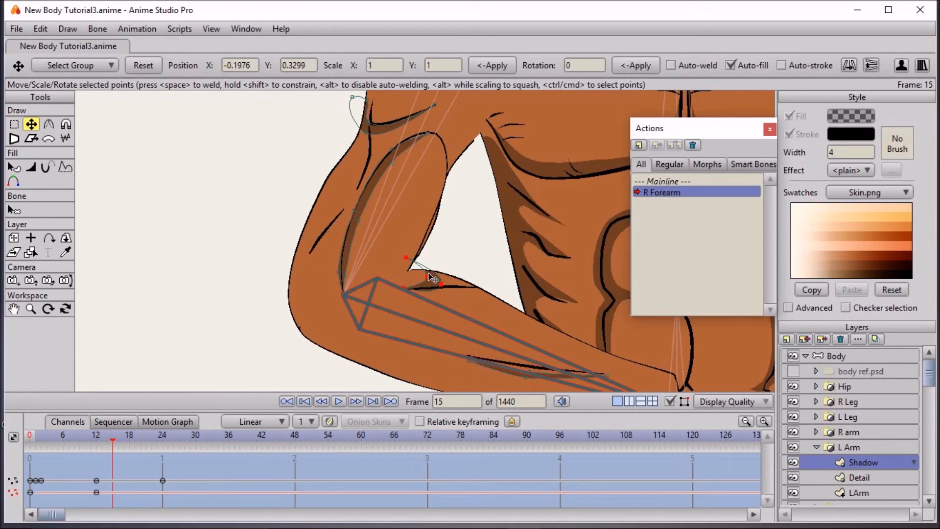
At frame 16, move the elbow crease shadow off the arm and check the bend through frame 24
left_click(118, 435)
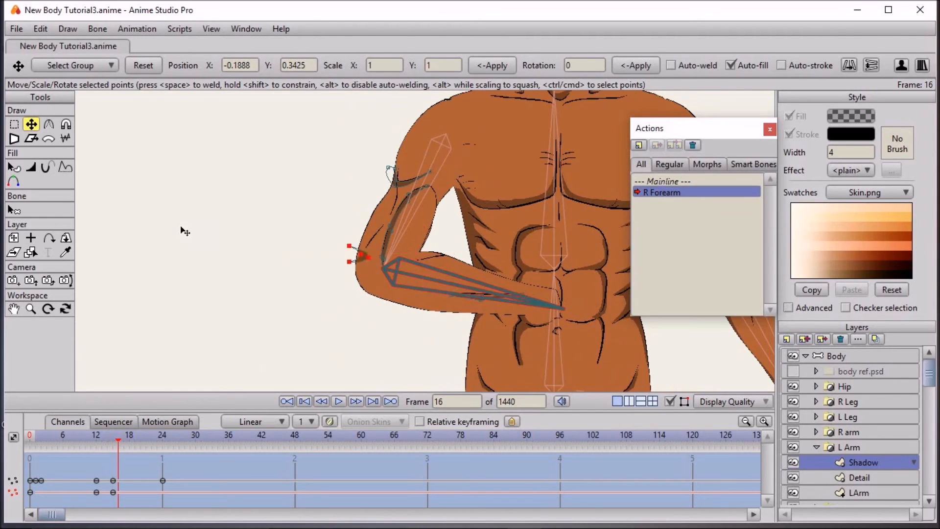
left_click_drag(184, 231, 163, 228)
left_click_drag(98, 439, 160, 440)
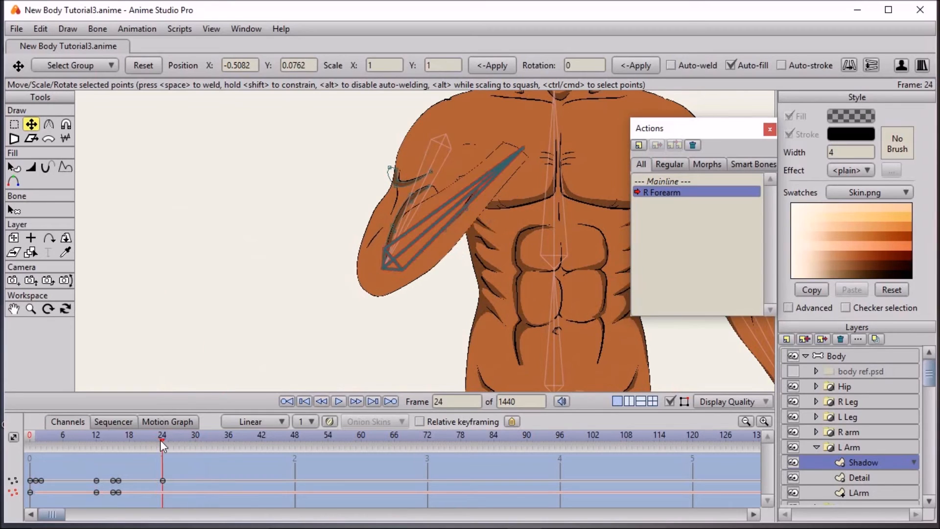
Return to the Mainline, select the Body layer and create a new action named R Forearm 2
double_click(656, 180)
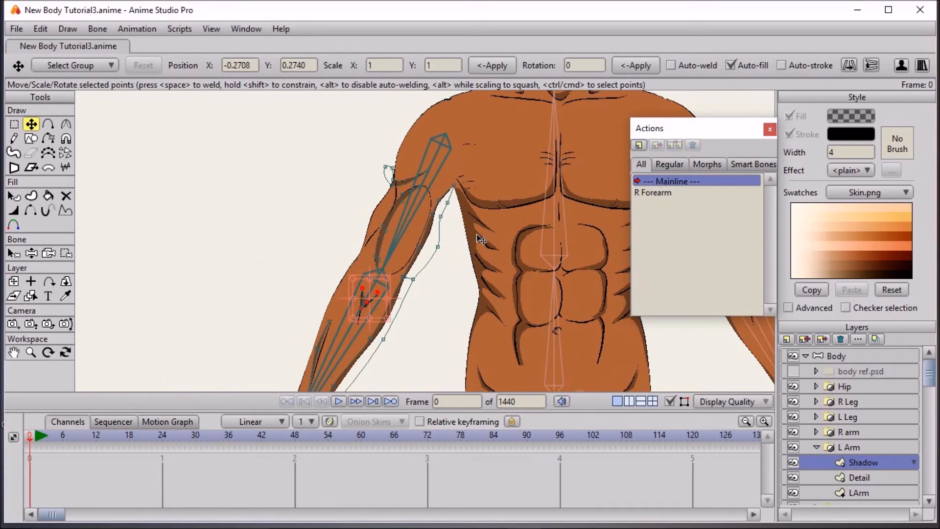
scroll(485, 262, "down", 2)
left_click(832, 356)
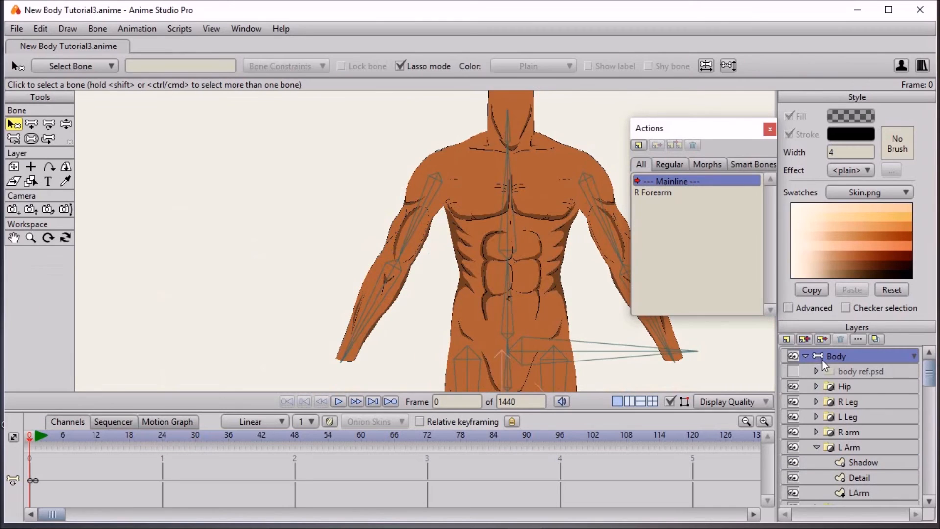
left_click(647, 193)
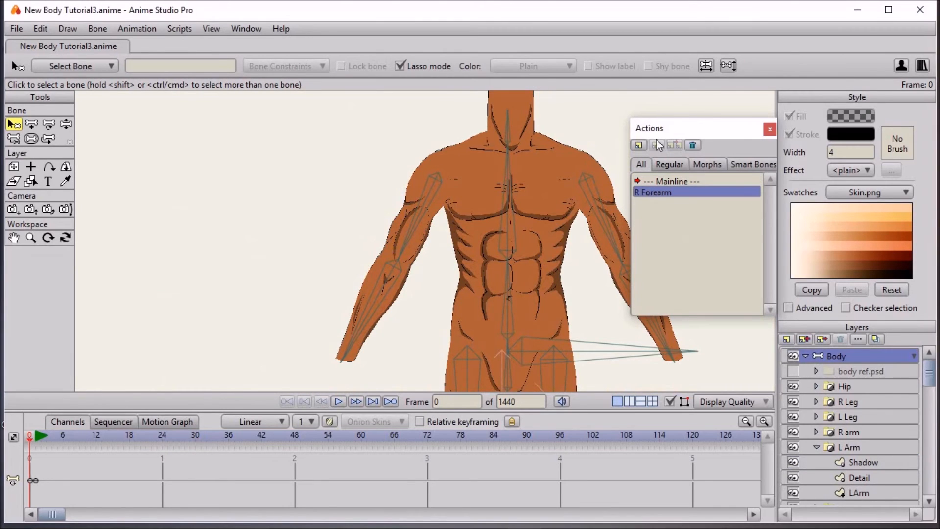
left_click(639, 145)
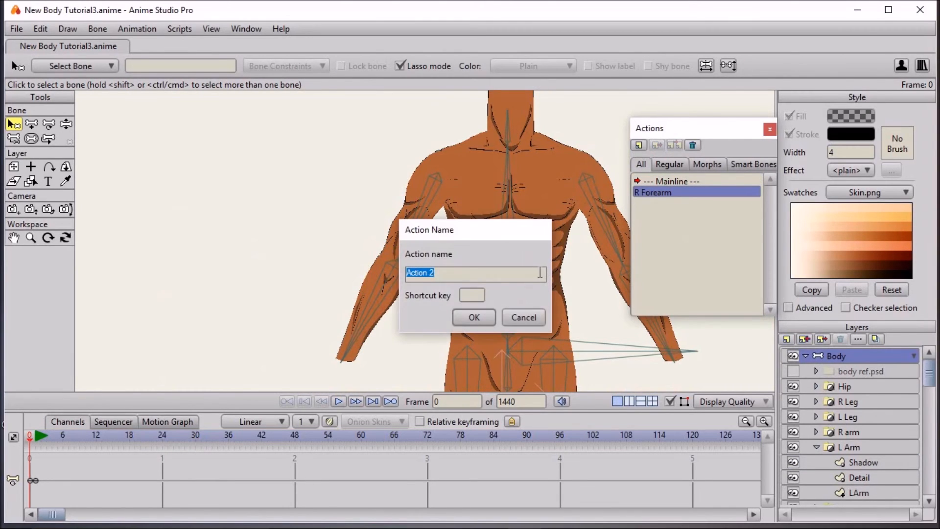
type("R Forearm")
left_click(472, 317)
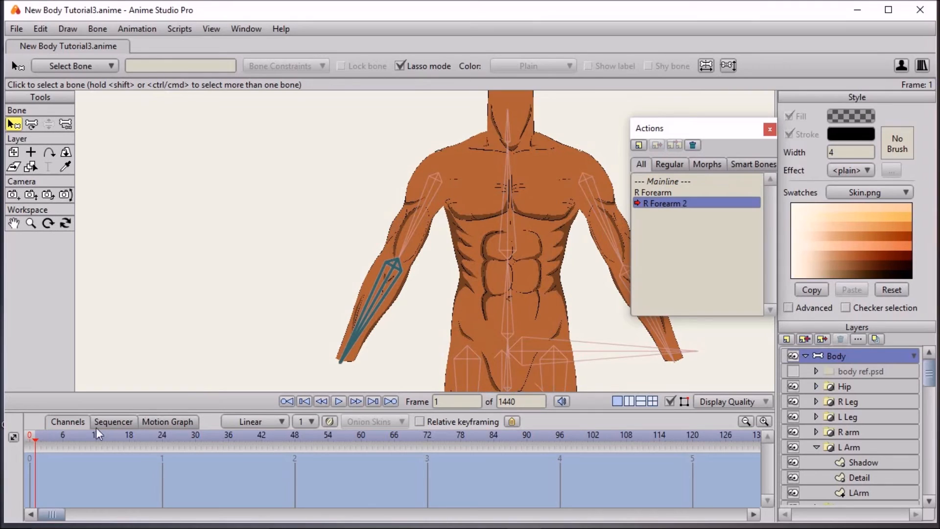
At frame 24, rotate the forearm bone outward and up beside the shoulder, to an angle of about 203
left_click_drag(33, 440, 161, 445)
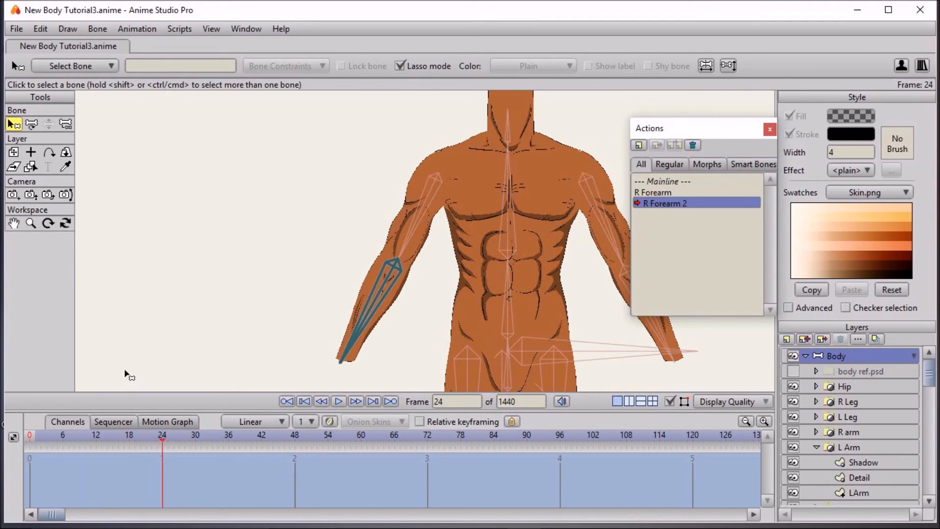
left_click(31, 124)
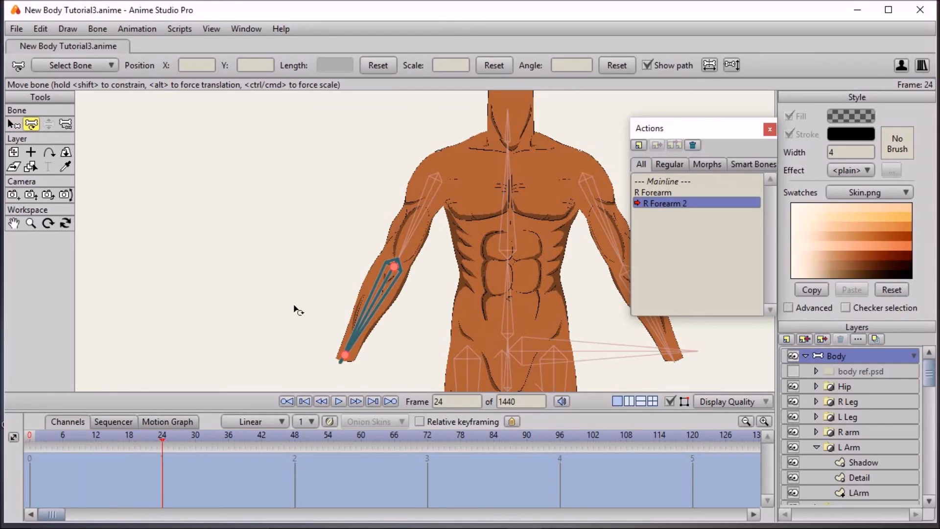
left_click_drag(361, 351, 406, 146)
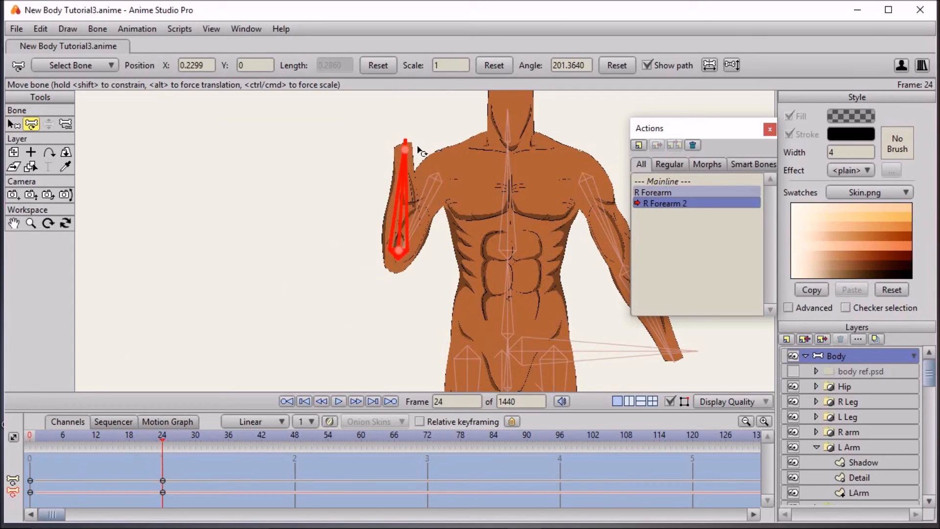
left_click_drag(416, 150, 412, 151)
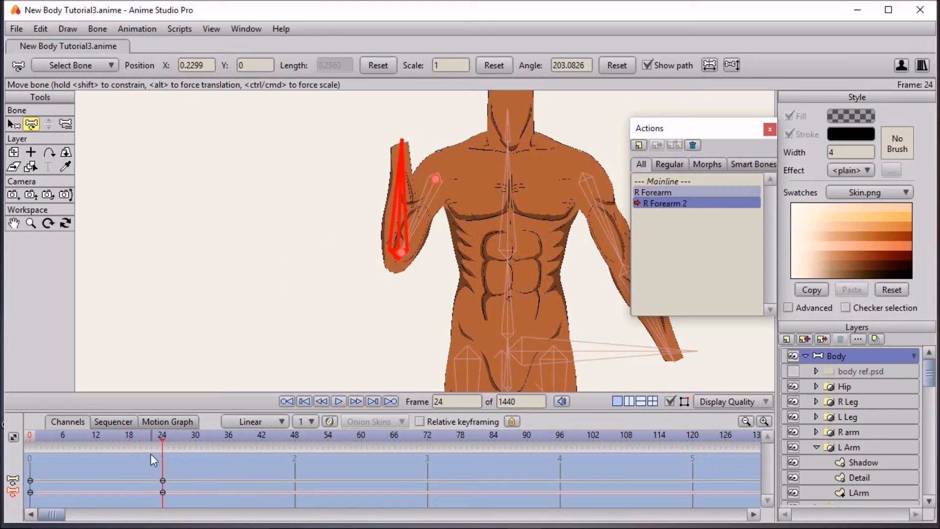
At frame 12 on L Arm's LArm layer, adjust the outer upper-arm outline points so the edge runs straighter into the elbow
left_click_drag(162, 443, 96, 446)
scroll(384, 262, "up", 3)
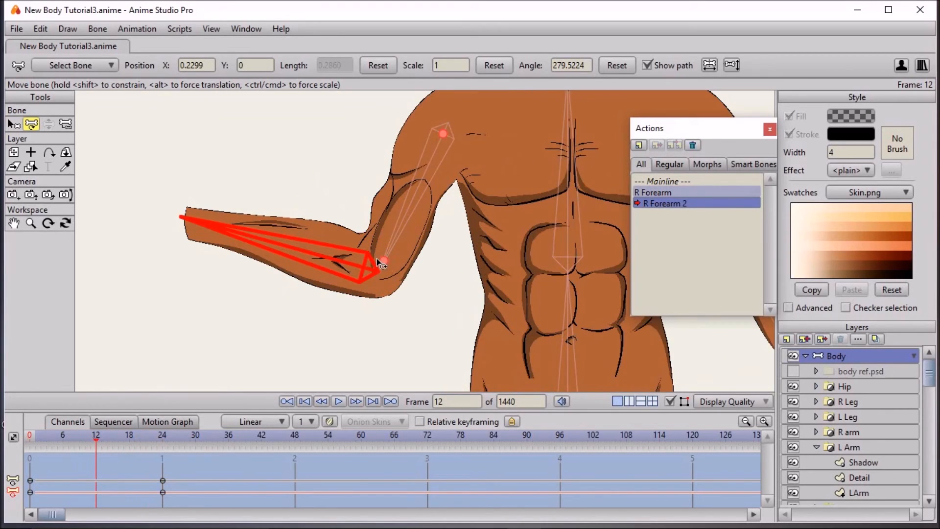
scroll(839, 422, "down", 3)
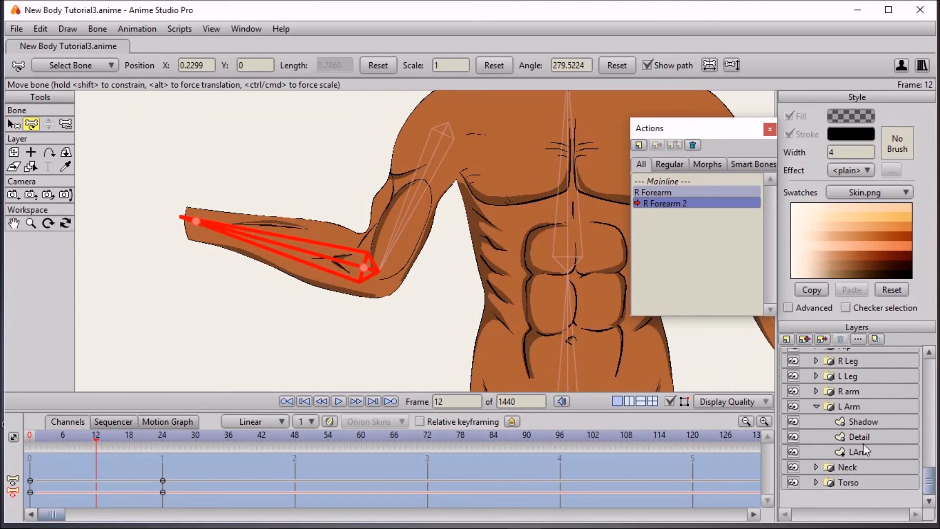
left_click(862, 450)
left_click(31, 123)
scroll(400, 160, "up", 2)
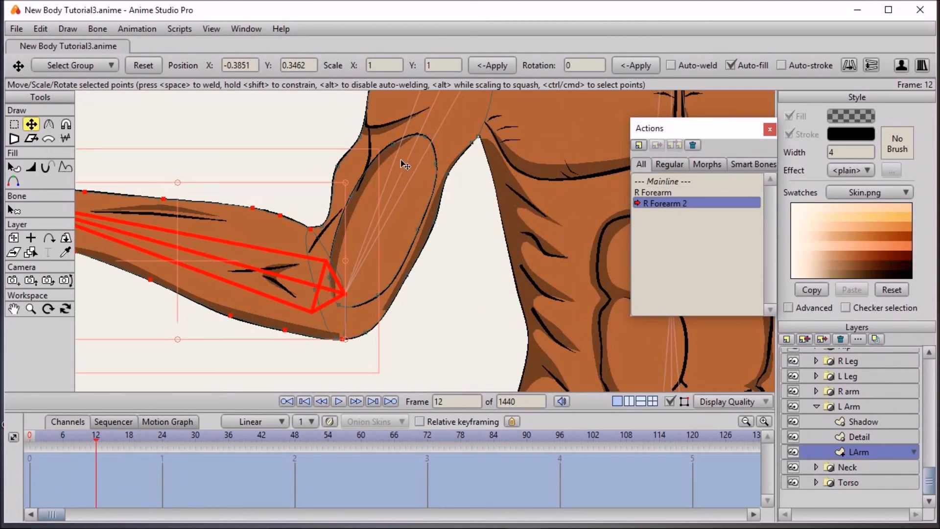
left_click_drag(338, 164, 341, 171)
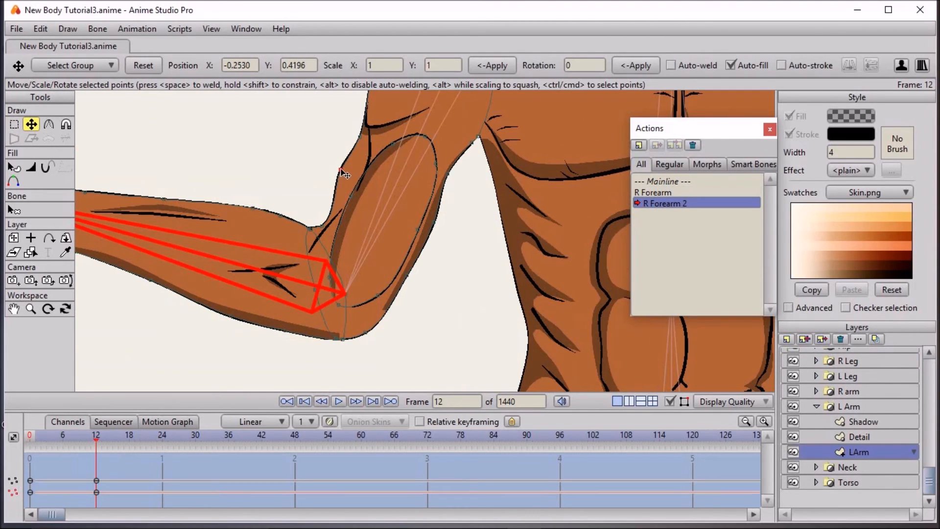
left_click_drag(324, 227, 315, 223)
left_click_drag(361, 138, 358, 132)
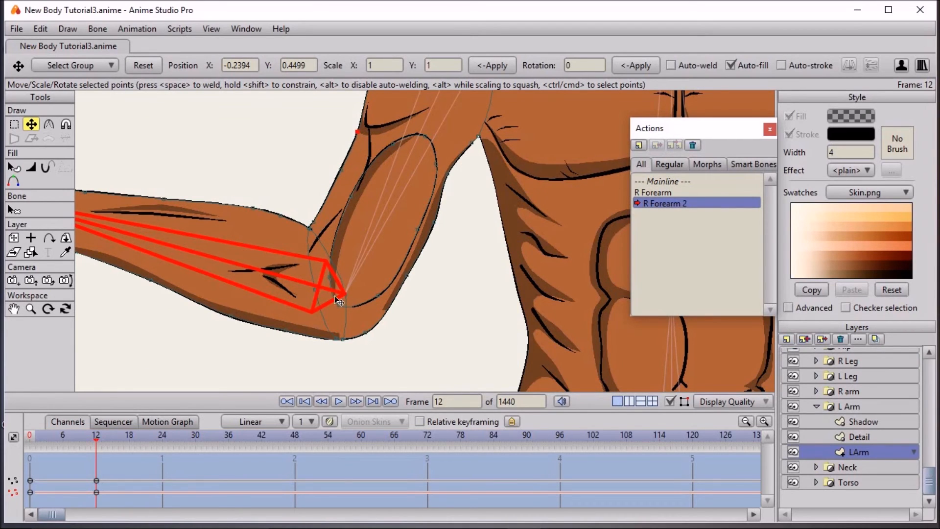
Adjust the upper-arm outline points around the armpit and shoulder side at frame 12
scroll(487, 276, "up", 3)
left_click(446, 267)
left_click_drag(446, 267, 454, 265)
left_click_drag(480, 232, 501, 130)
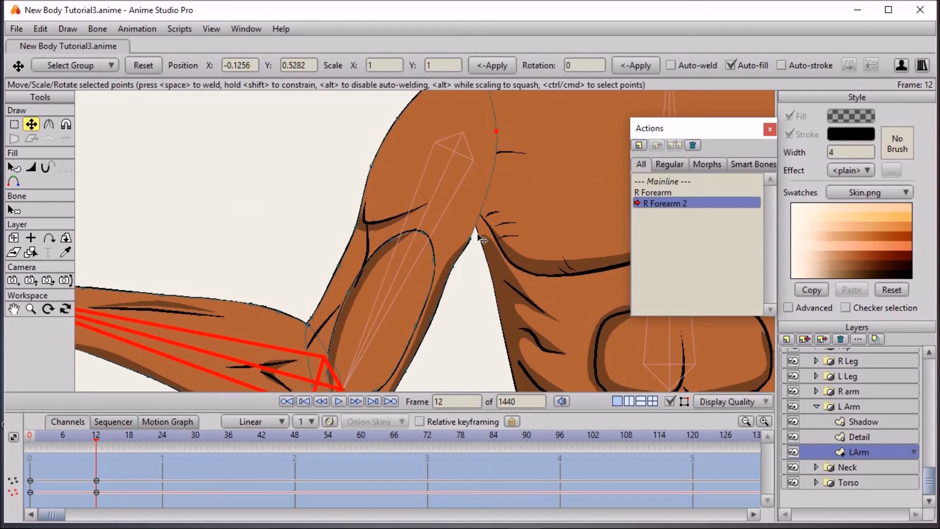
left_click(484, 237)
left_click(484, 236)
At frame 12, move the biceps shape toward the outer edge of the upper arm so it bulges over the outline
left_click(337, 267)
scroll(401, 272, "down", 2)
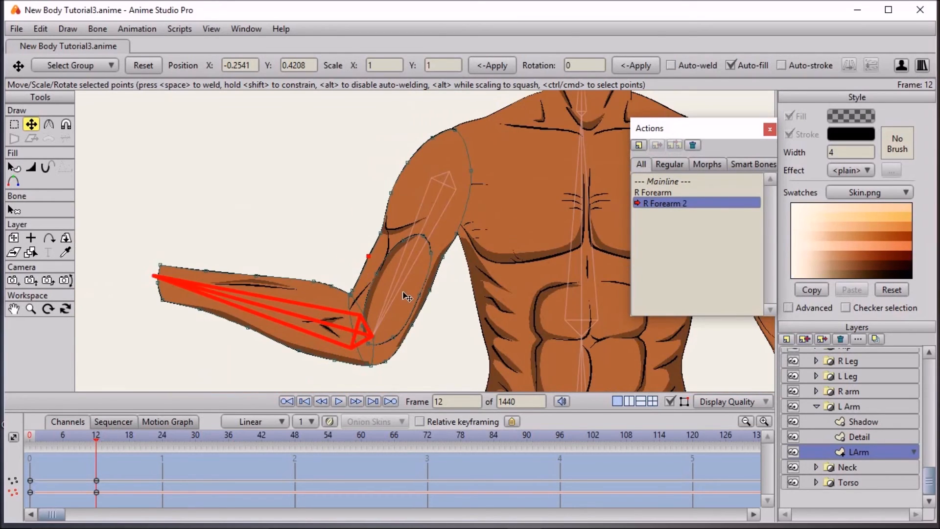
left_click(390, 252)
left_click_drag(395, 288, 379, 276)
At frame 24, nudge the biceps shape to fit between the raised forearm and the upper arm
left_click_drag(34, 434, 166, 439)
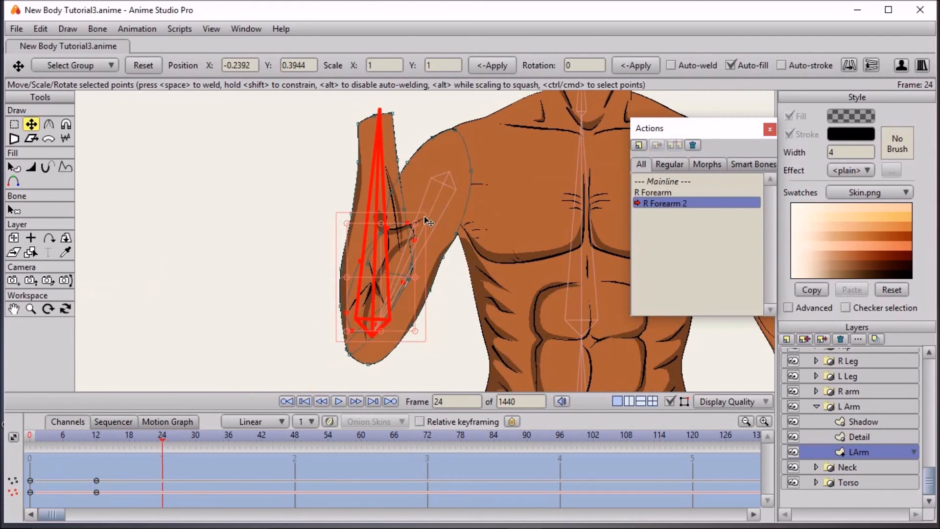
scroll(441, 215, "up", 2)
left_click_drag(407, 210, 404, 219)
left_click_drag(350, 304, 351, 300)
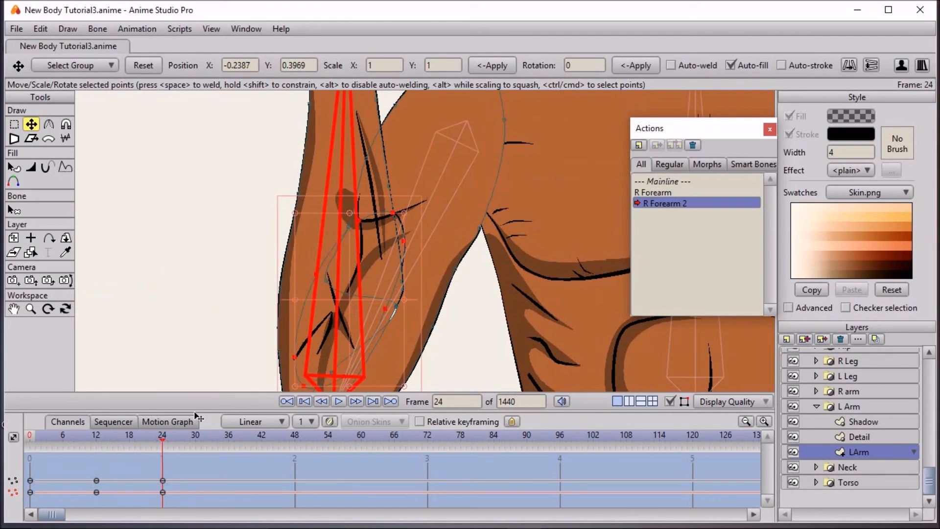
At frame 12 on the Detail layer, move the crease line above the biceps off the arm into the empty canvas
mouse_move(96, 435)
left_mouse_down()
mouse_move(15, 449)
mouse_move(96, 451)
left_mouse_up()
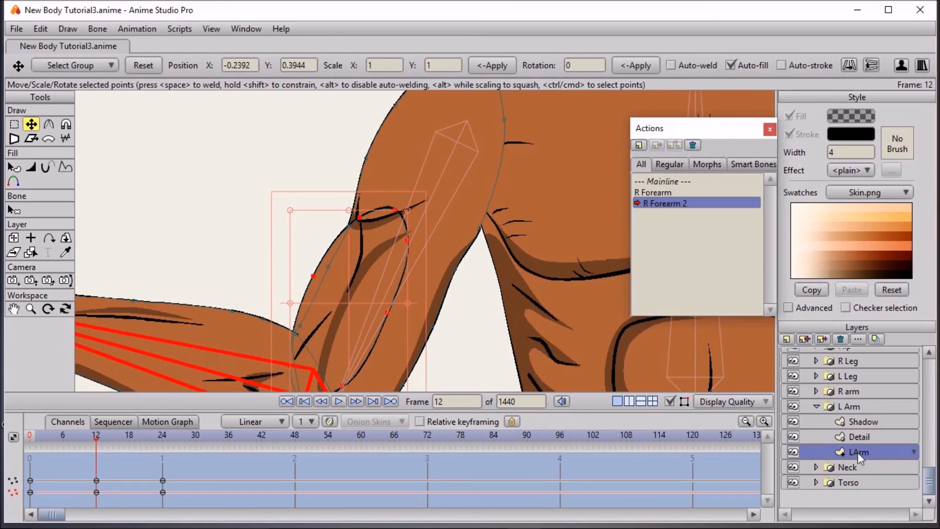
left_click(895, 436)
scroll(582, 260, "down", 3)
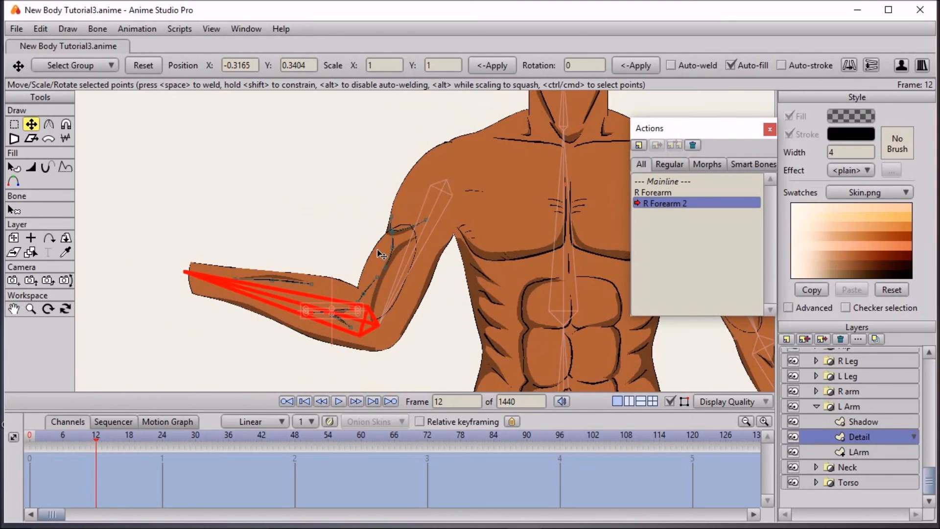
double_click(403, 230)
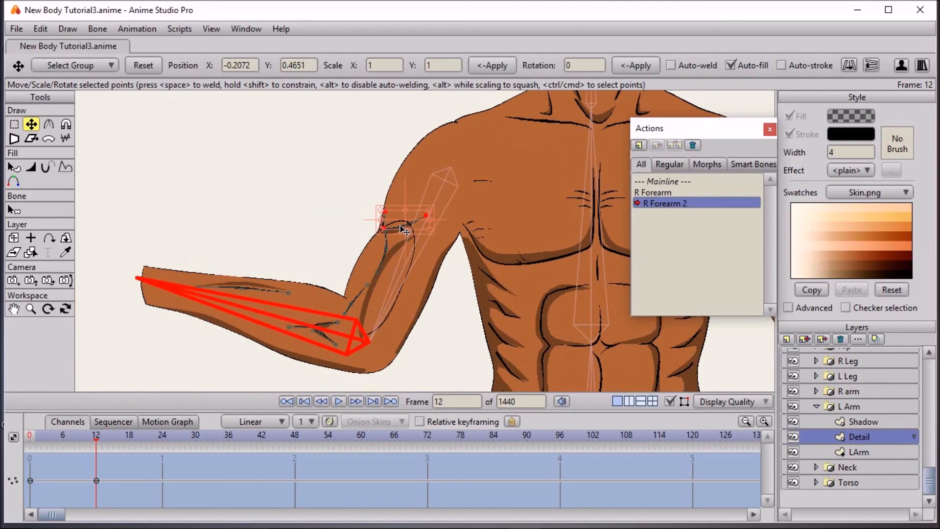
left_click_drag(399, 225, 236, 123)
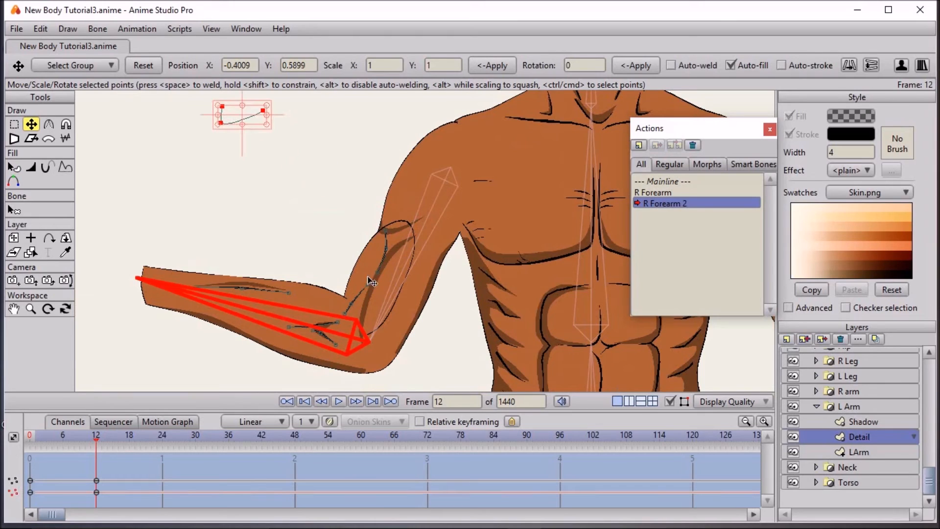
Move the outer biceps line and the inner elbow line off the arm into the empty canvas at frame 12
double_click(386, 263)
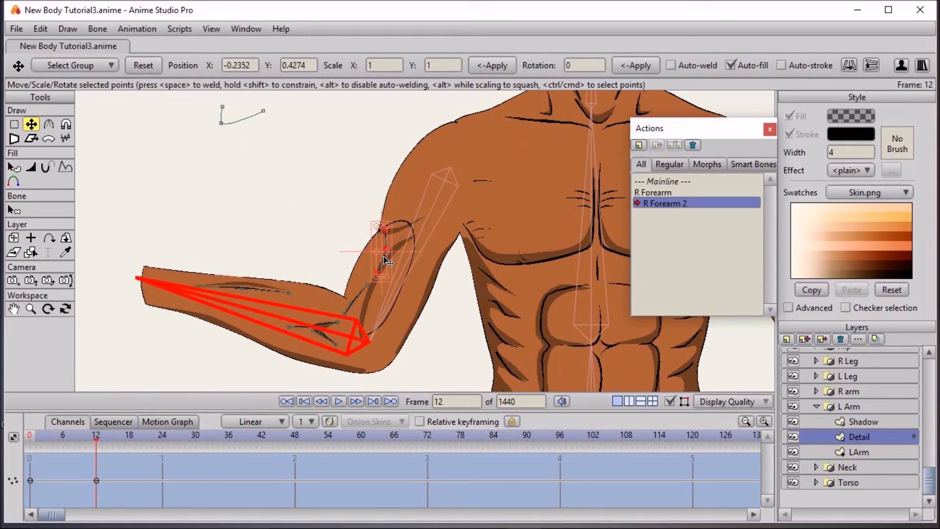
left_click_drag(387, 260, 157, 126)
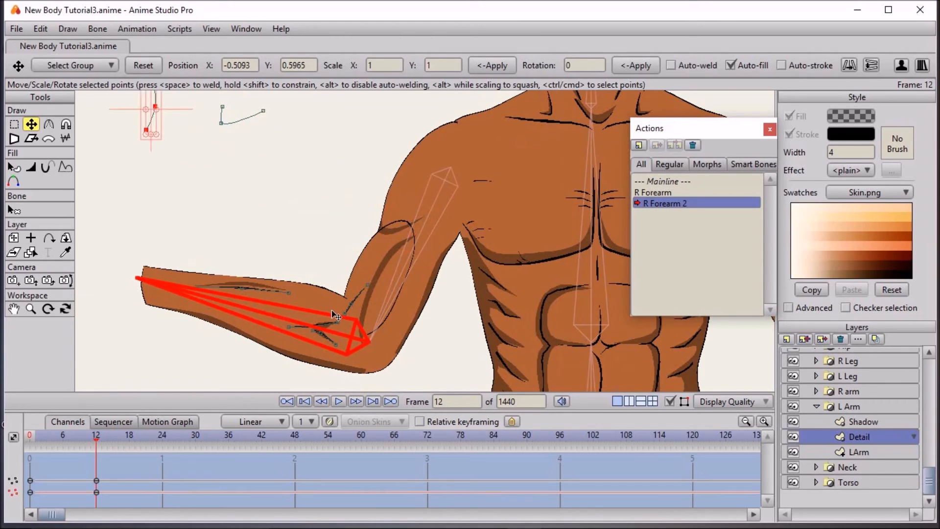
double_click(360, 299)
left_click_drag(360, 299, 245, 149)
mouse_move(32, 436)
left_mouse_down()
mouse_move(91, 443)
mouse_move(16, 454)
mouse_move(98, 451)
left_mouse_up()
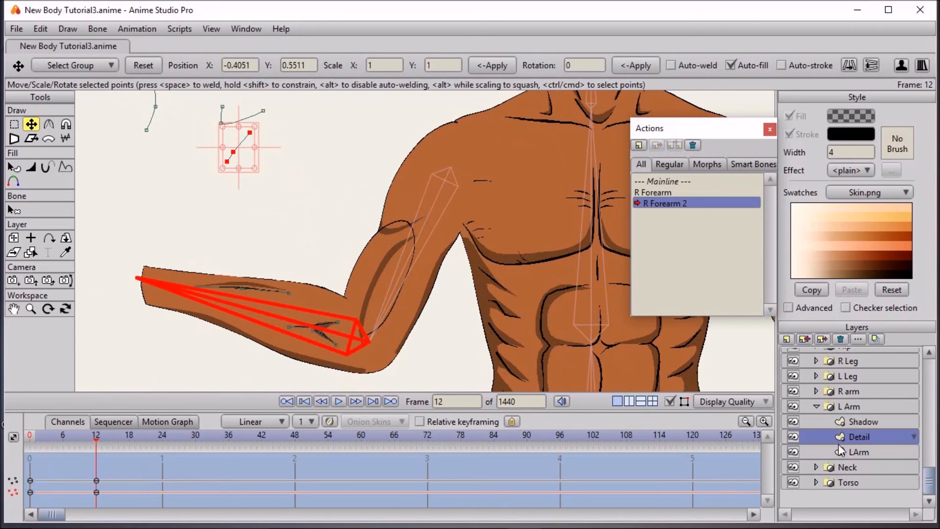
On the Shadow layer at frame 12, move the shadow above the biceps off the arm and place the biceps shadow along its outer edge
left_click(858, 422)
left_click_drag(385, 224, 259, 188)
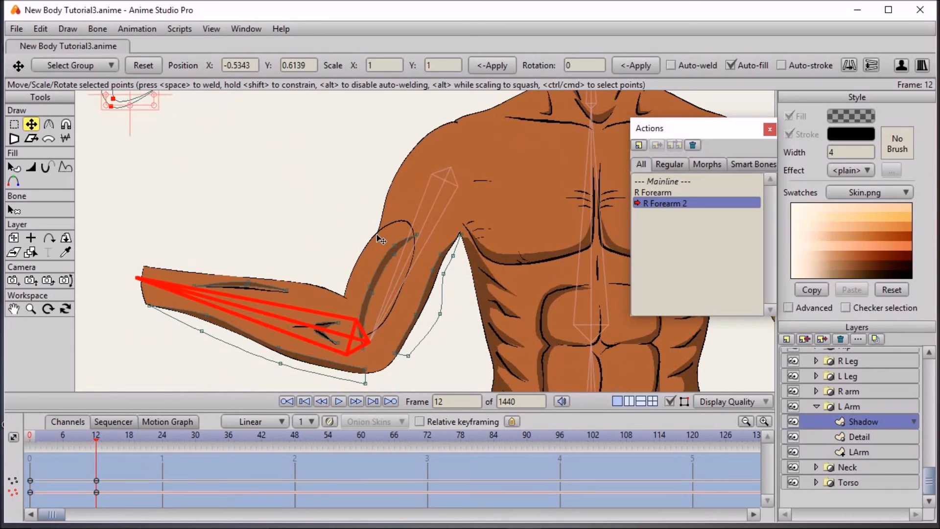
left_click(380, 272)
left_click_drag(381, 271, 364, 255)
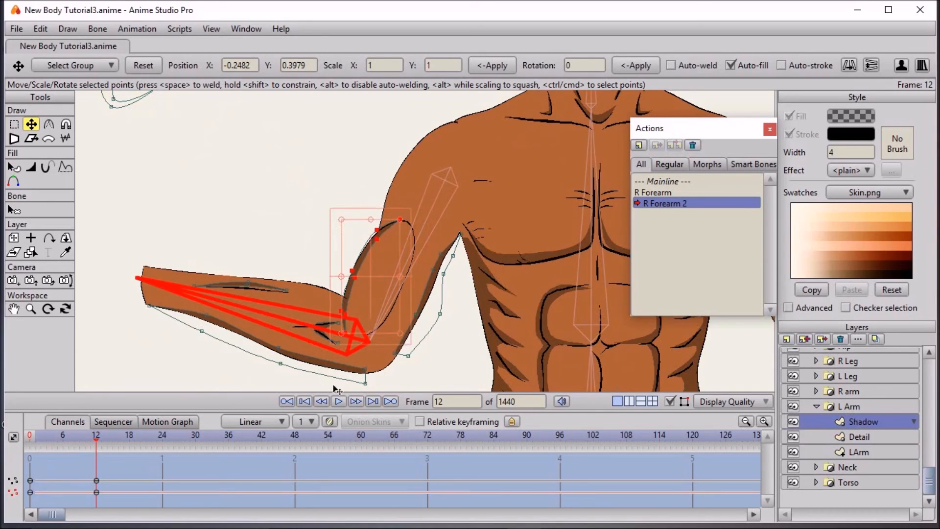
Move the elbow crease shadow up against the inner elbow at frame 12
scroll(268, 371, "up", 4)
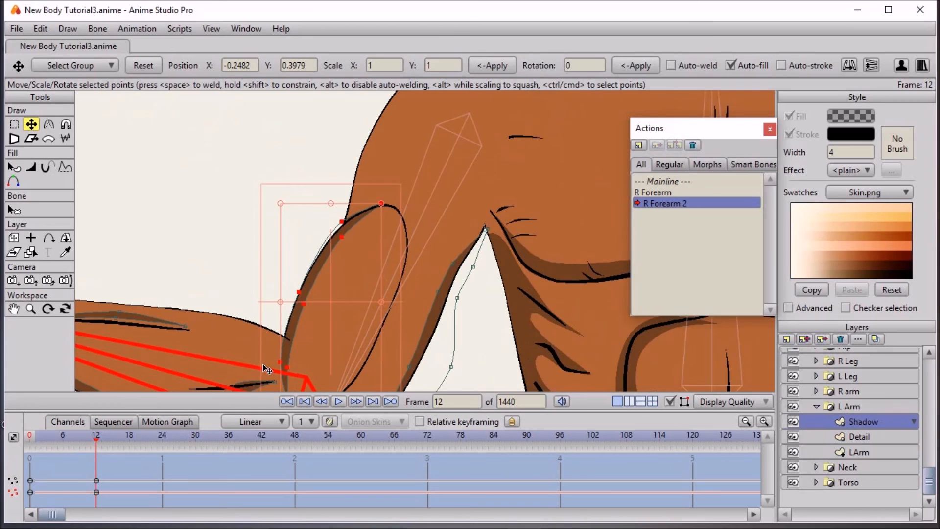
double_click(277, 317)
left_click_drag(277, 323, 283, 275)
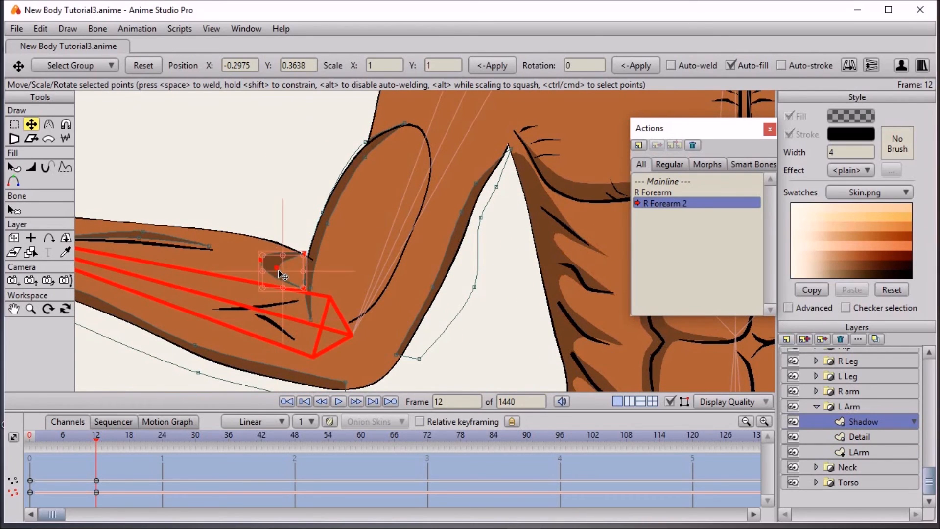
Move the long forearm shadow off the arm into the empty canvas at frame 12
left_click(141, 234)
left_click(158, 235)
scroll(159, 236, "down", 2)
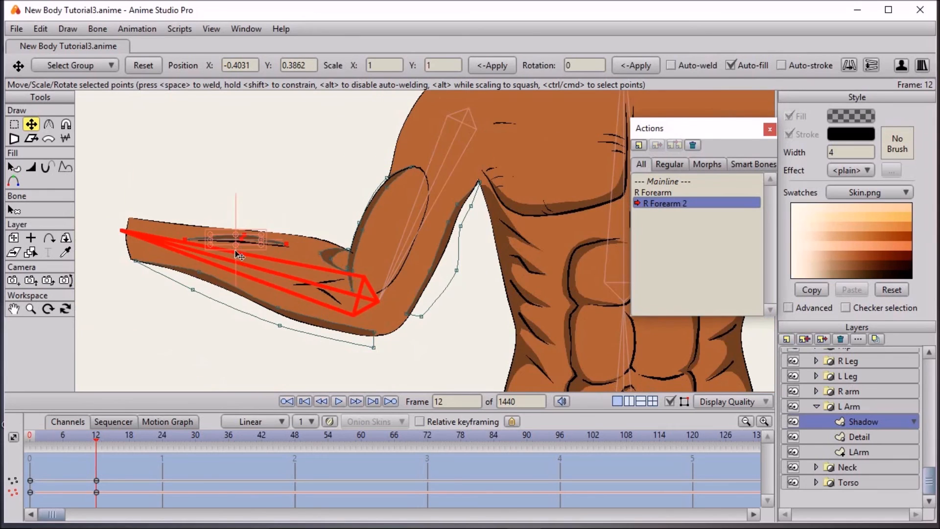
left_click_drag(245, 234, 142, 86)
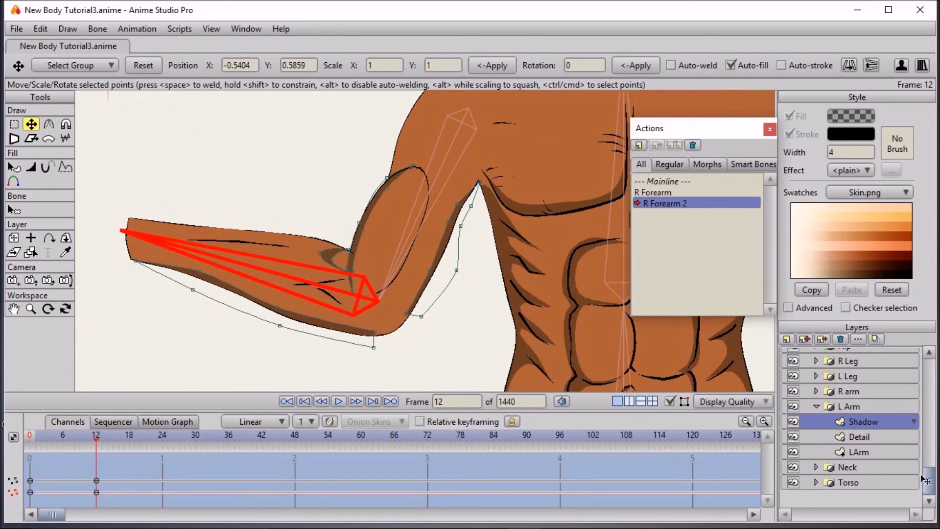
On the Detail layer at frame 12, move the short crease lines near the elbow up against the inner elbow
left_click(900, 449)
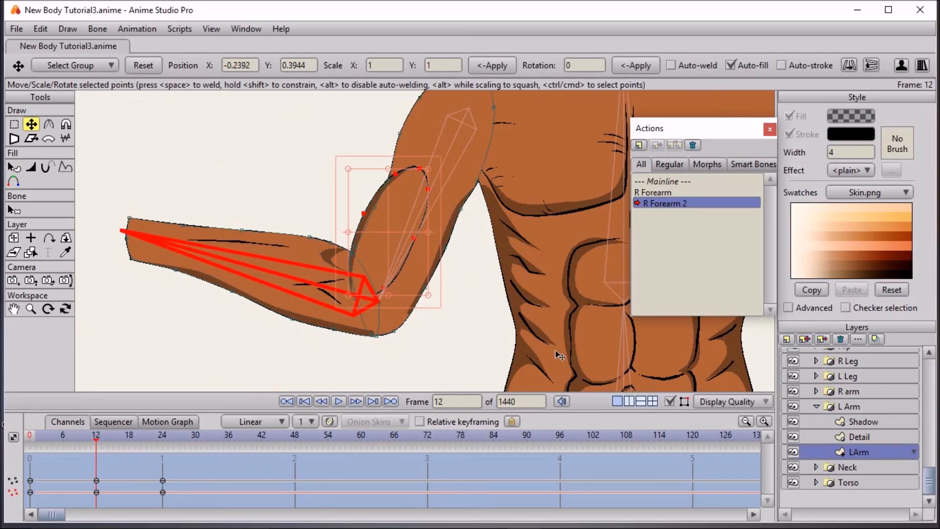
left_click(856, 436)
scroll(277, 227, "up", 2)
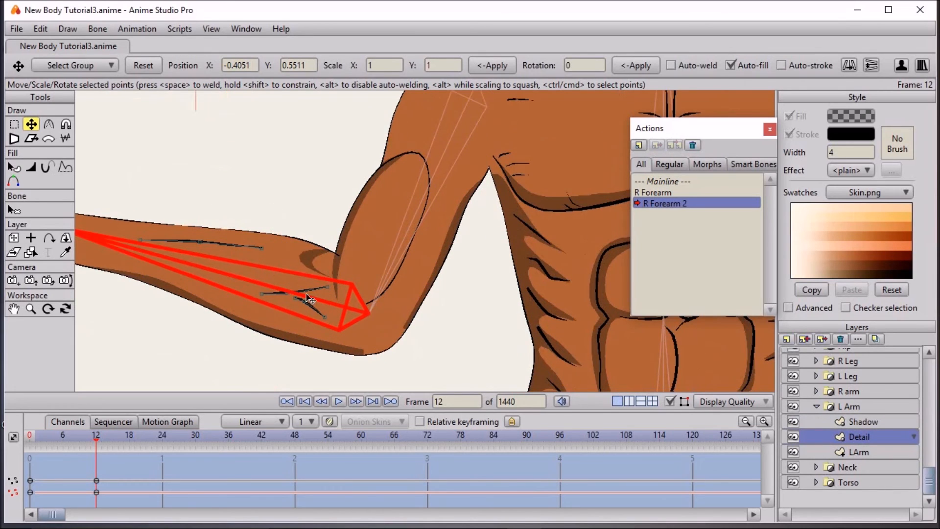
left_click(304, 295)
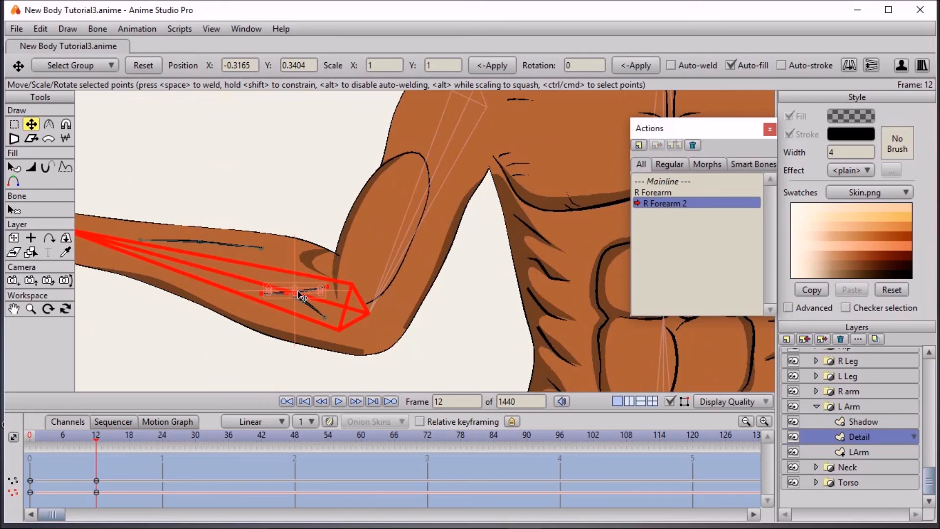
mouse_move(302, 296)
left_mouse_down()
mouse_move(301, 253)
mouse_move(318, 262)
left_mouse_up()
left_click(307, 306)
Move the long forearm detail line off the arm into the empty canvas at frame 12
left_click(214, 245)
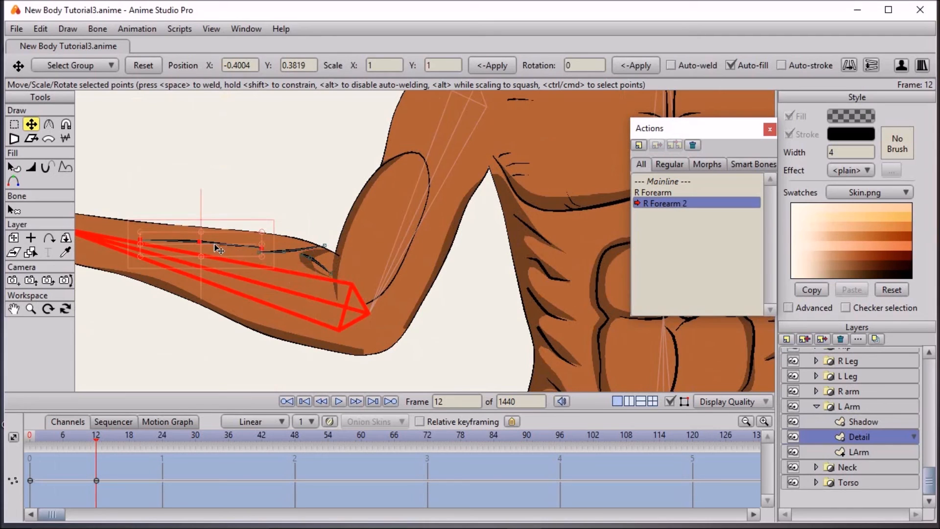
mouse_move(203, 236)
left_mouse_down()
mouse_move(182, 132)
mouse_move(190, 95)
left_mouse_up()
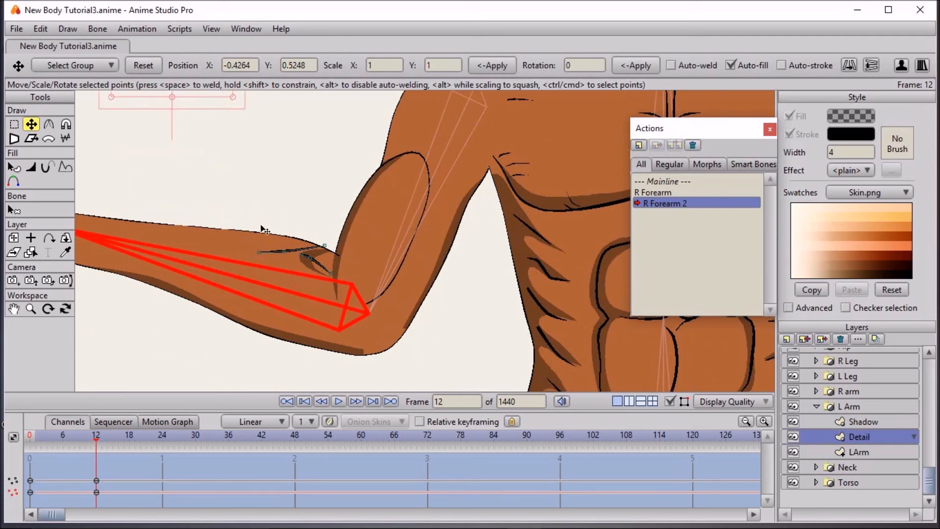
scroll(268, 246, "down", 5)
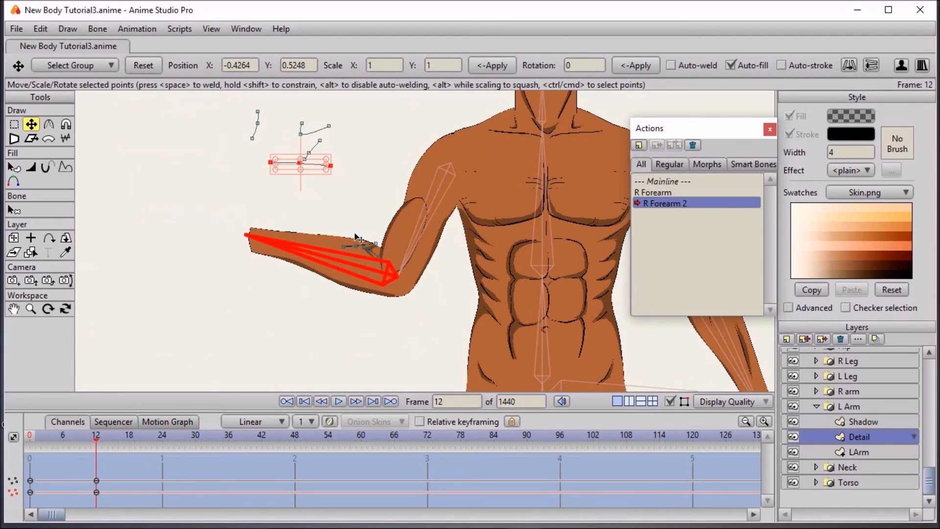
At frame 13, move the two inner elbow crease lines off the arm, out of view above the figure
scroll(194, 383, "up", 3)
left_click_drag(52, 435, 101, 447)
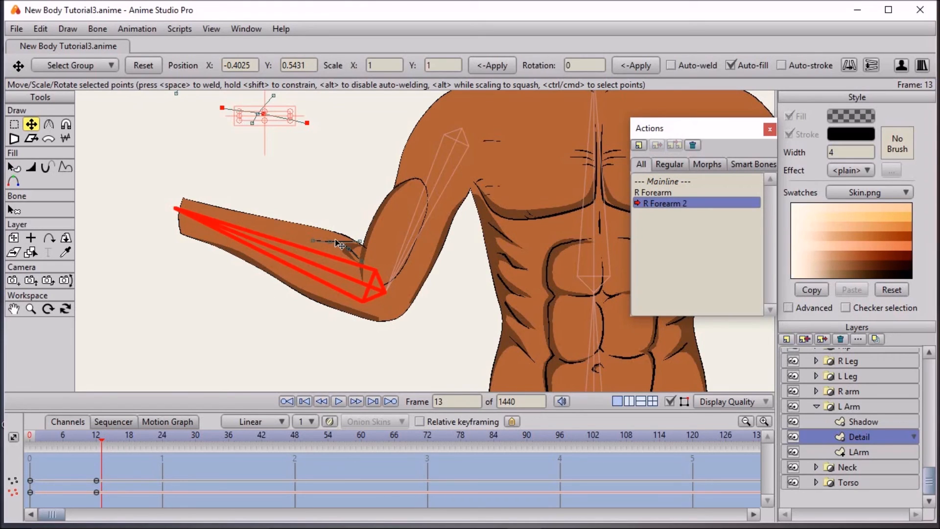
mouse_move(335, 239)
left_mouse_down()
mouse_move(283, 63)
mouse_move(251, 15)
left_mouse_up()
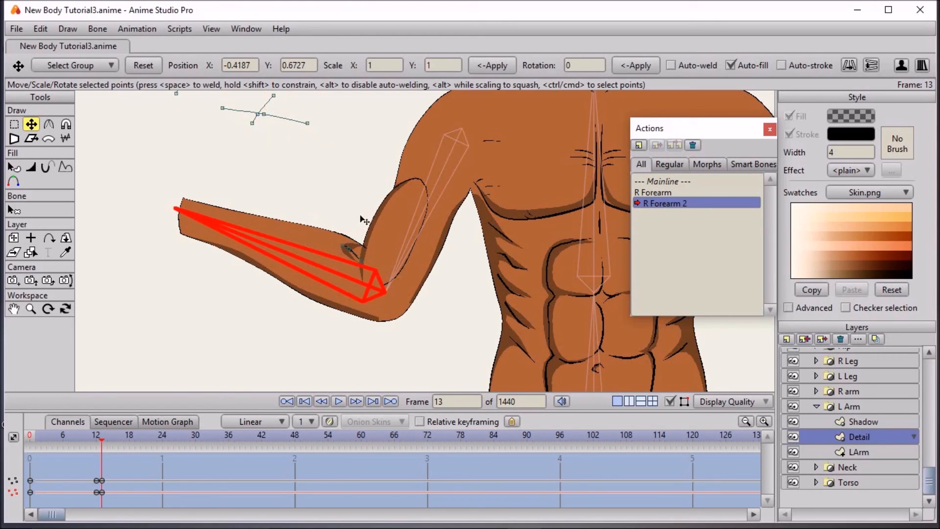
left_click_drag(361, 253, 250, 23)
scroll(260, 343, "down", 2)
At frame 24, move the detail lines that overlap the shoulder and neck off the body into the empty canvas
left_click_drag(92, 436, 168, 452)
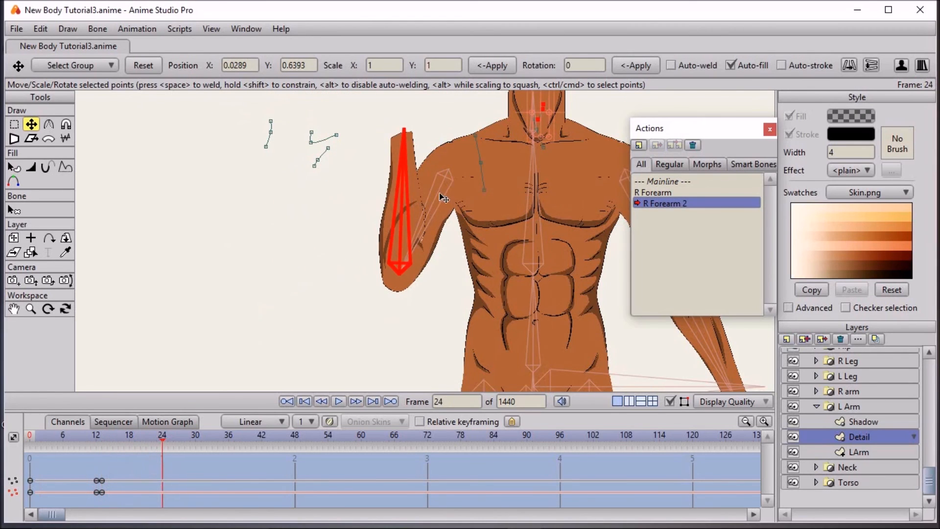
scroll(439, 192, "down", 2)
left_click_drag(270, 2, 268, 2)
left_click(425, 233)
left_click_drag(425, 233, 337, 69)
left_click(467, 219)
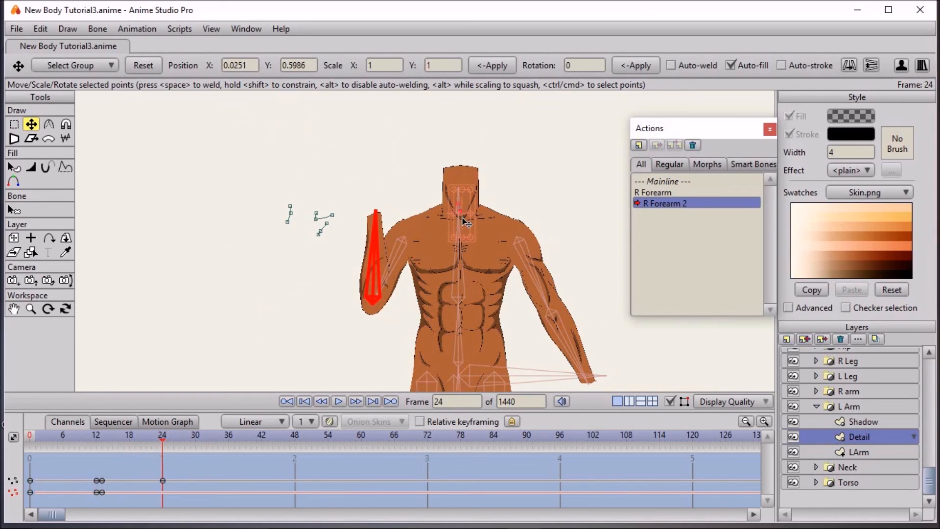
left_click_drag(467, 223, 286, 103)
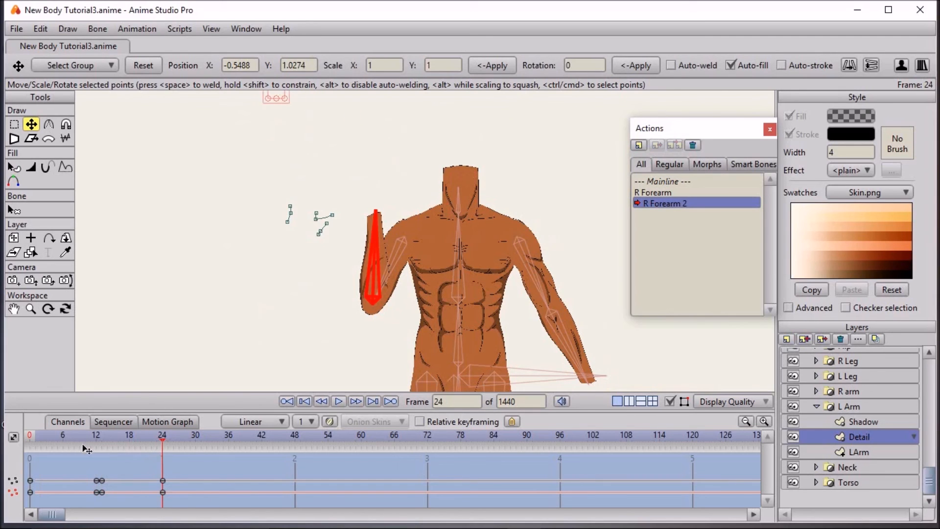
Scrub through the forearm action up to frame 24 to check how the detail lines behave around the elbow
left_click_drag(93, 439, 157, 456)
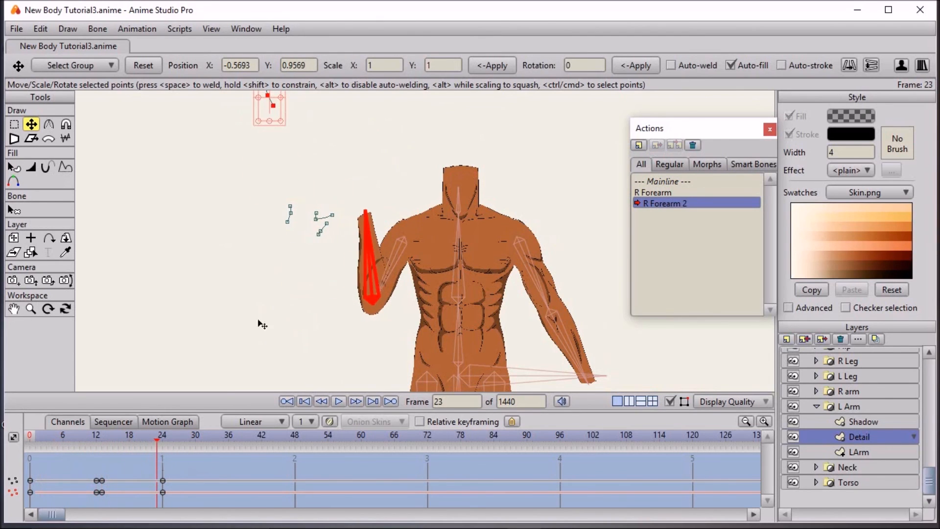
scroll(312, 281, "up", 3)
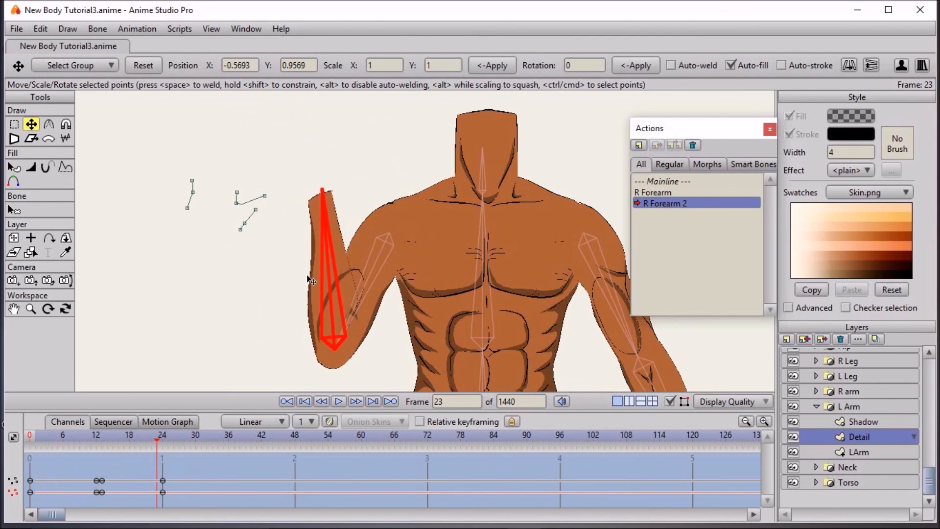
left_click(34, 439)
left_click_drag(36, 443, 111, 446)
scroll(193, 340, "up", 3)
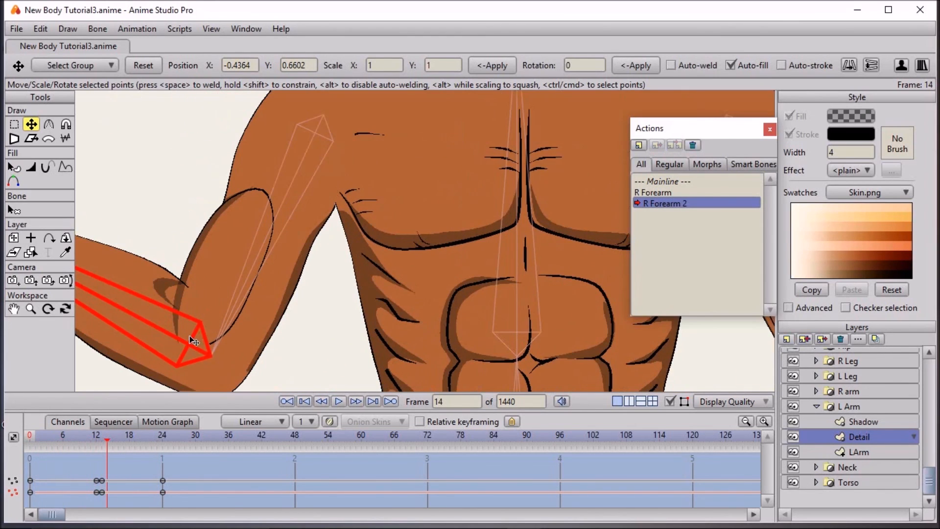
mouse_move(87, 435)
left_mouse_down()
mouse_move(146, 437)
mouse_move(96, 439)
left_mouse_up()
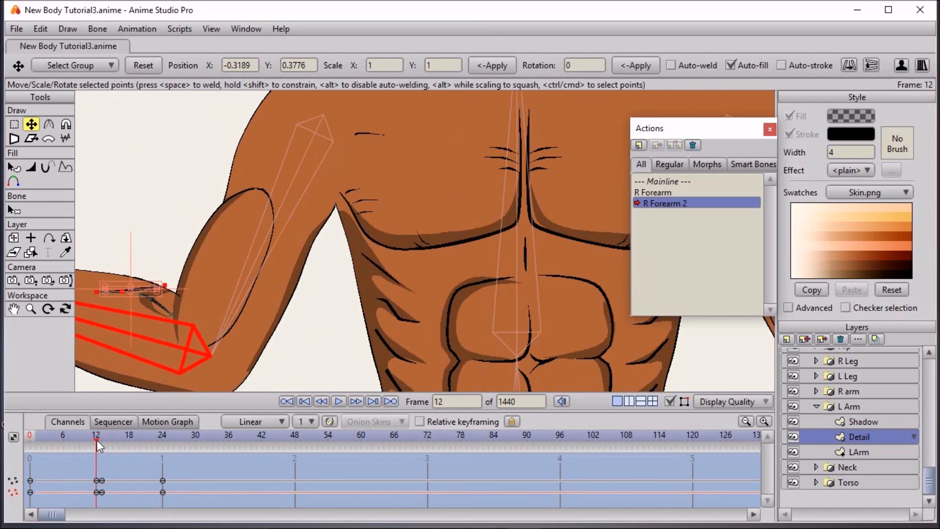
On the Shadow layer at frame 13, move the inner elbow crease shadow off the arm into the empty canvas
left_click(862, 422)
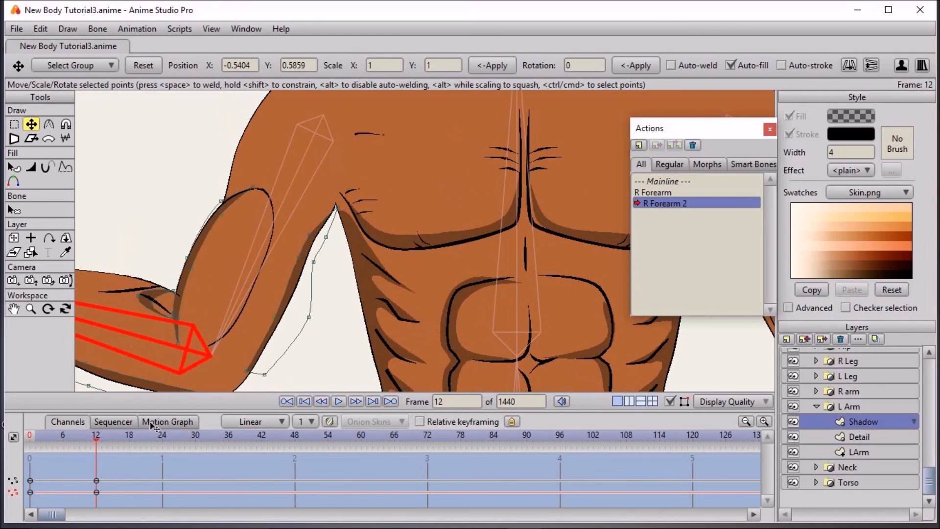
left_click(101, 435)
left_click(157, 288)
scroll(161, 287, "down", 4)
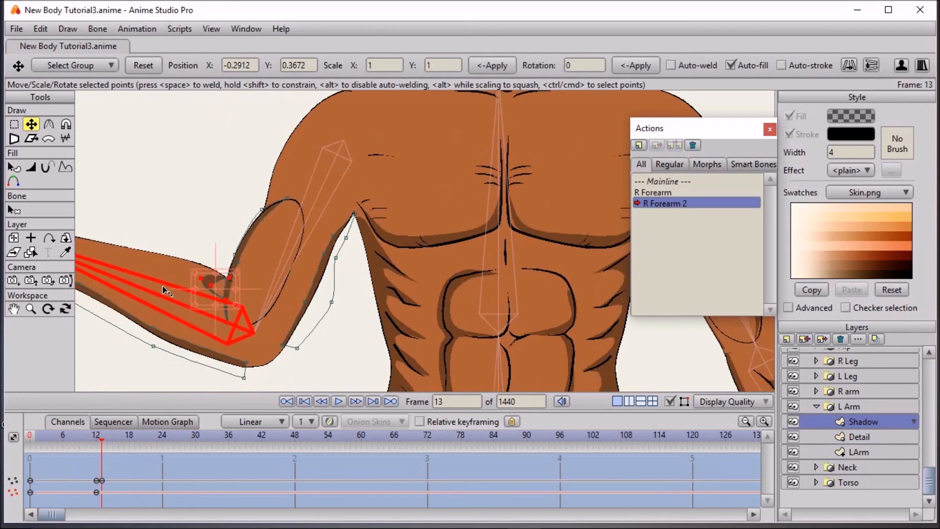
left_click_drag(319, 258, 103, 43)
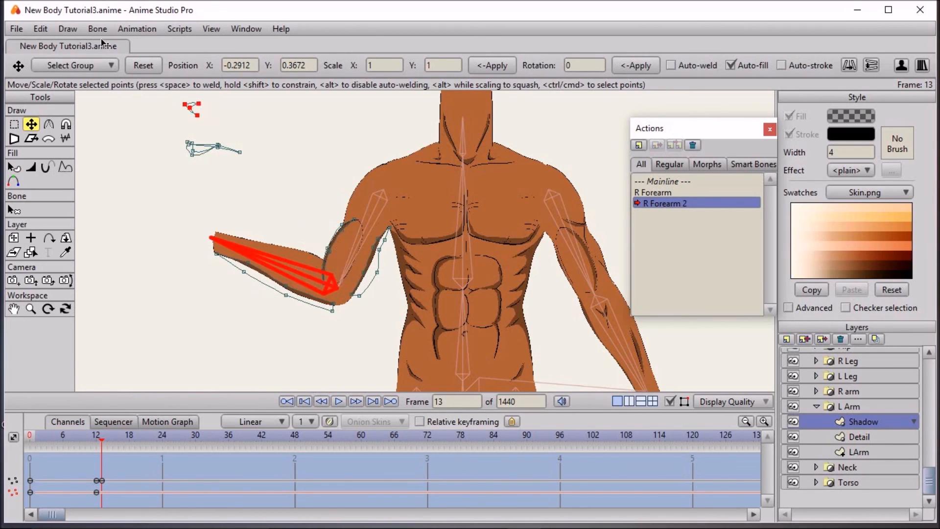
Move the biceps shadow off the arm into the empty canvas at frame 13
mouse_move(104, 439)
left_mouse_down()
mouse_move(150, 440)
mouse_move(105, 445)
left_mouse_up()
left_click(336, 235)
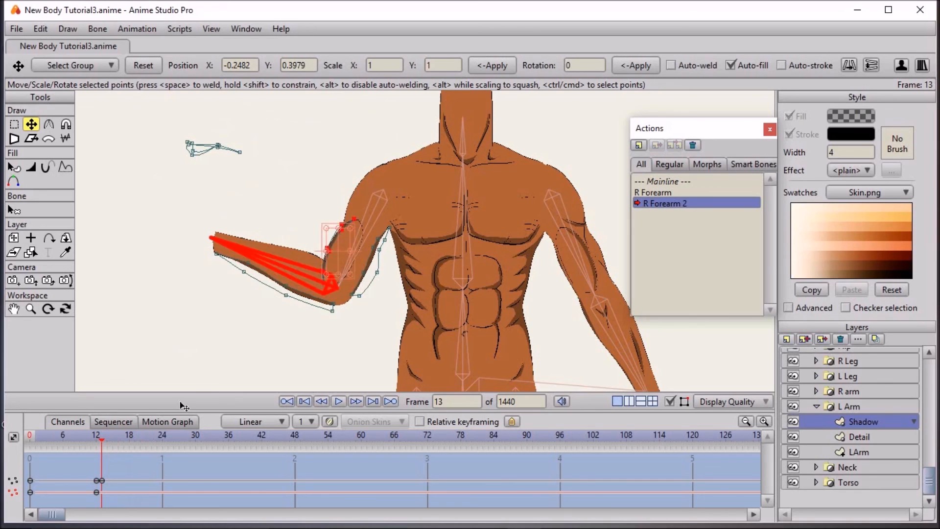
left_click_drag(103, 439, 101, 435)
left_click_drag(348, 257, 91, 83)
At frame 24, move the shadow overlapping the neck and shoulder off the body, and scrub through the action to check it
left_click_drag(106, 441, 163, 436)
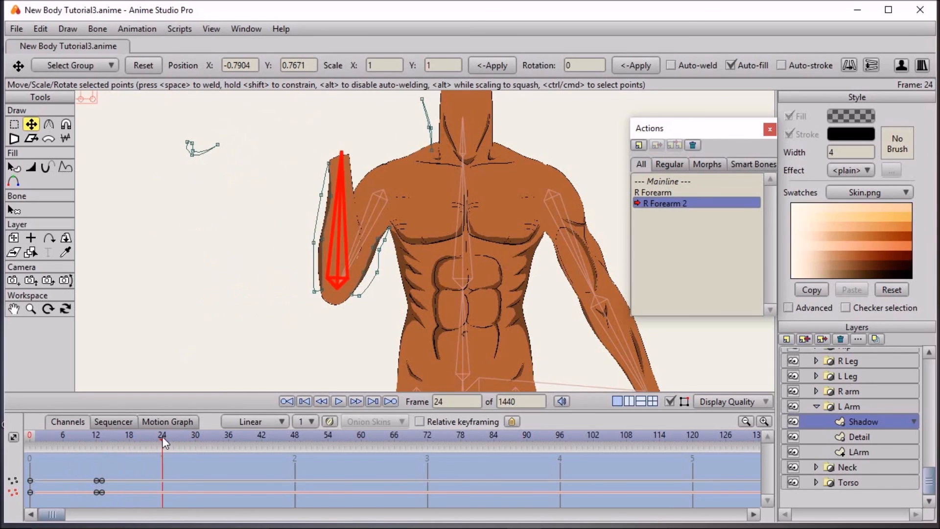
left_click_drag(481, 117, 64, 6)
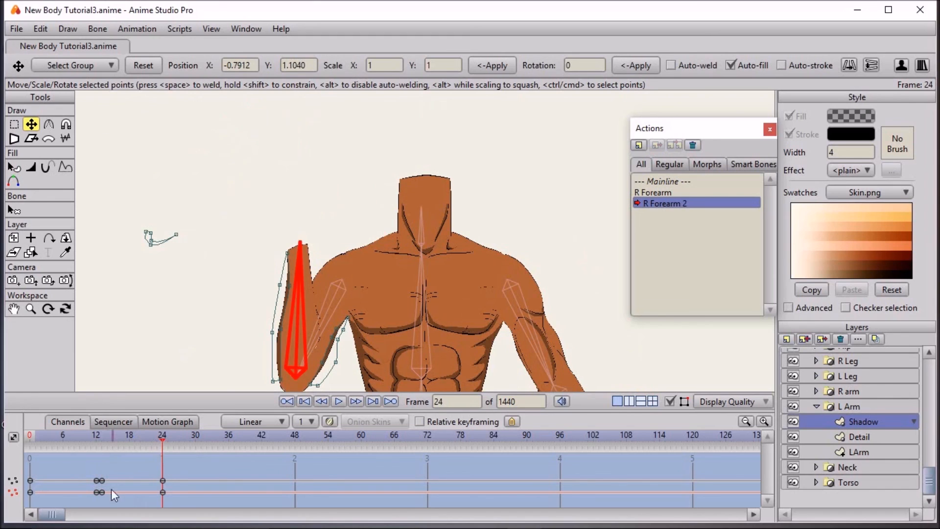
left_click_drag(95, 433, 180, 446)
scroll(334, 336, "down", 4)
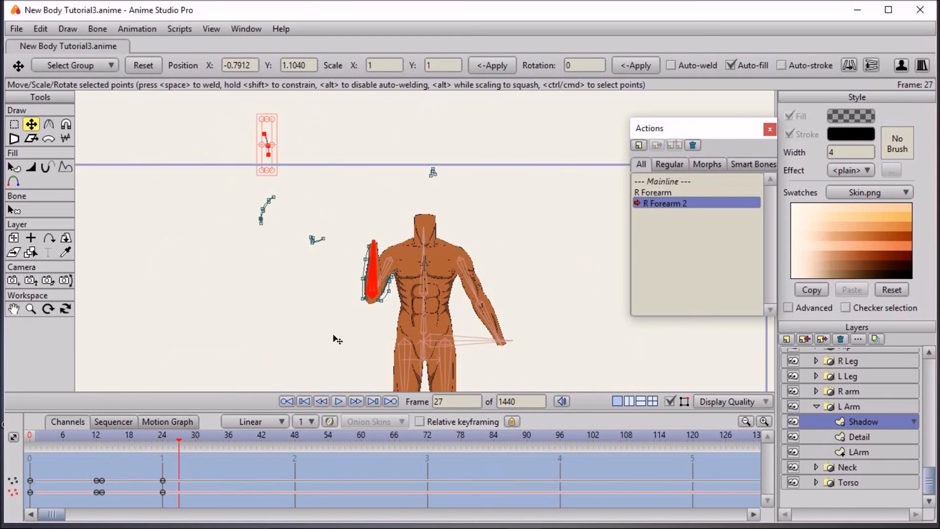
scroll(533, 271, "up", 2)
scroll(873, 361, "up", 2)
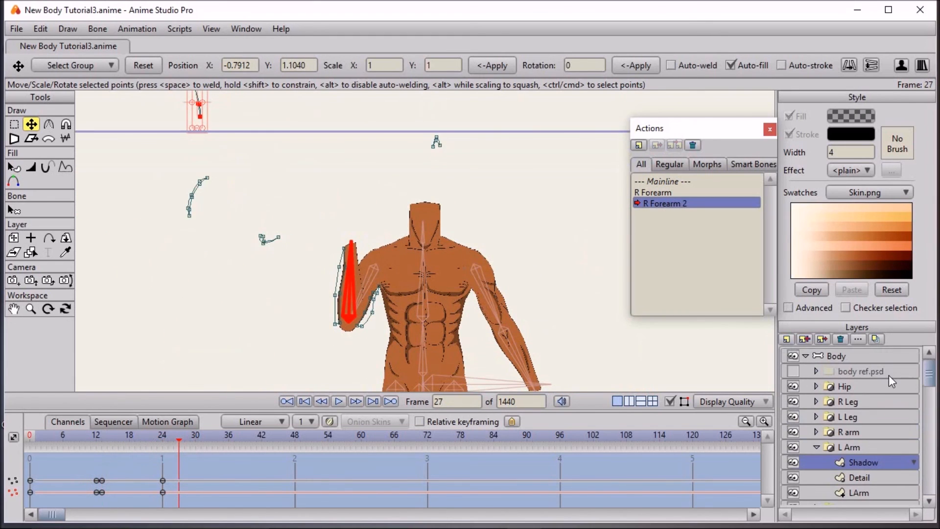
Select the Body bone layer and switch from the R Forearm 2 action back to Mainline
left_click(862, 356)
left_click(162, 437)
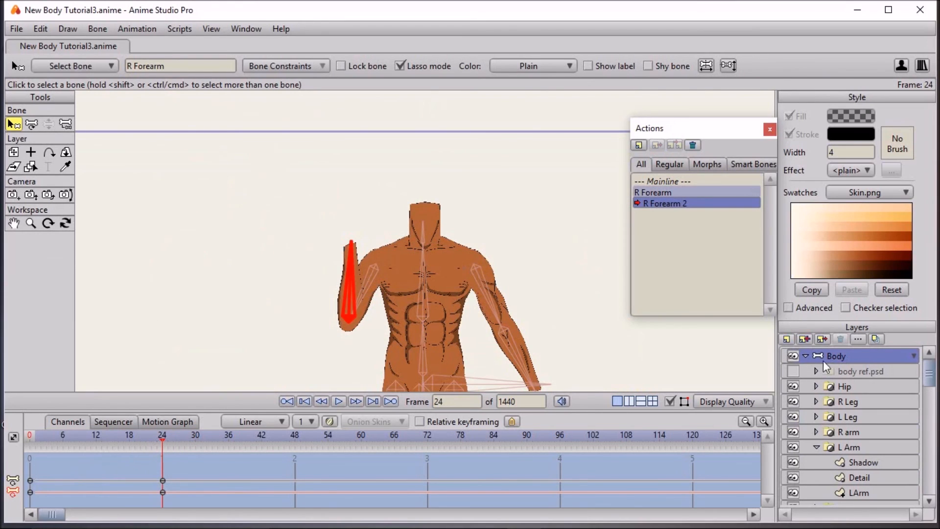
double_click(695, 180)
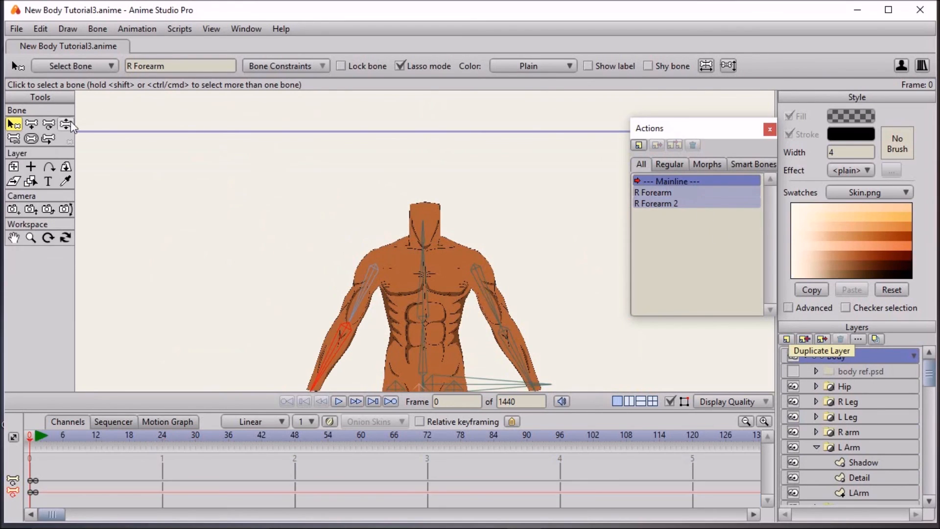
Bend the arm with Manipulate Bones on frame 0 to test the forearm smart bone actions
left_click(65, 124)
scroll(300, 206, "up", 2)
left_click_drag(319, 184, 327, 158)
scroll(327, 158, "up", 4)
scroll(328, 164, "down", 4)
left_click_drag(283, 138, 399, 267)
left_click_drag(468, 269, 321, 241)
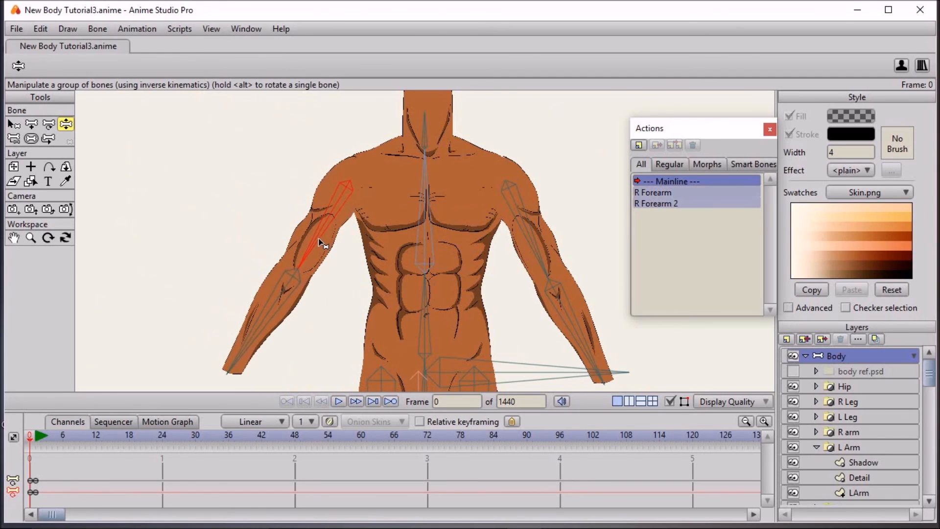
left_click(12, 124)
left_click(65, 124)
Test the leg bones by swinging both thighs outward, bending the lower legs, and resetting the pose at frame 0
scroll(283, 184, "down", 3)
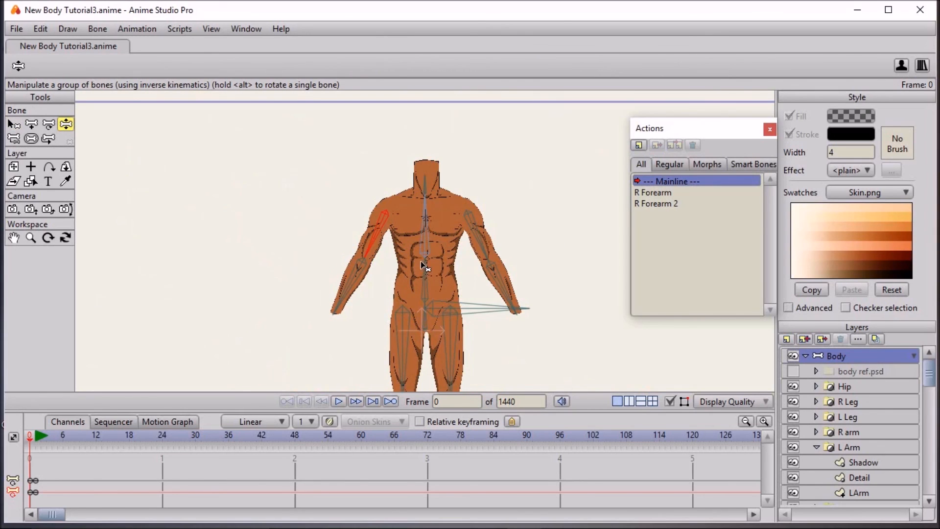
scroll(426, 225, "down", 3)
scroll(433, 294, "up", 2)
left_click_drag(407, 318, 306, 274)
left_click_drag(447, 303, 543, 274)
left_click_drag(322, 281, 391, 363)
left_click_drag(623, 288, 491, 333)
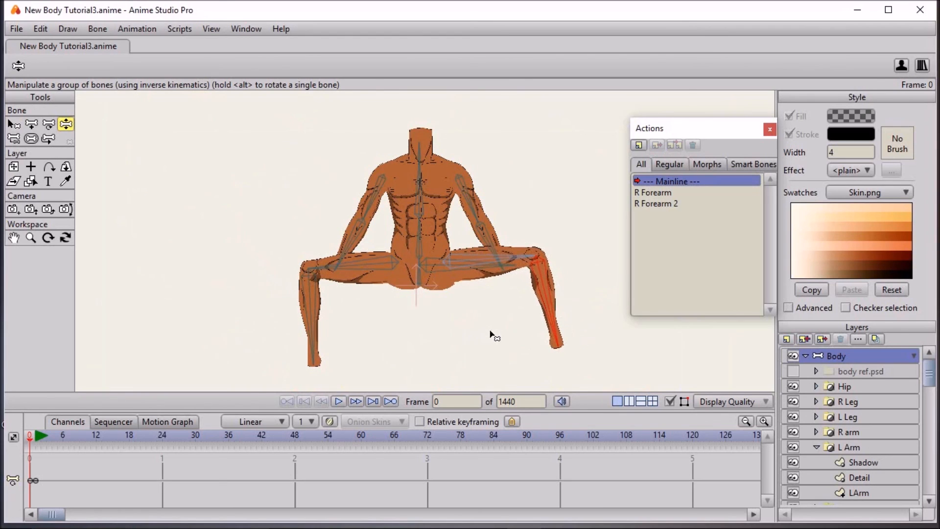
left_click_drag(488, 271, 468, 307)
left_click_drag(380, 265, 366, 304)
left_click_drag(39, 440, 22, 443)
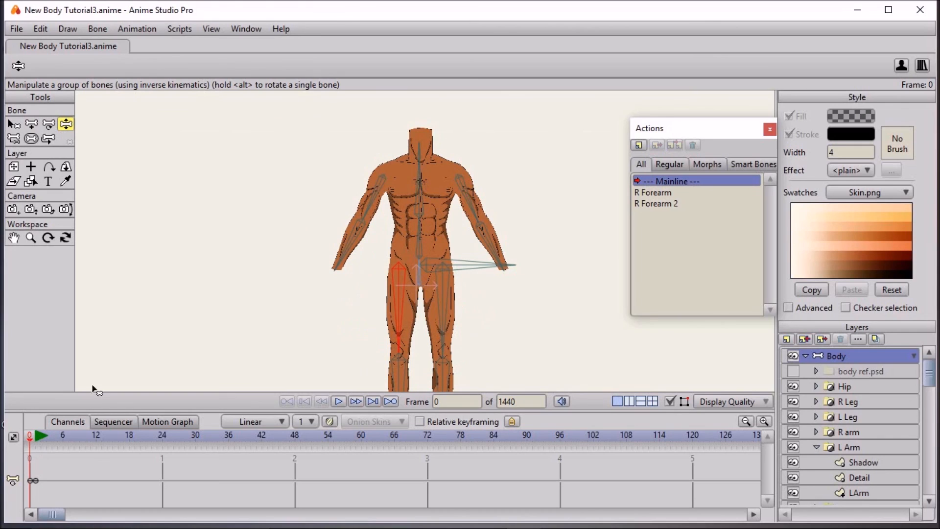
Test the opposite arm and neck bones by rotating them, and reset the figure to its frame 0 pose
left_click_drag(473, 194, 538, 196)
left_click_drag(495, 244, 470, 199)
left_click_drag(421, 145, 424, 147)
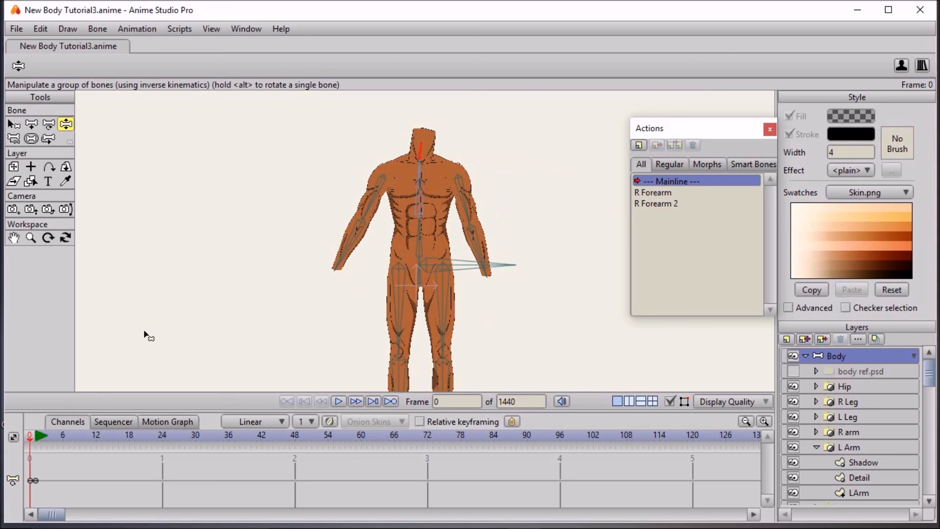
left_click(31, 436)
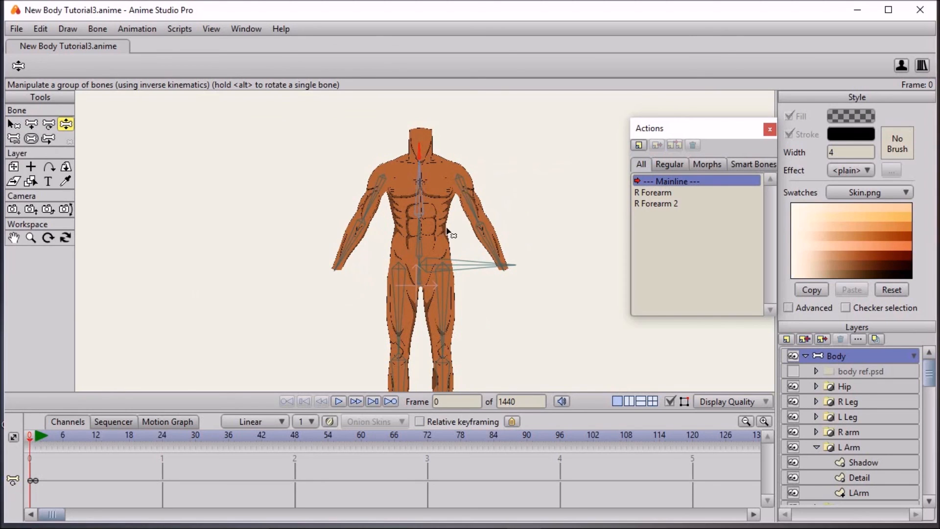
scroll(447, 231, "down", 2)
scroll(495, 234, "up", 1)
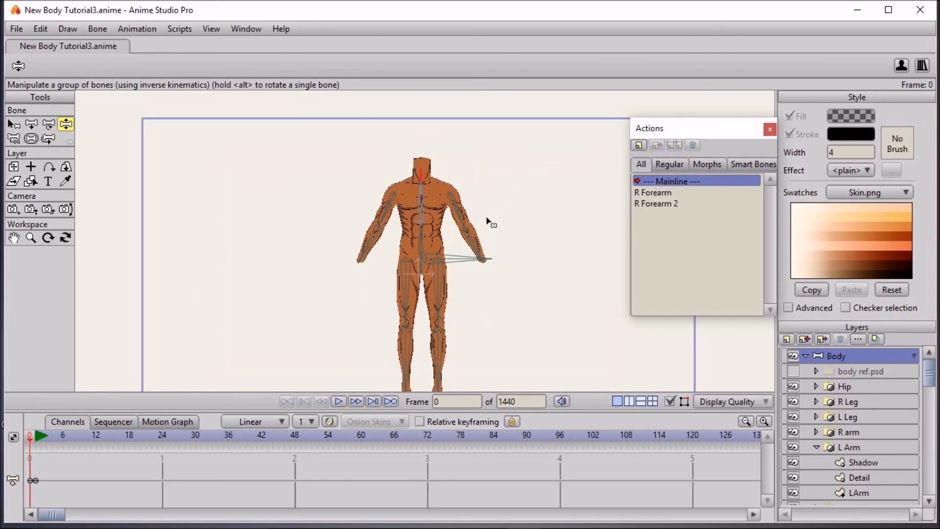